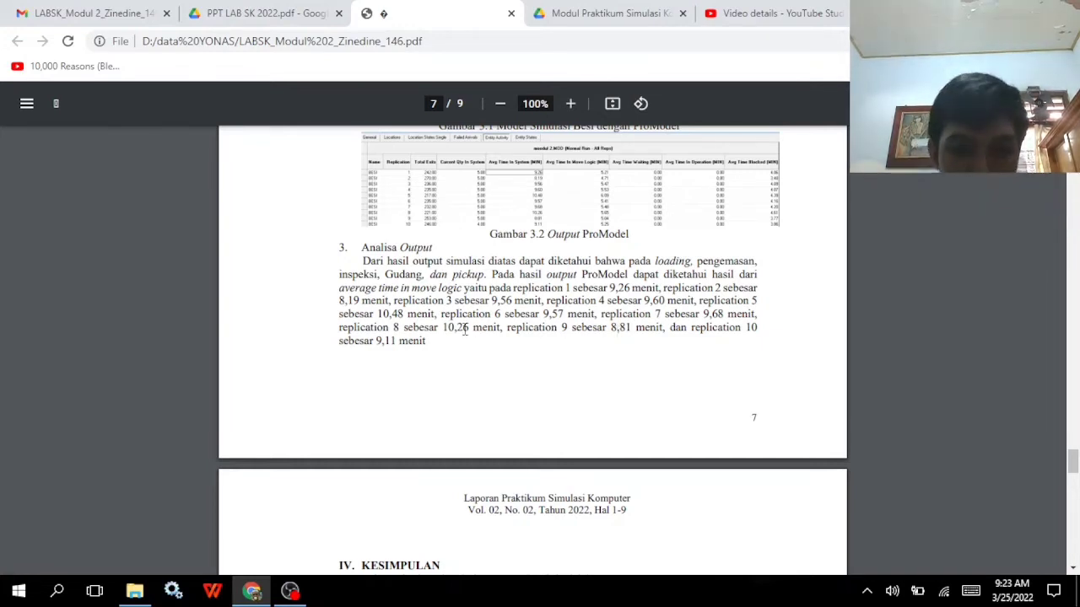
Read through the report's KESIMPULAN and DAFTAR PUSTAKA sections and return to its first page.
scroll(463, 329, "down", 3)
scroll(464, 329, "down", 5)
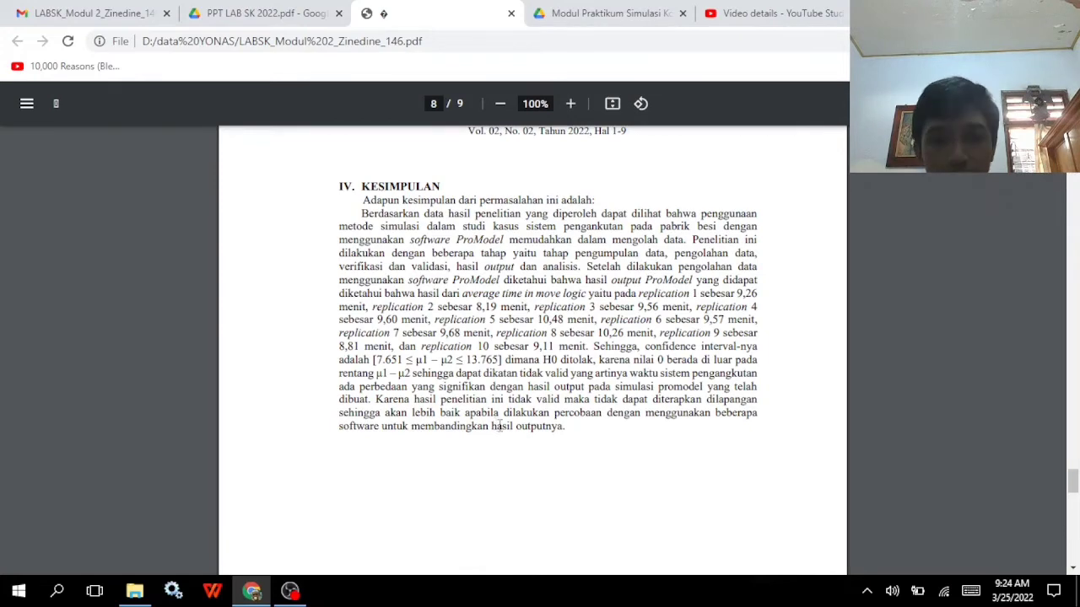
scroll(520, 427, "down", 1)
scroll(519, 427, "down", 12)
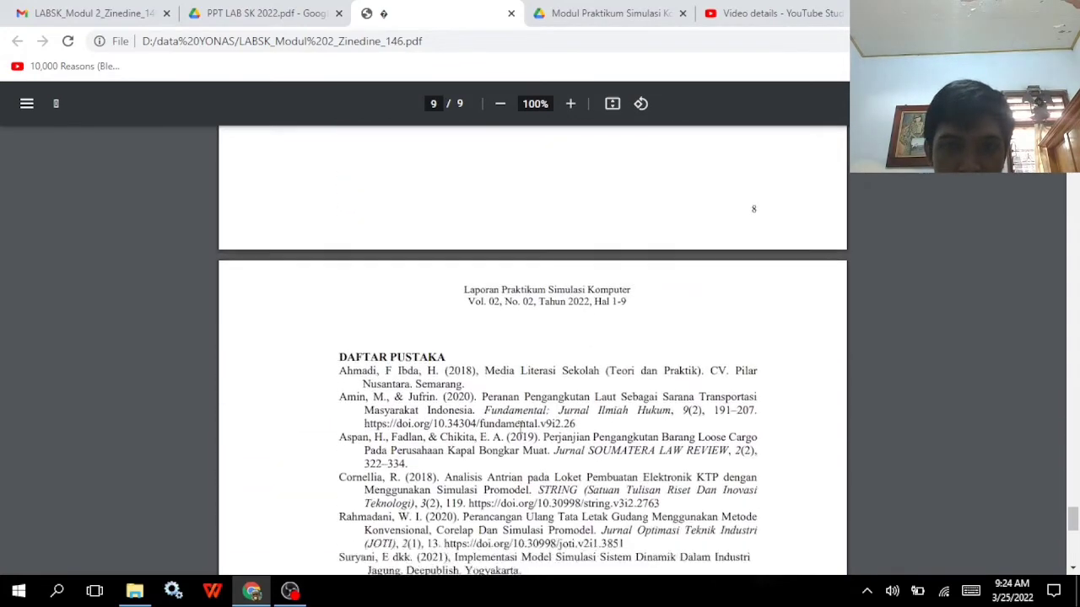
scroll(519, 427, "up", 20)
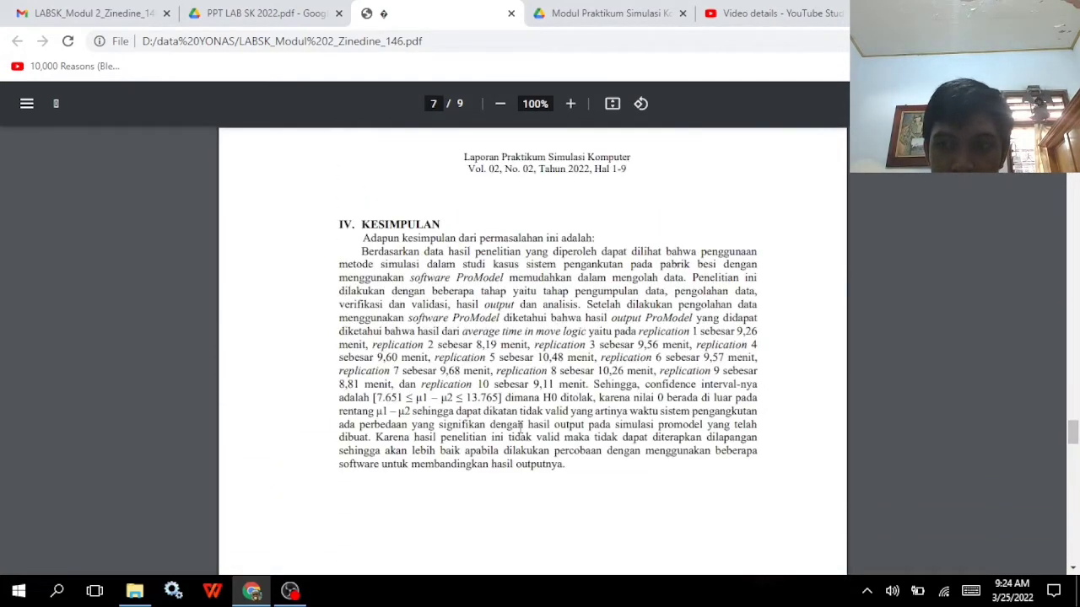
key("Left")
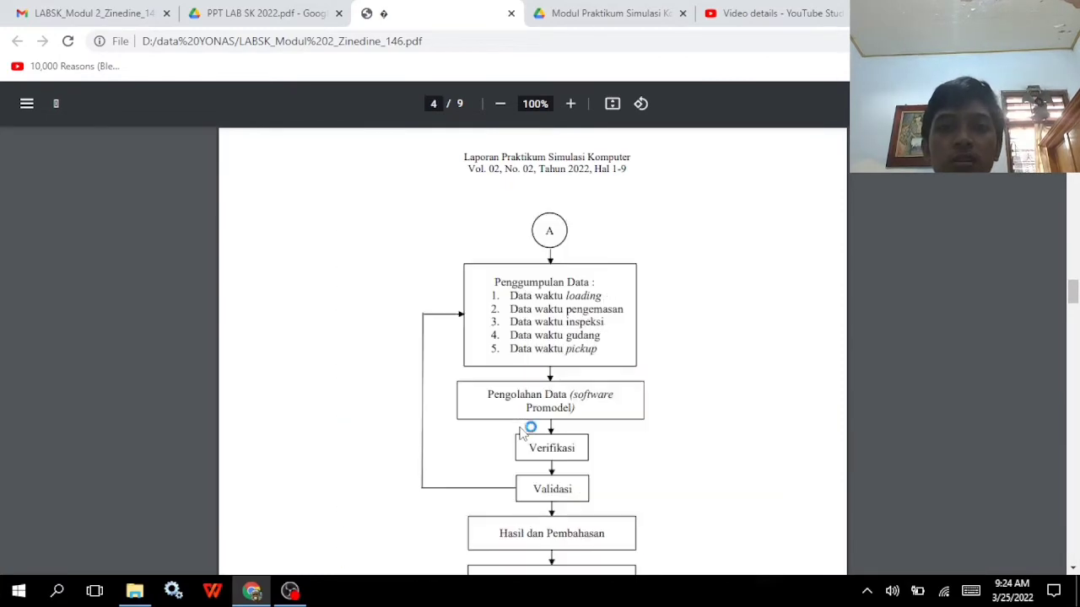
key("Home")
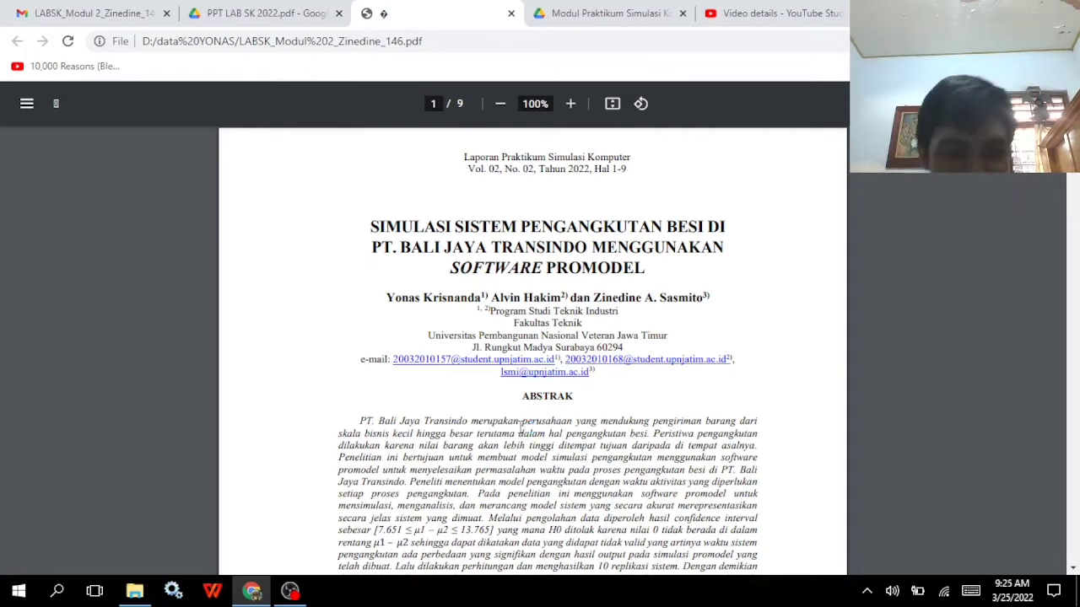
left_click(290, 591)
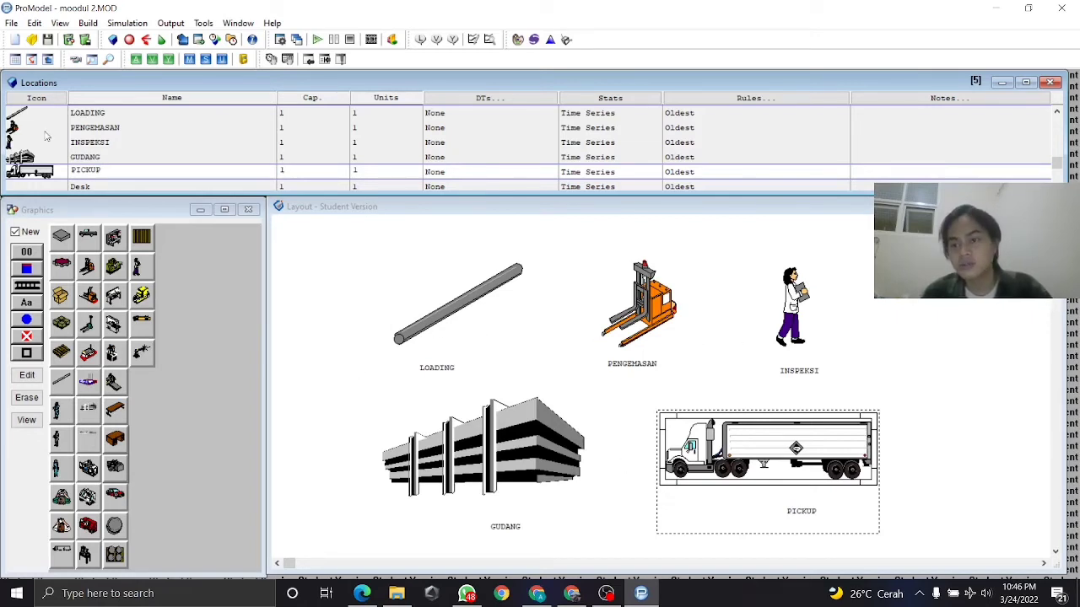
Examine the LOADING, INSPEKSI and PICKUP locations of the ProModel layout by selecting each one.
left_click(12, 23)
left_click(11, 23)
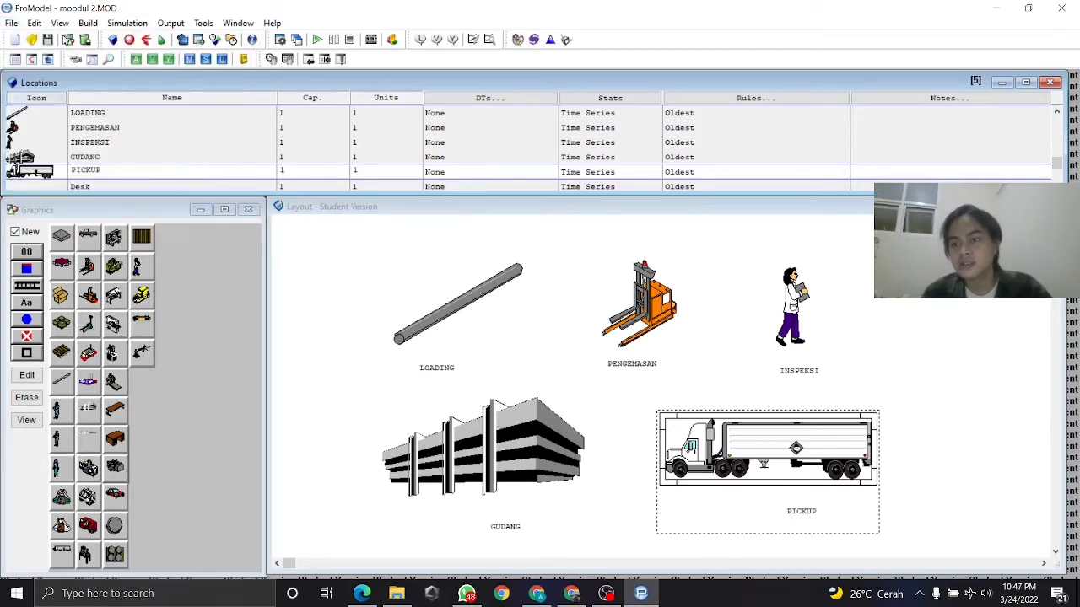
left_click(88, 25)
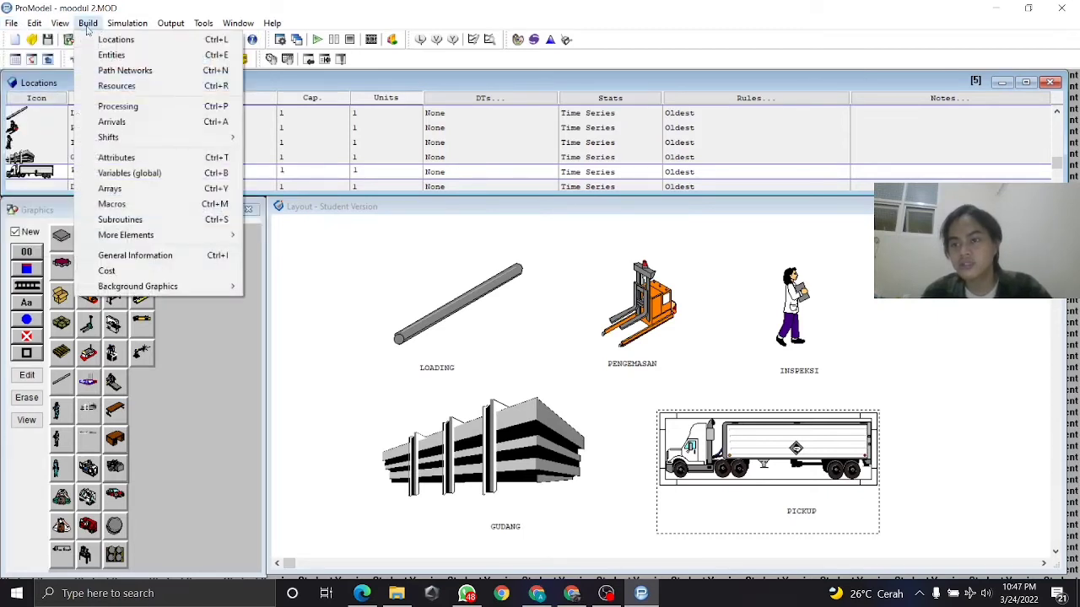
left_click(88, 23)
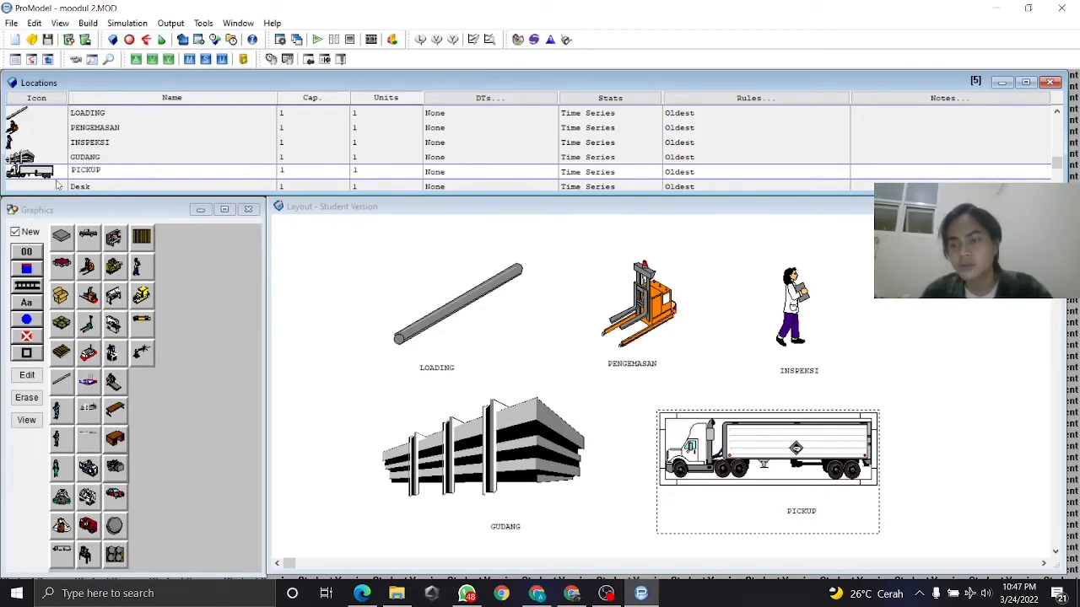
left_click(464, 320)
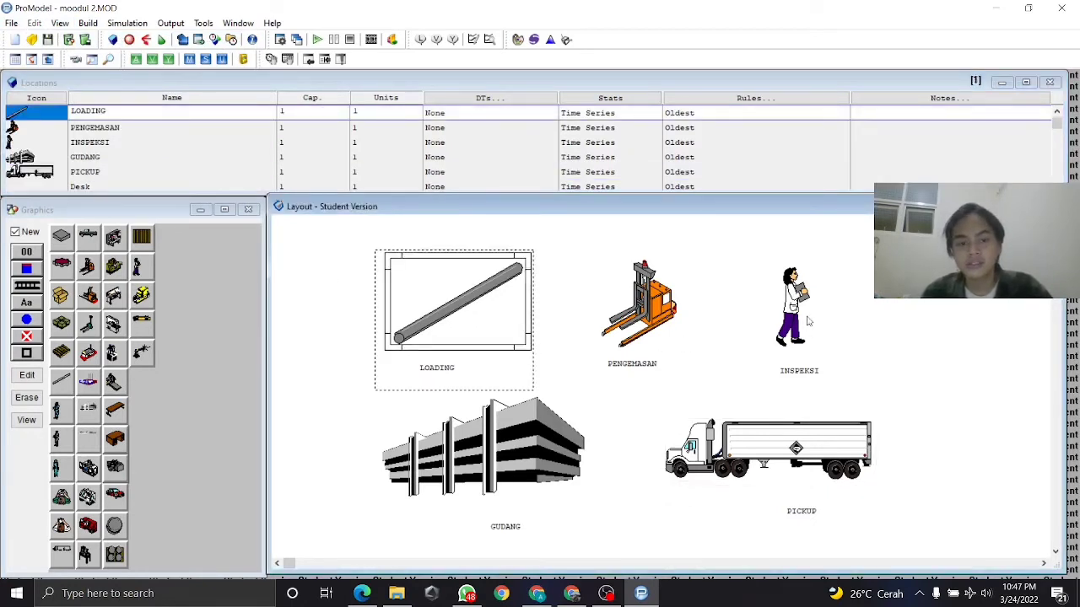
left_click(807, 321)
left_click(804, 432)
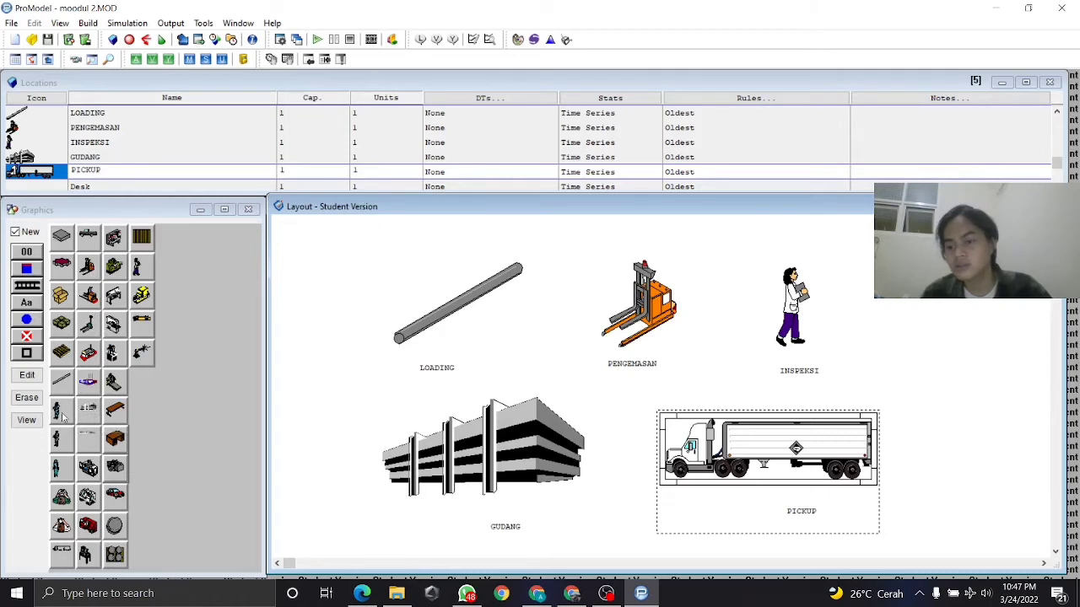
Add a new location with the inspection station graphic beside INSPEKSI in the layout.
left_click(88, 555)
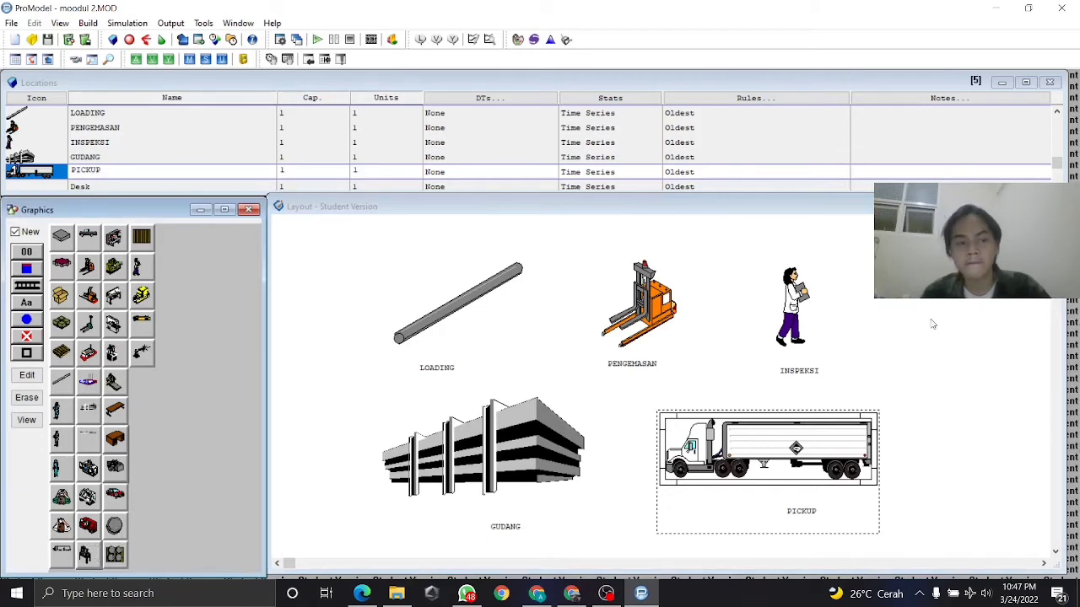
left_click(86, 554)
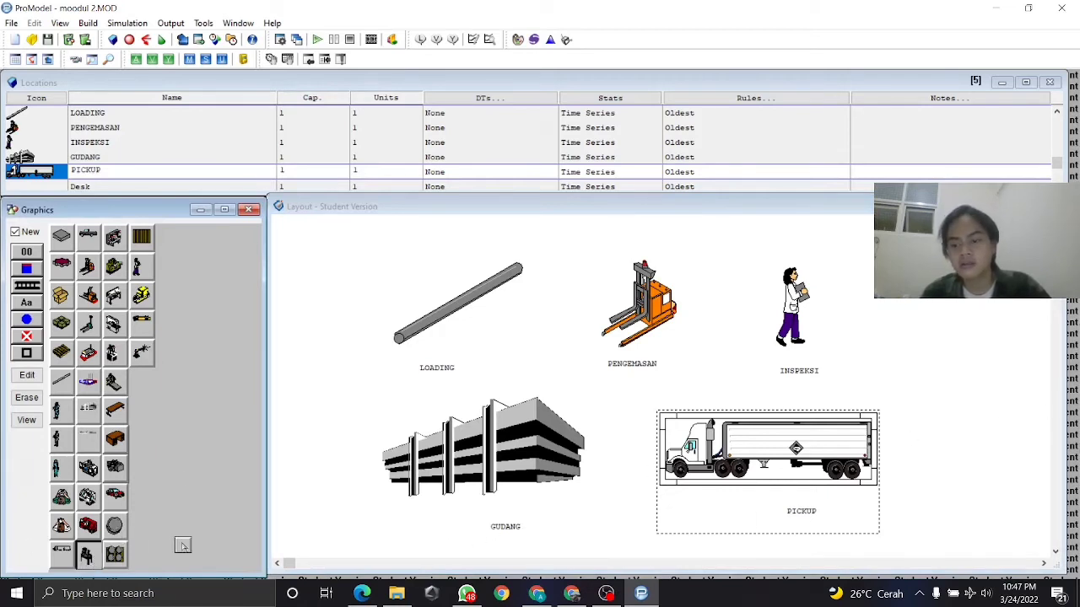
left_click(936, 319)
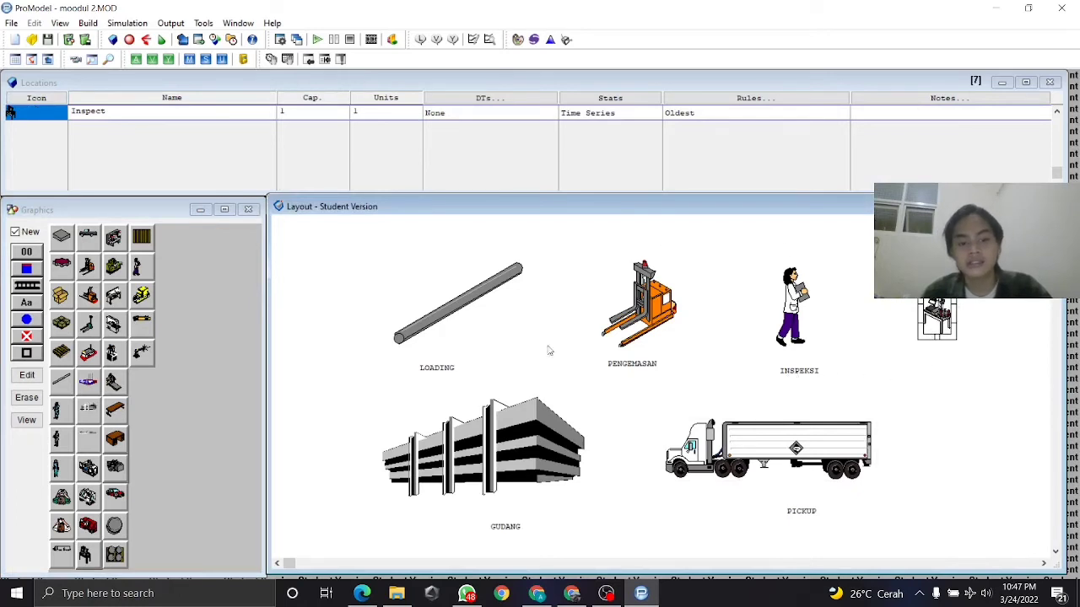
Add a name label to the new inspection location and place it just below its graphic.
left_click(13, 236)
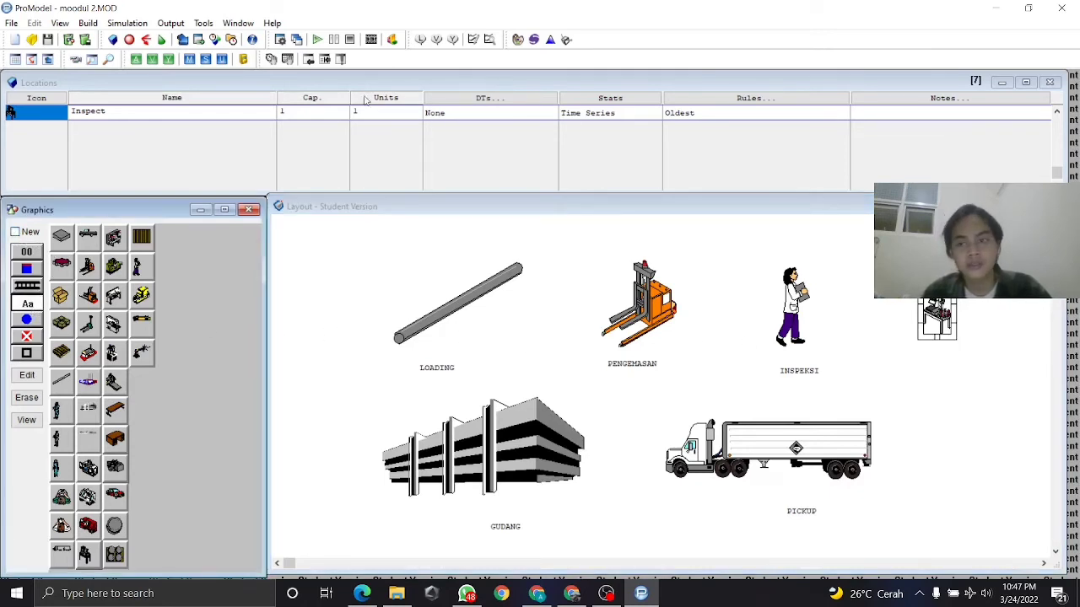
left_click(128, 116)
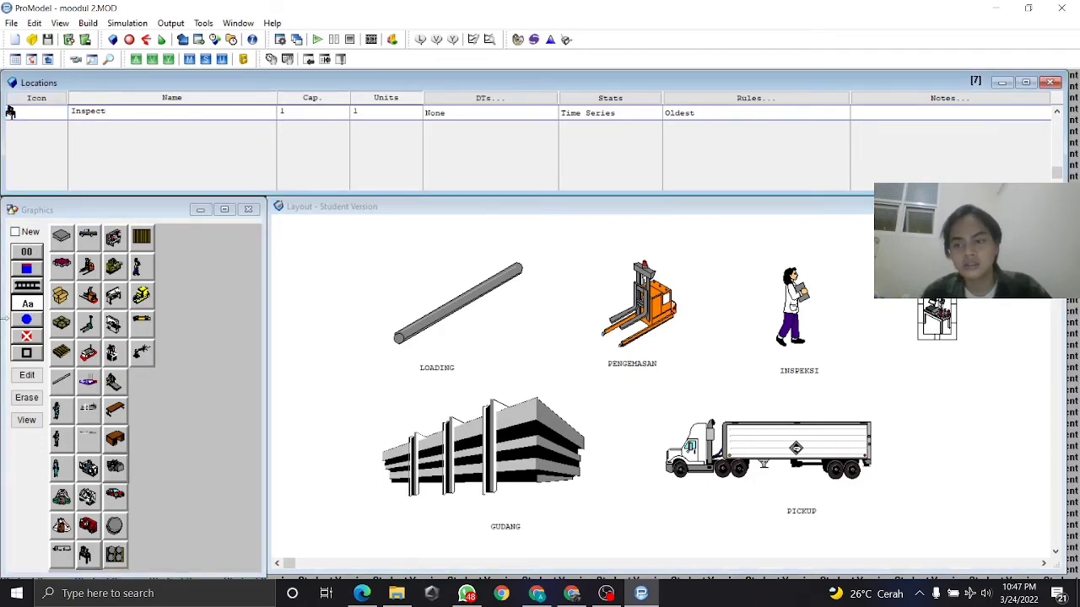
left_click(32, 309)
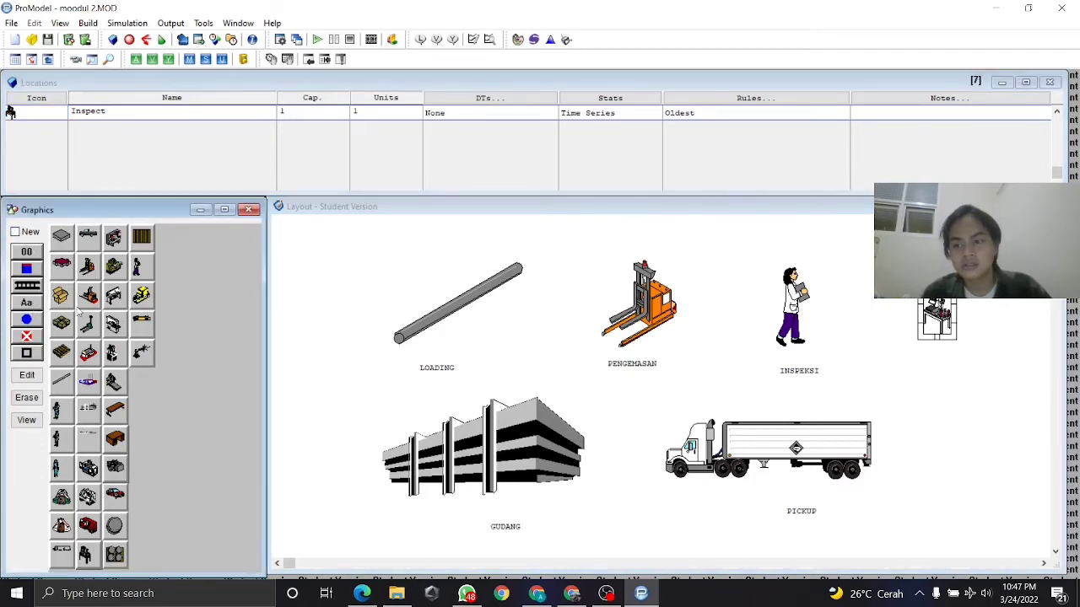
left_click(939, 337)
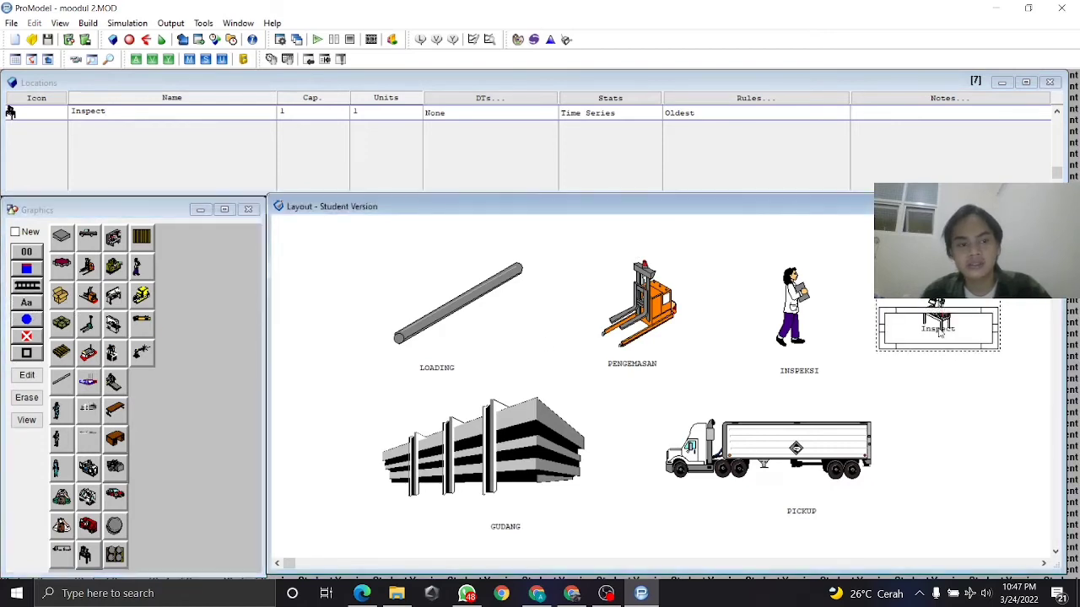
left_click_drag(954, 331, 954, 363)
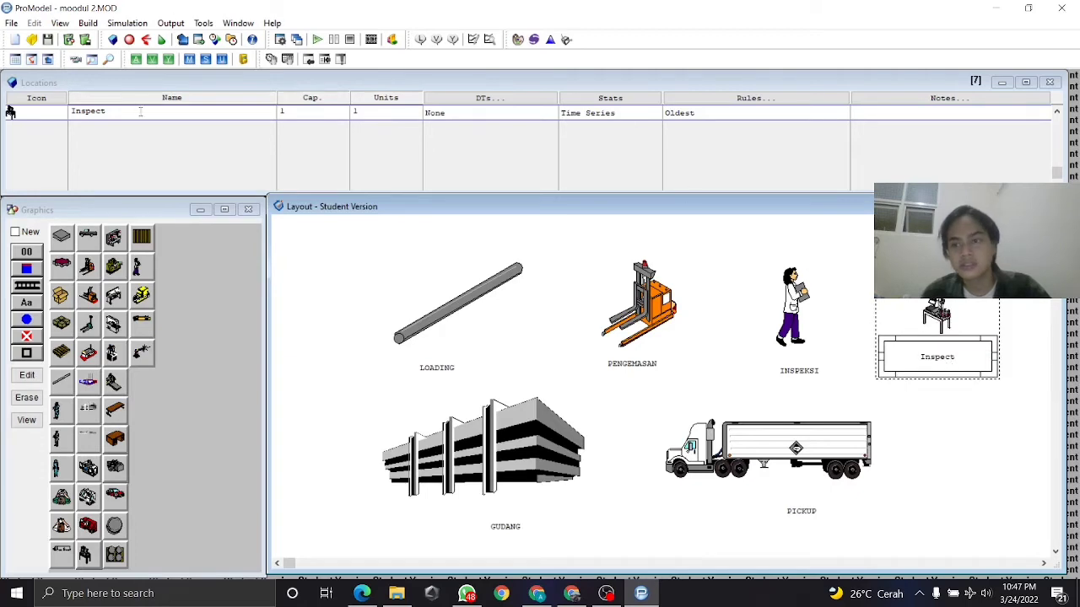
Rename the new inspection location as az.
left_click_drag(104, 111, 59, 111)
key("BackSpace")
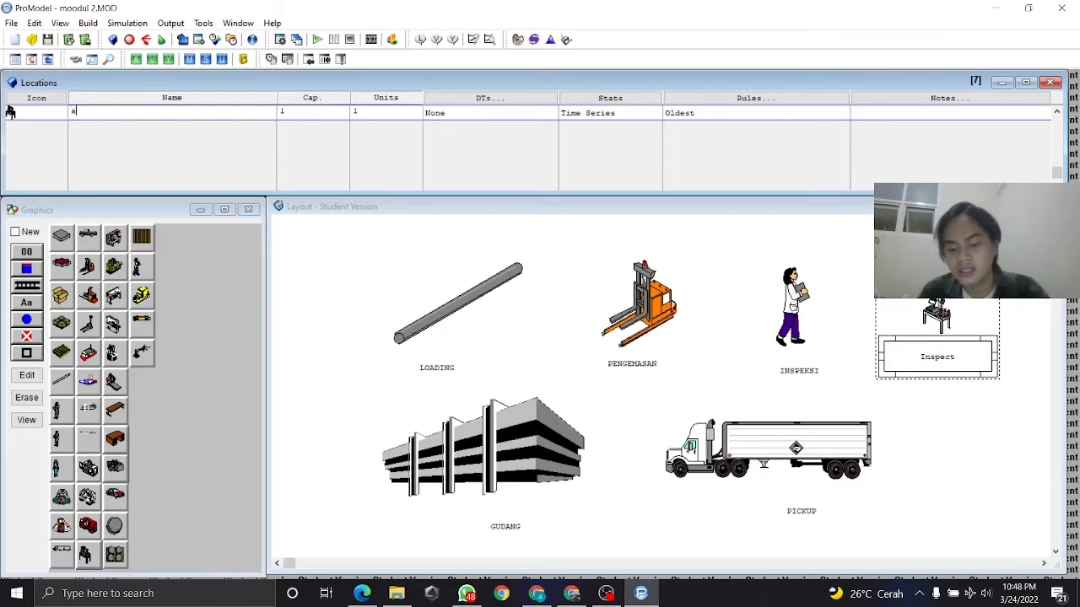
key("Return")
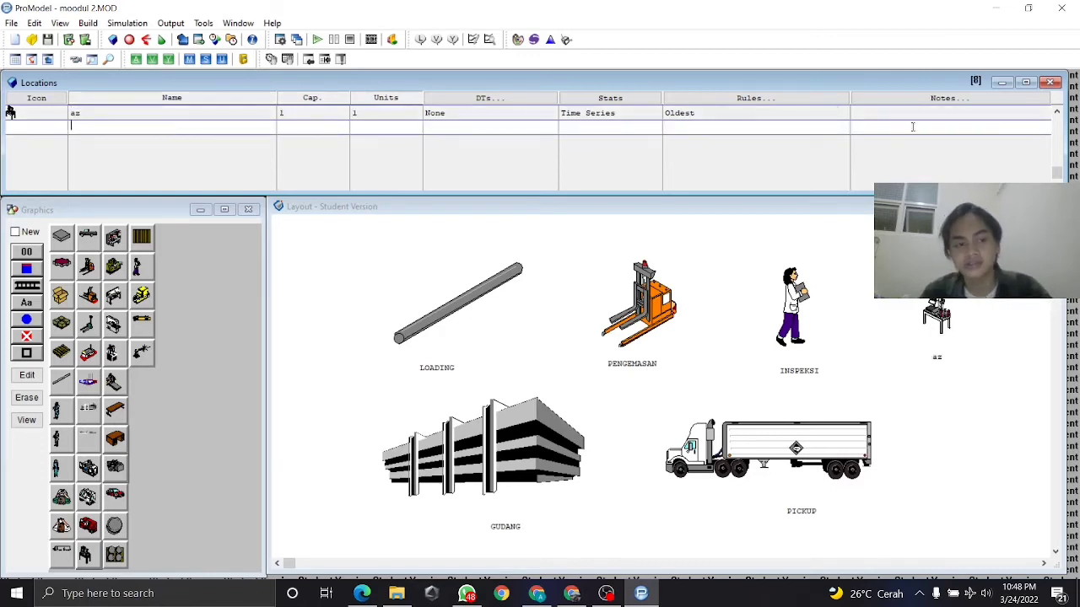
Delete the az location's graphic and name label from the layout.
left_click(10, 112)
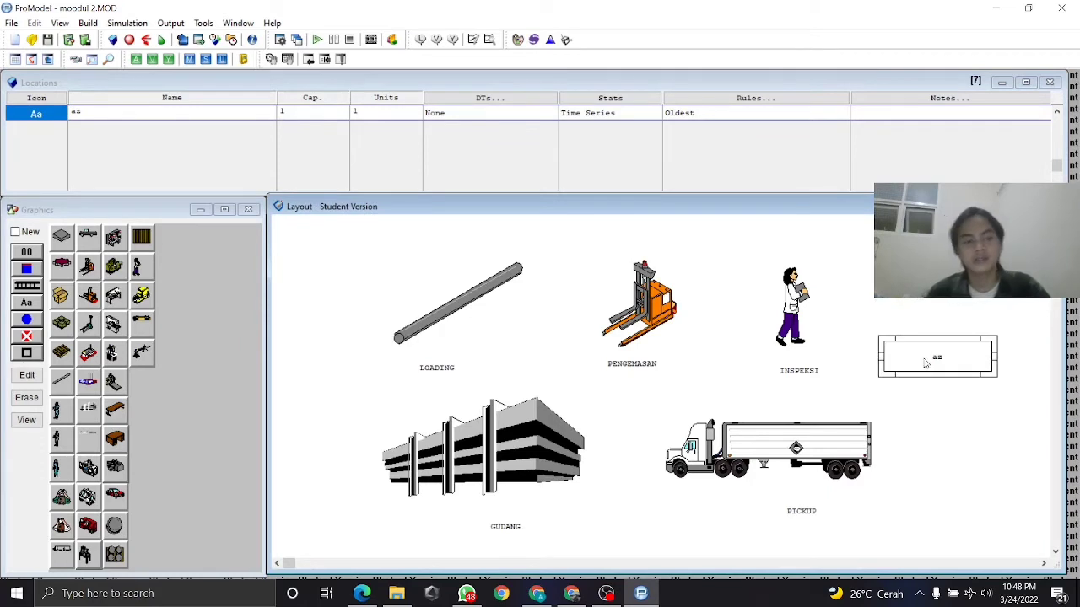
key("Delete")
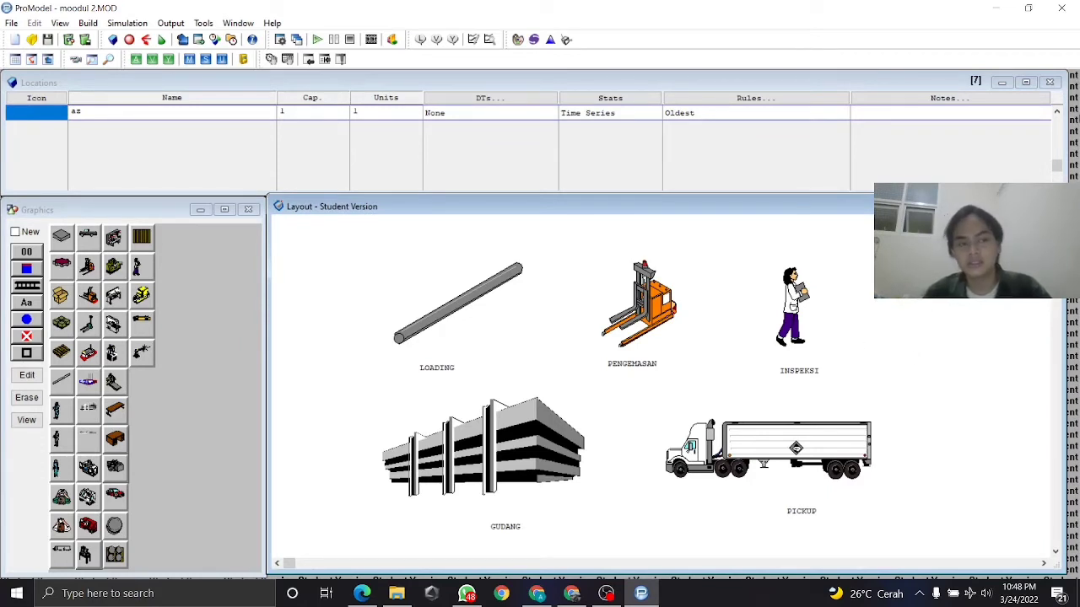
Review the model's entity definition for BESI and its process and routing records.
left_click_drag(1057, 162, 1060, 112)
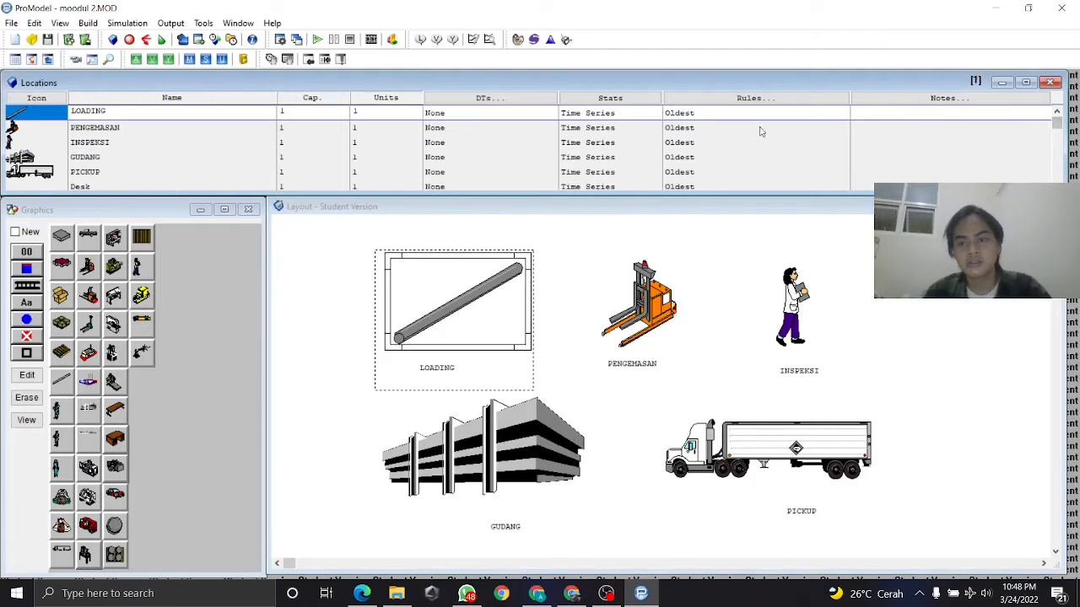
left_click(88, 23)
left_click(87, 23)
left_click(88, 23)
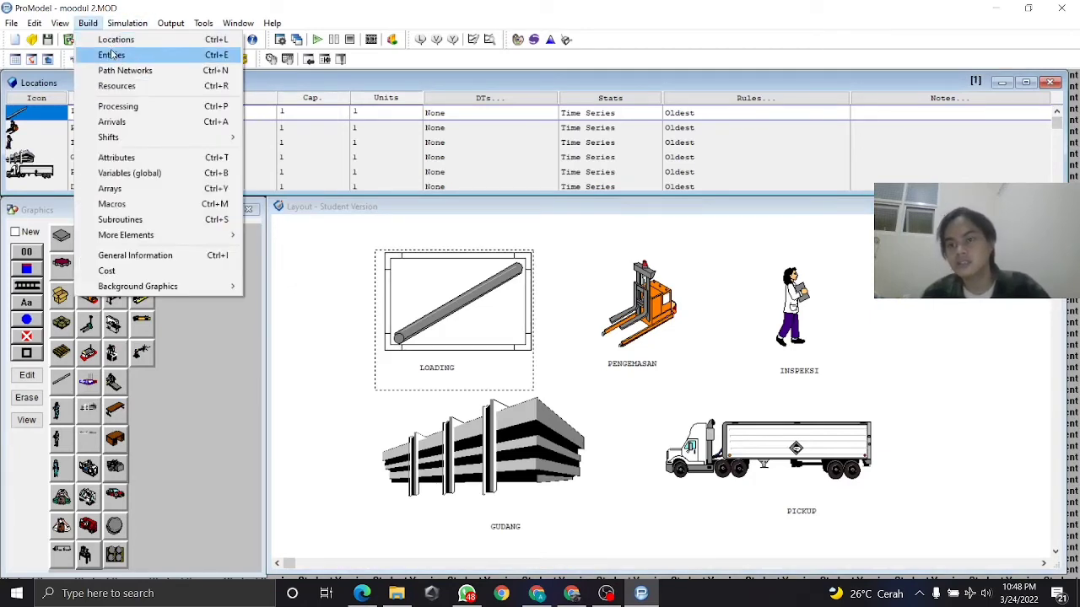
left_click(112, 54)
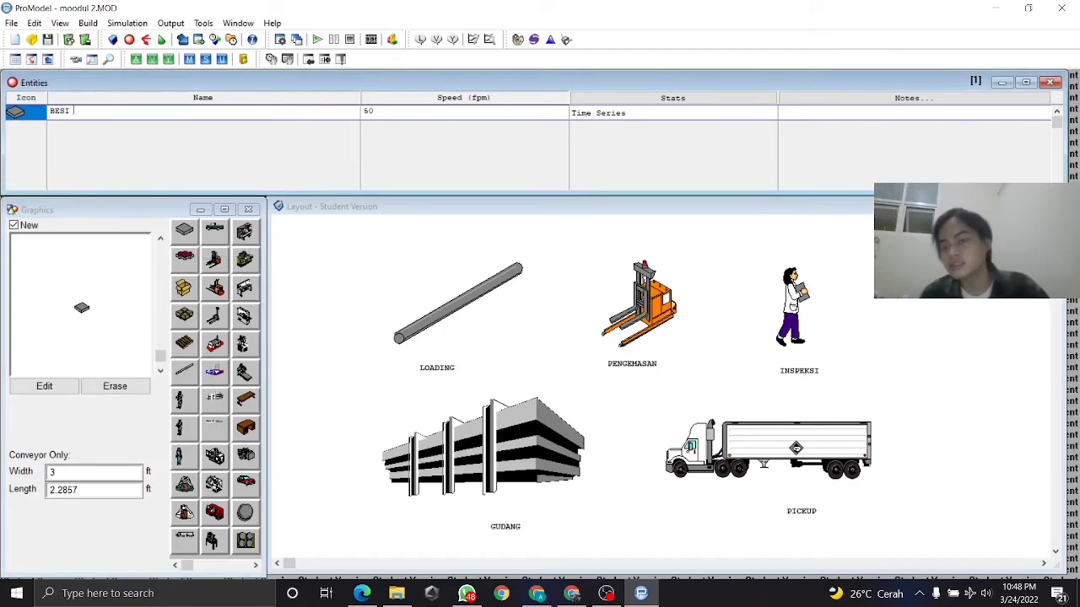
left_click(74, 111)
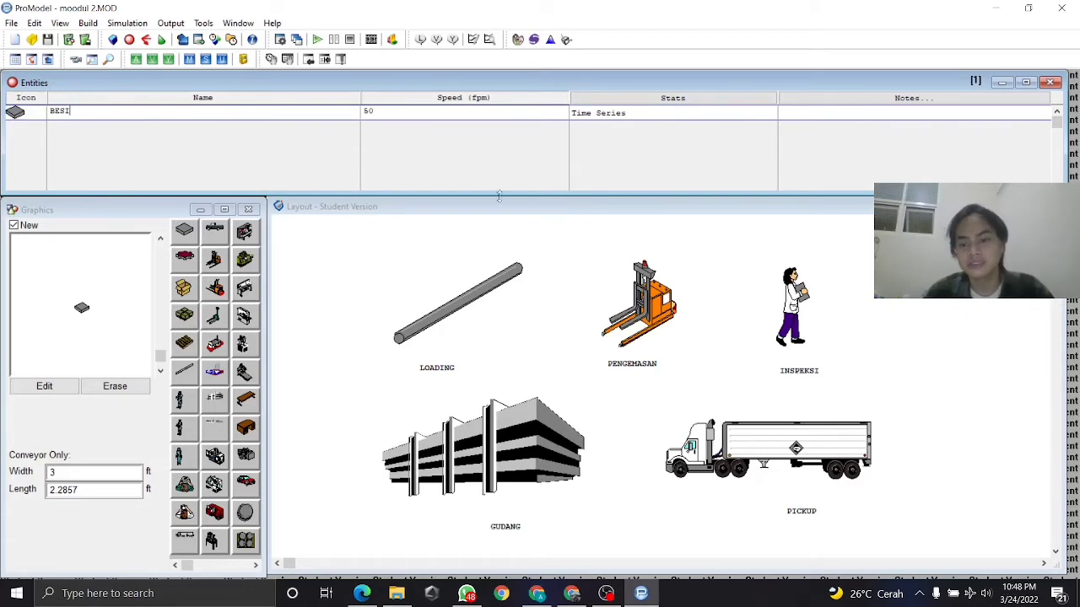
left_click(89, 24)
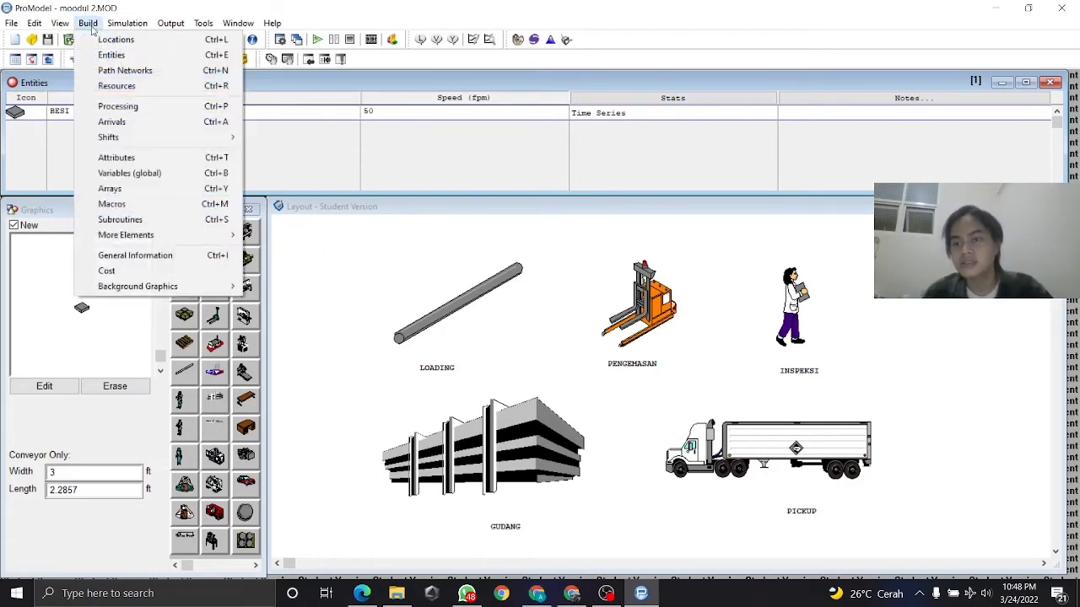
left_click(135, 106)
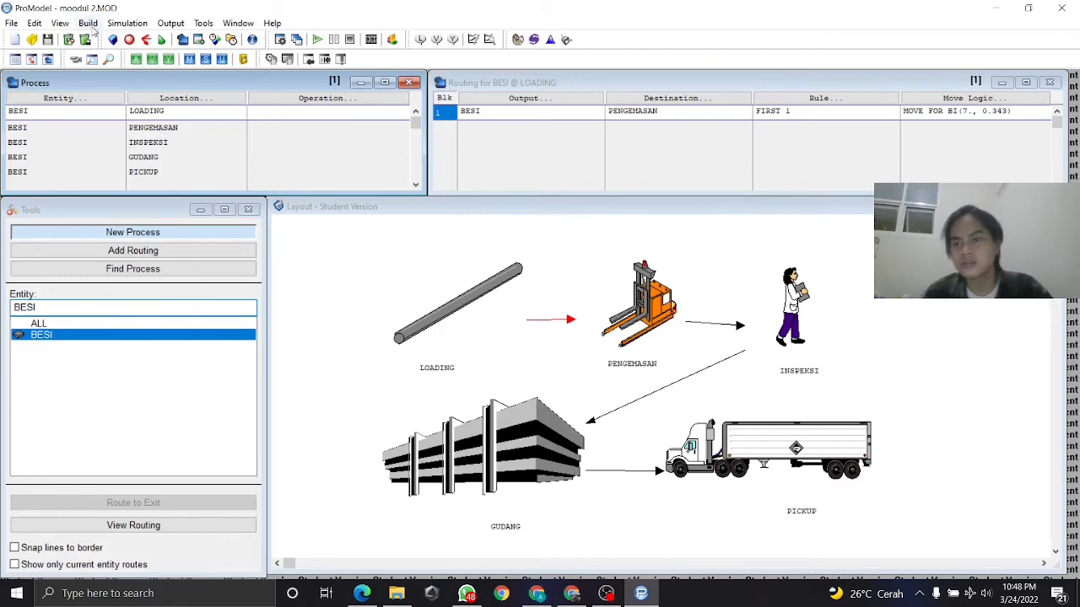
Open the model's arrivals and review the entity and location choices for the BESI records at LOADING and PENGEMASAN.
left_click(88, 23)
left_click(137, 123)
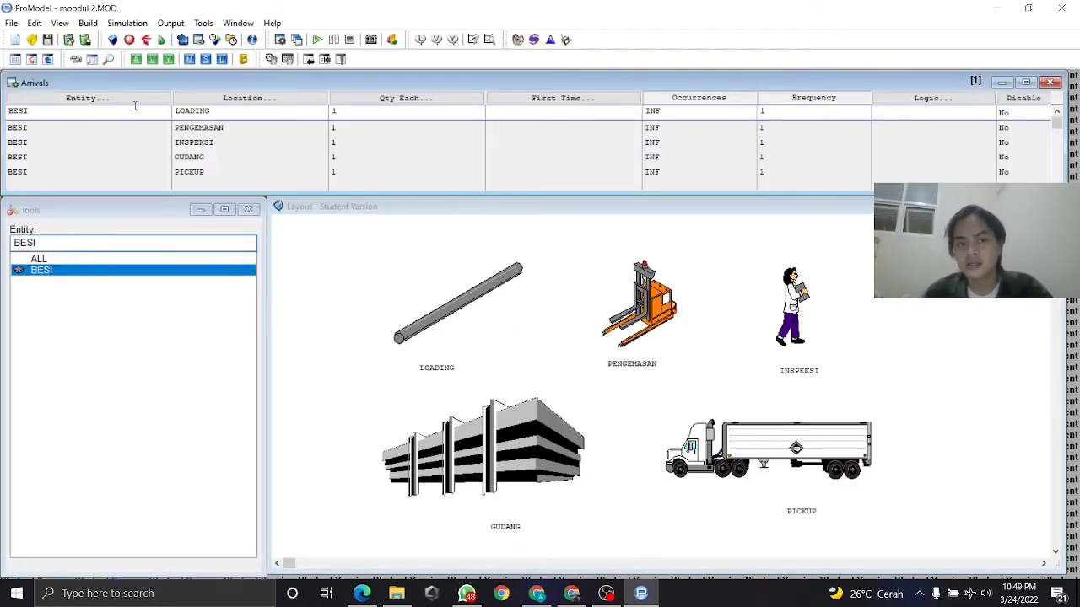
left_click(84, 98)
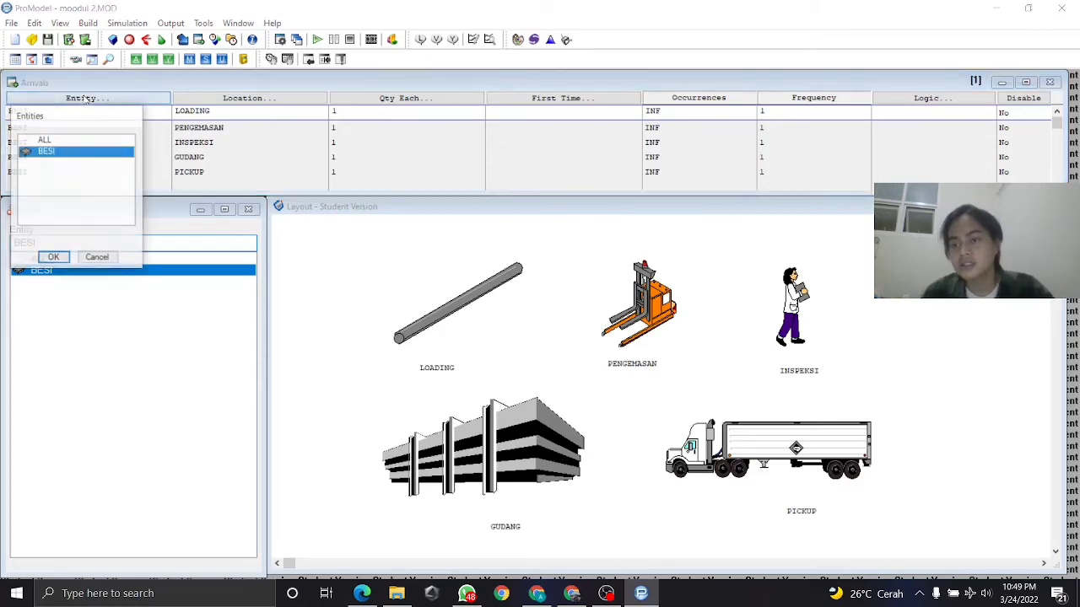
left_click(95, 257)
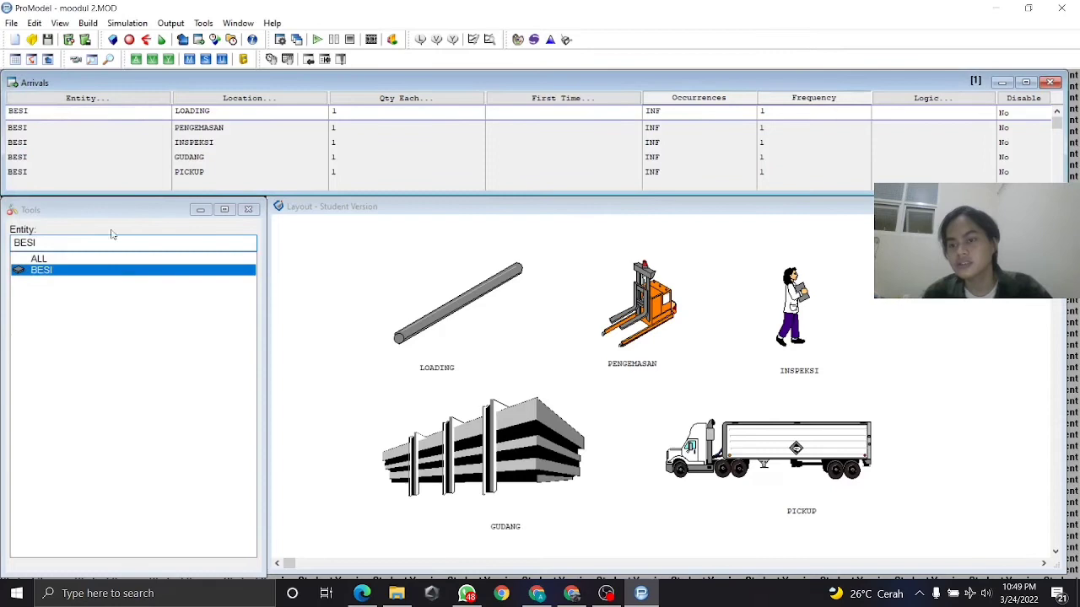
left_click(253, 99)
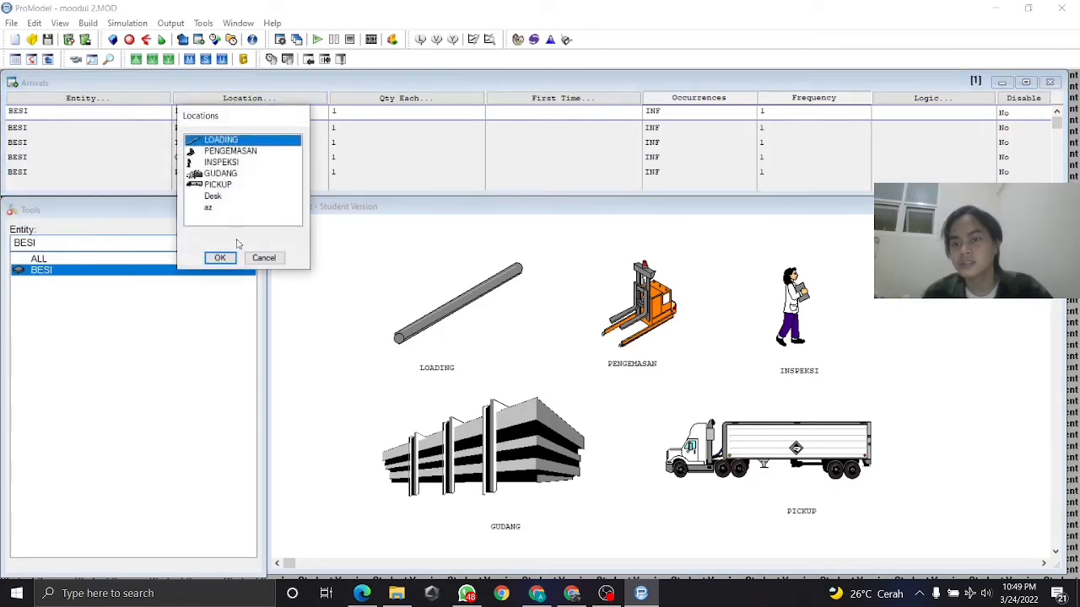
left_click(263, 257)
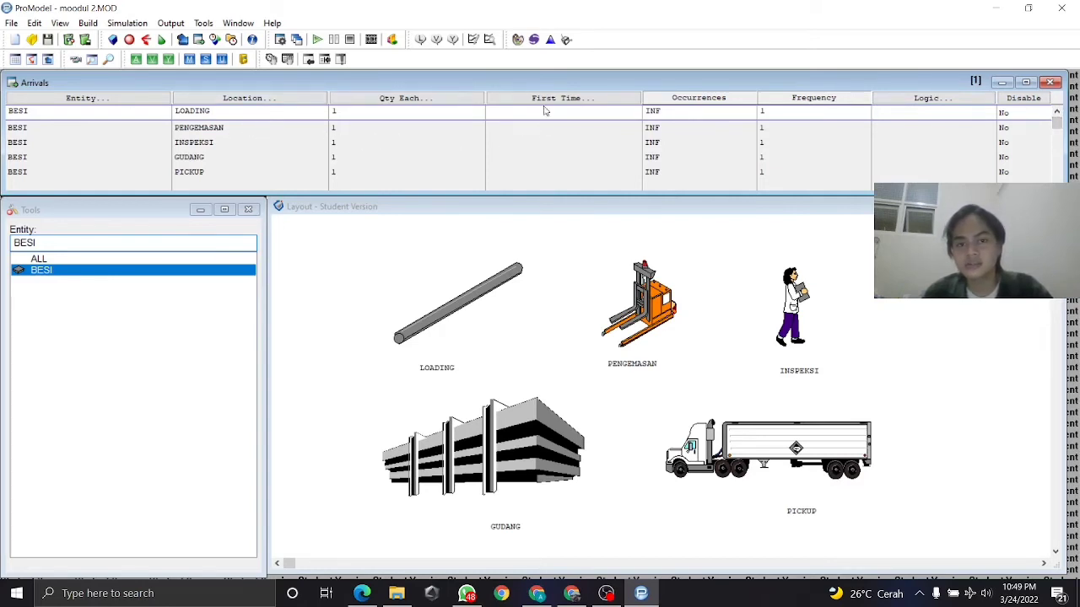
left_click(206, 128)
left_click(236, 99)
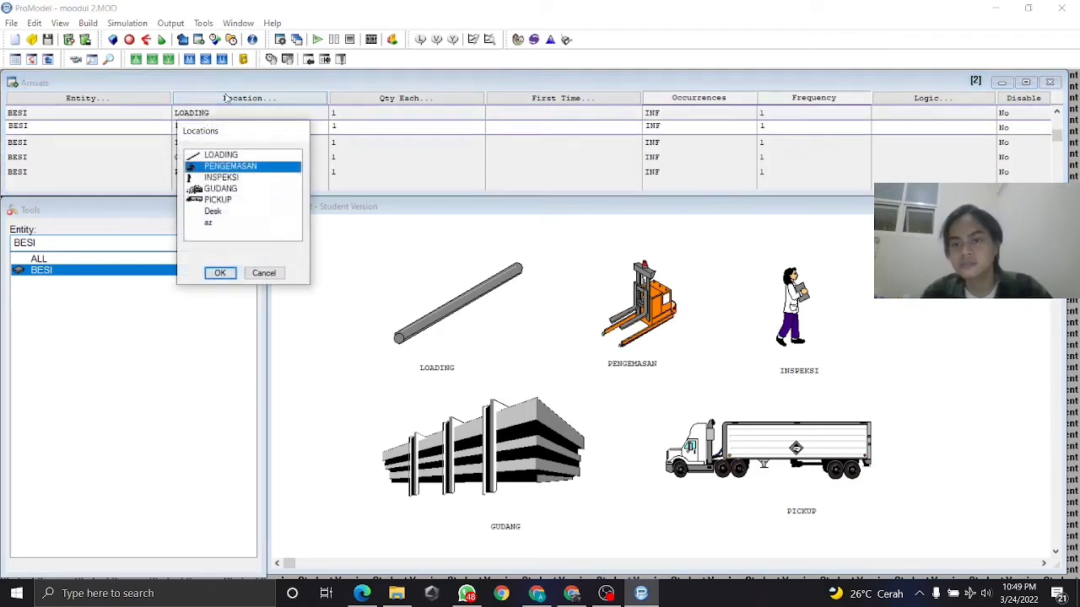
left_click(253, 272)
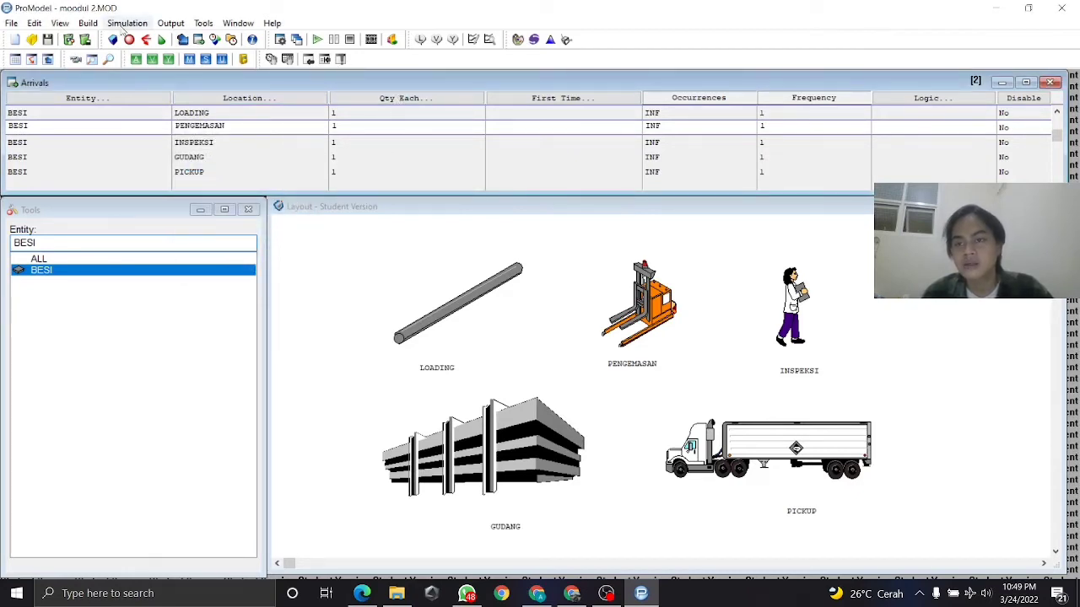
Look through the model's resources, processing, attributes, path networks, arrays, global variables and entities tables.
left_click(93, 24)
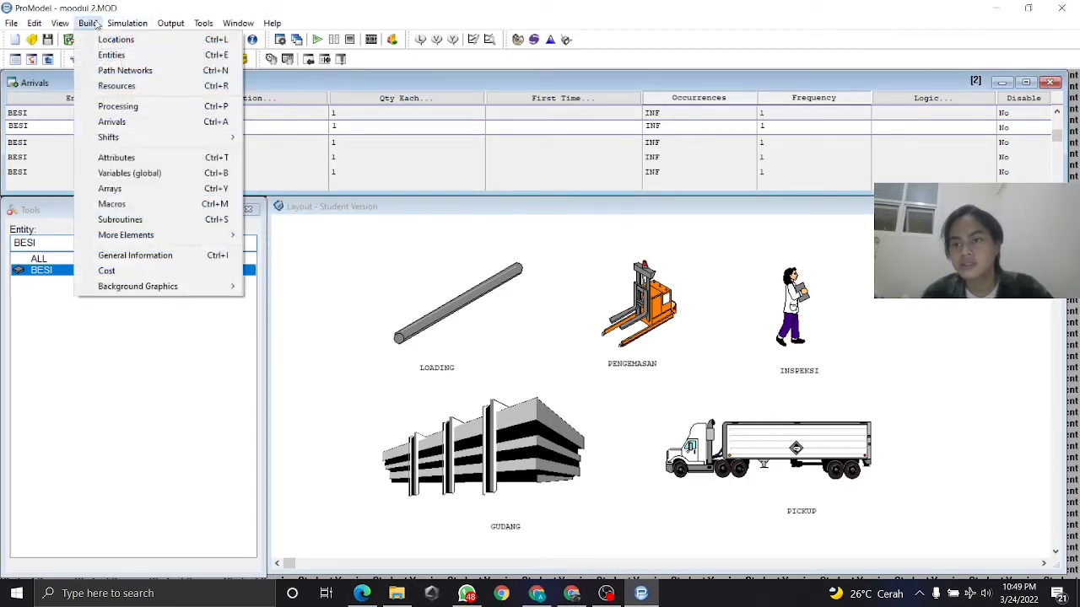
left_click(142, 91)
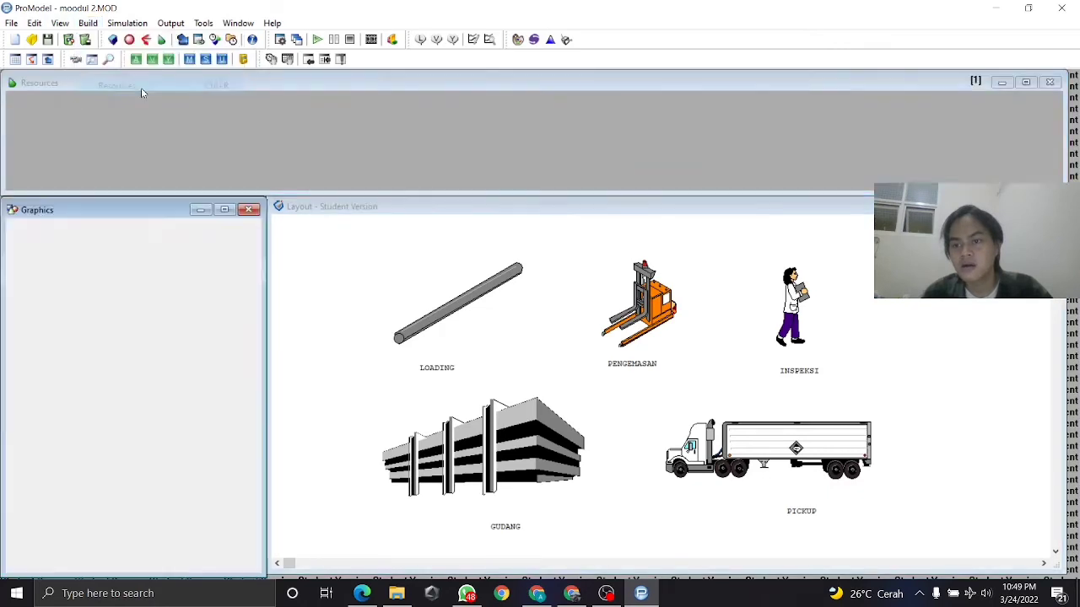
left_click(85, 25)
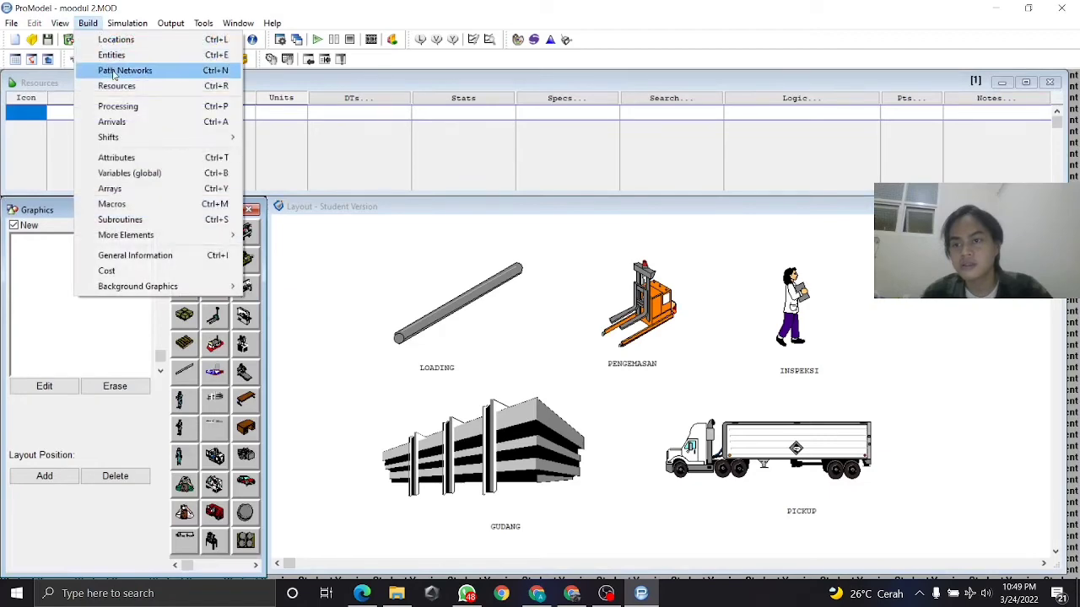
left_click(127, 107)
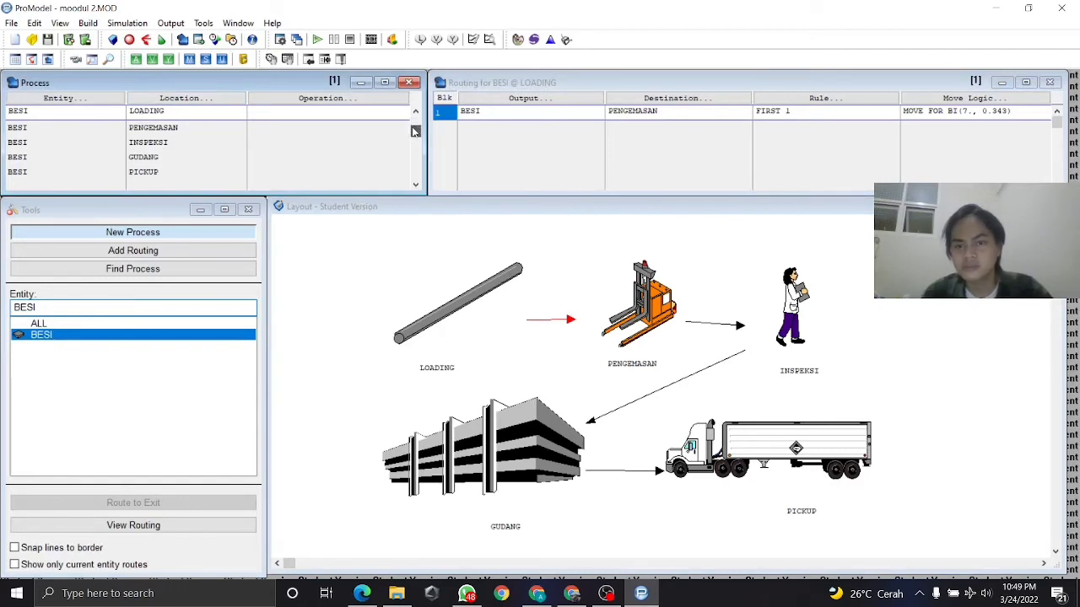
left_click(87, 24)
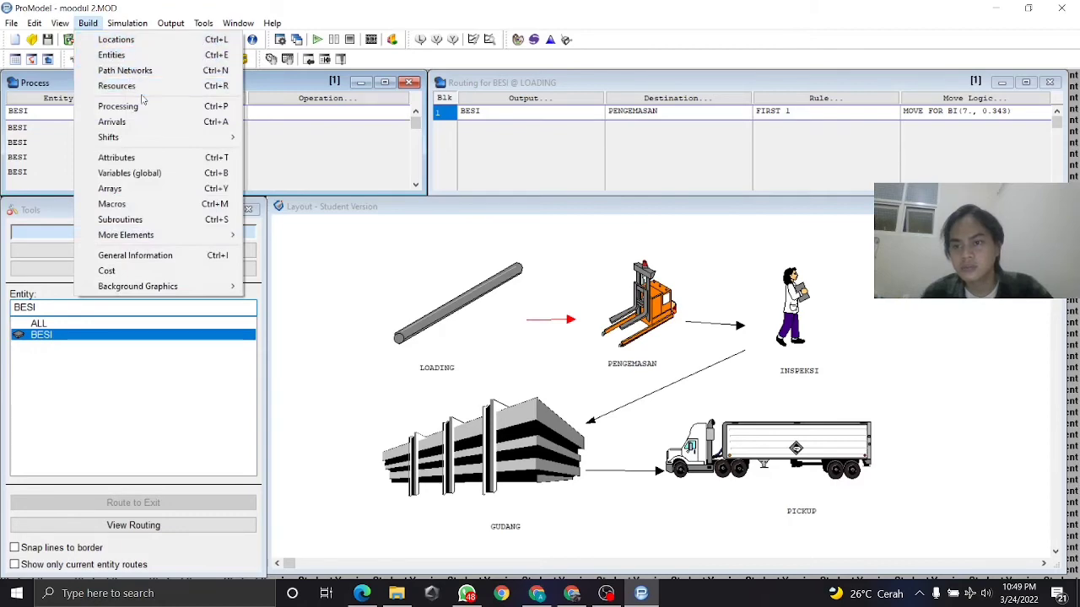
left_click(148, 156)
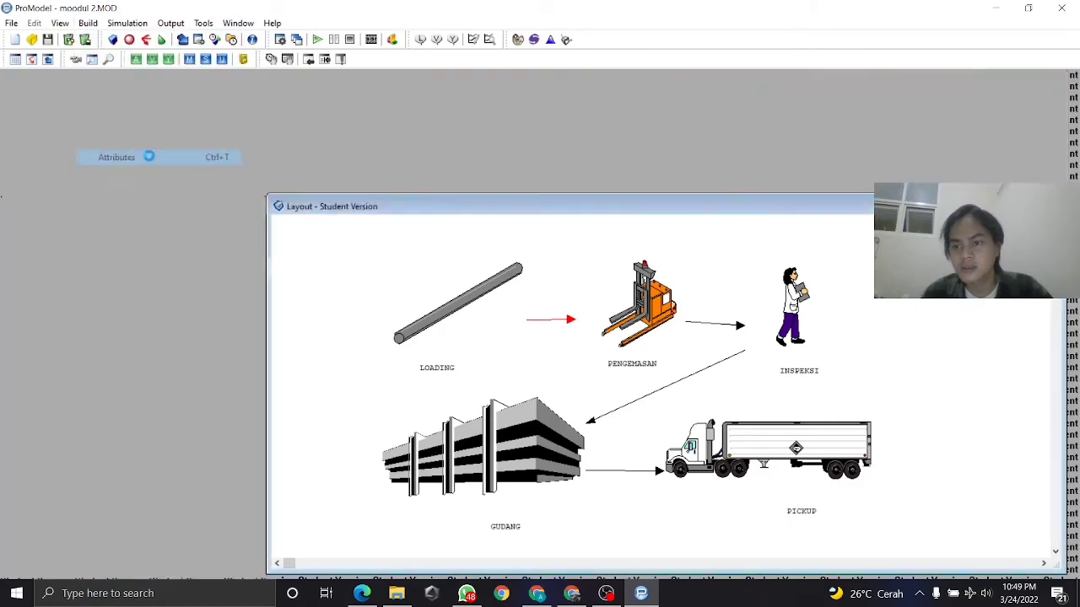
left_click(89, 23)
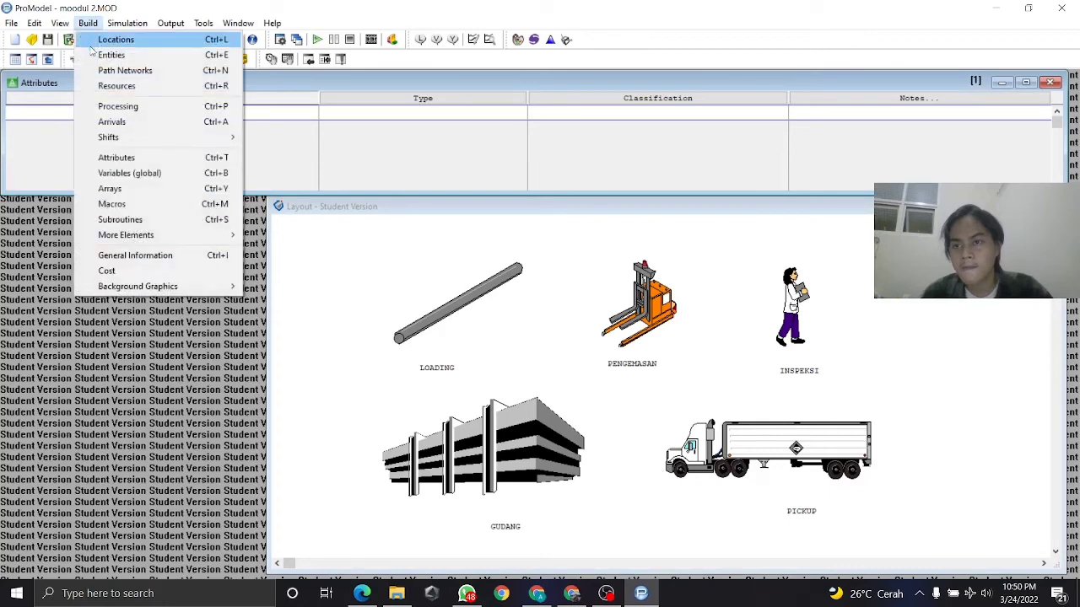
left_click(112, 72)
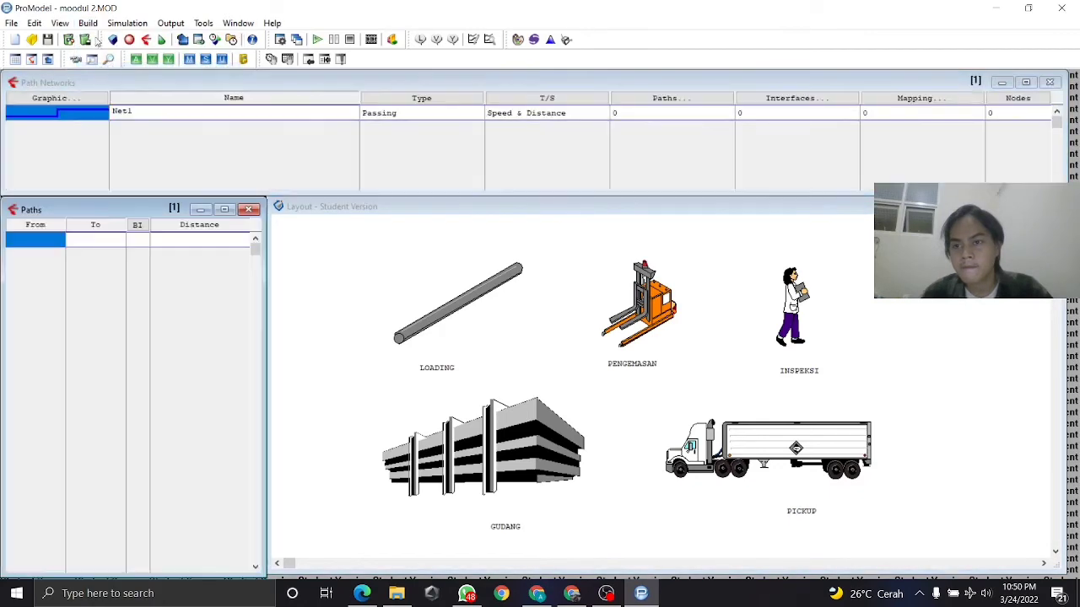
left_click(88, 23)
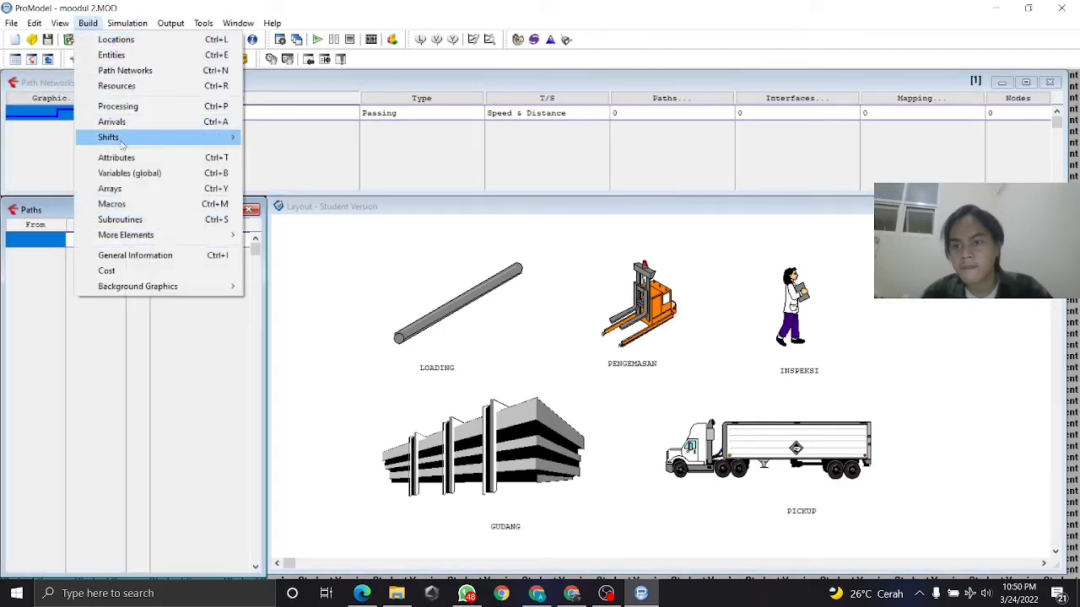
left_click(133, 190)
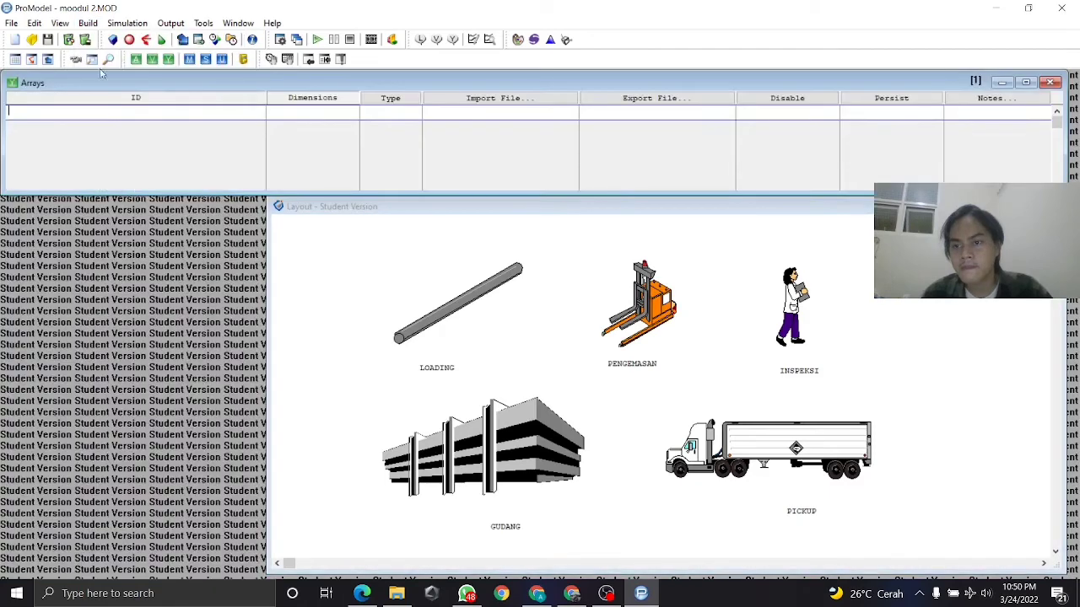
left_click(88, 23)
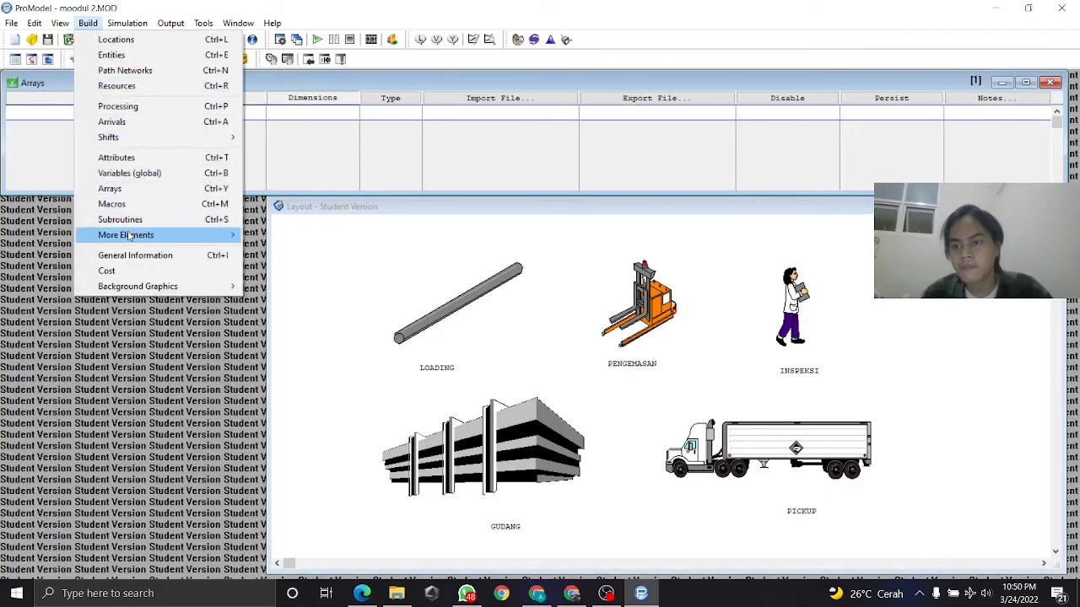
left_click(140, 174)
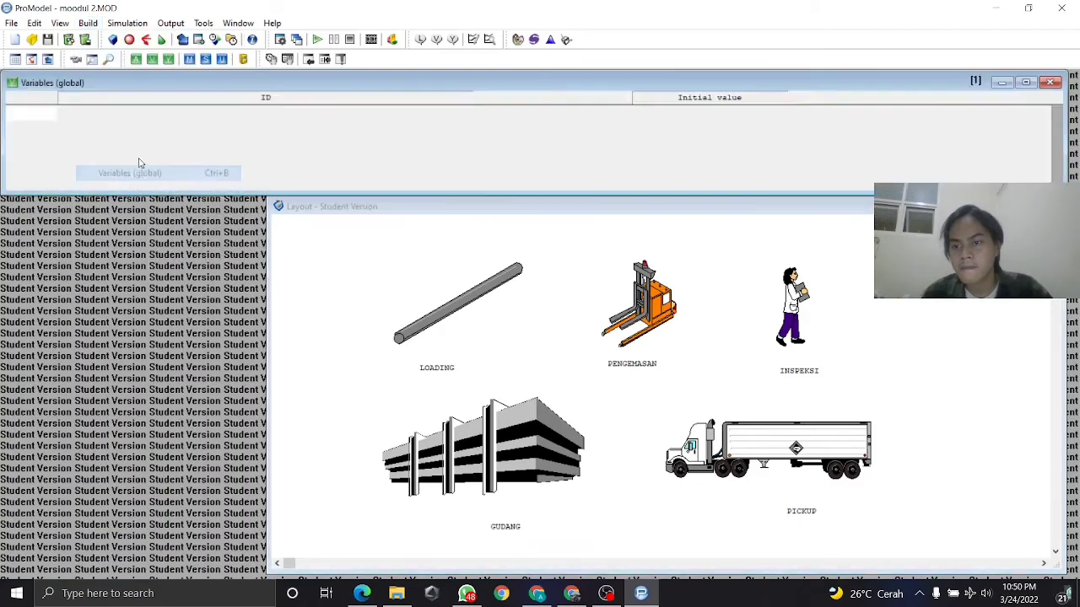
left_click(88, 23)
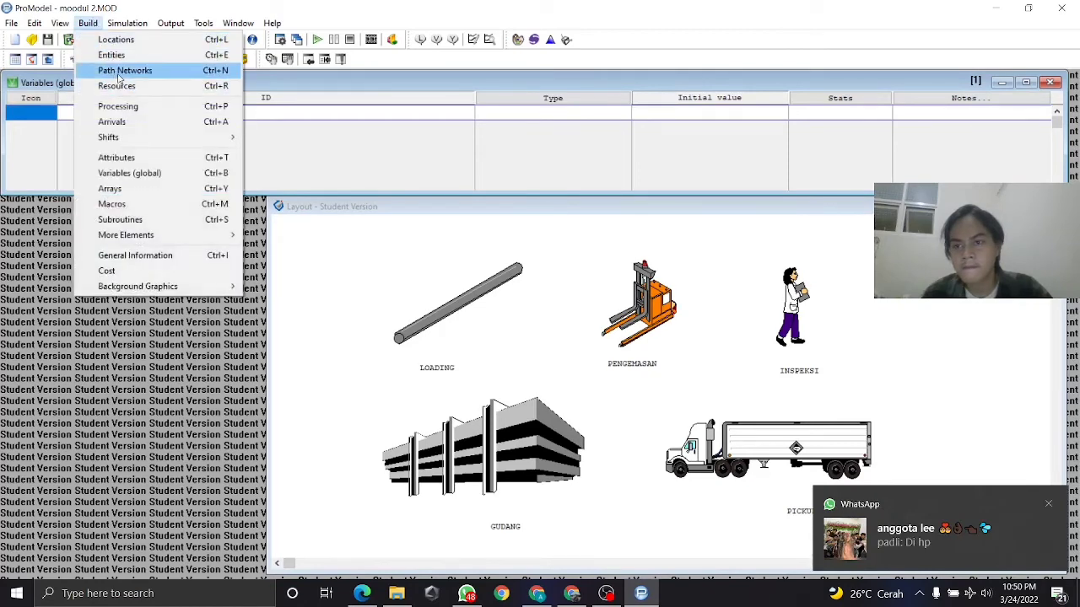
left_click(113, 55)
left_click(95, 24)
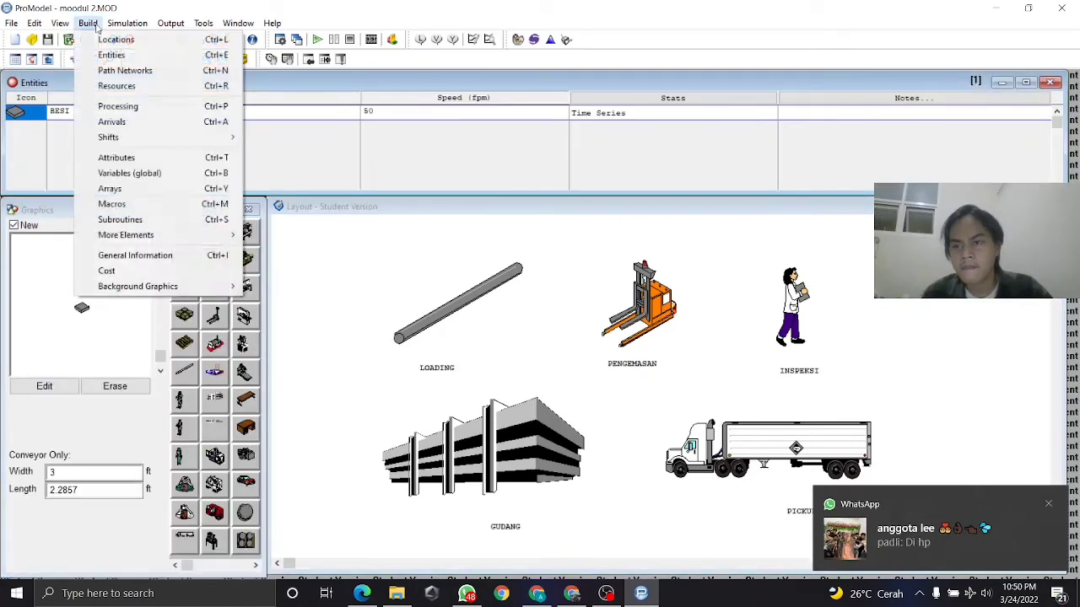
left_click(109, 86)
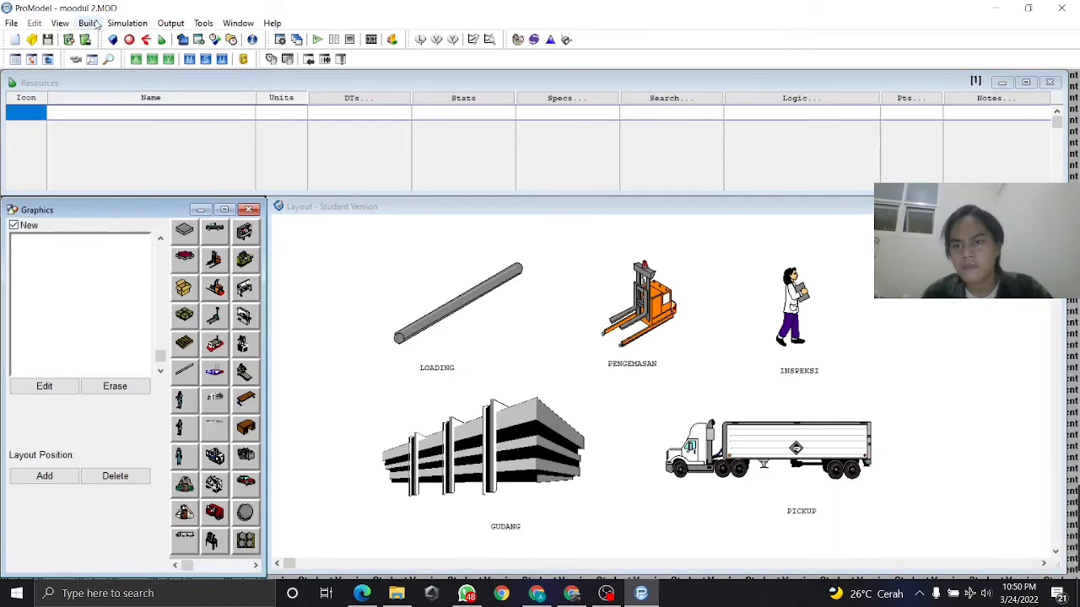
Open the model's processing and review the entity and location choices of the BESI process record at LOADING.
left_click(94, 24)
left_click(97, 107)
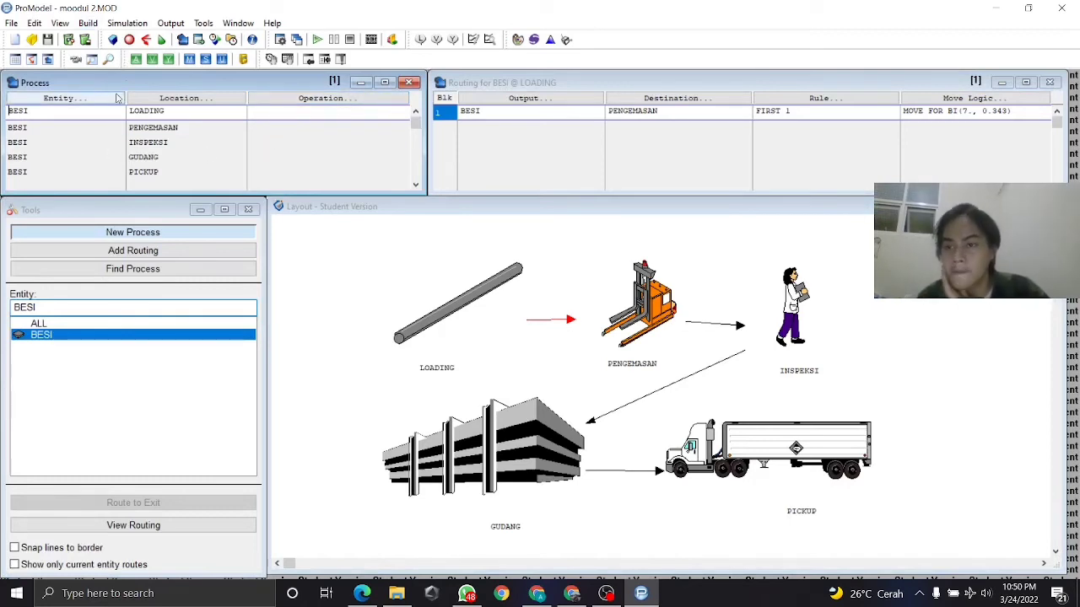
left_click(89, 25)
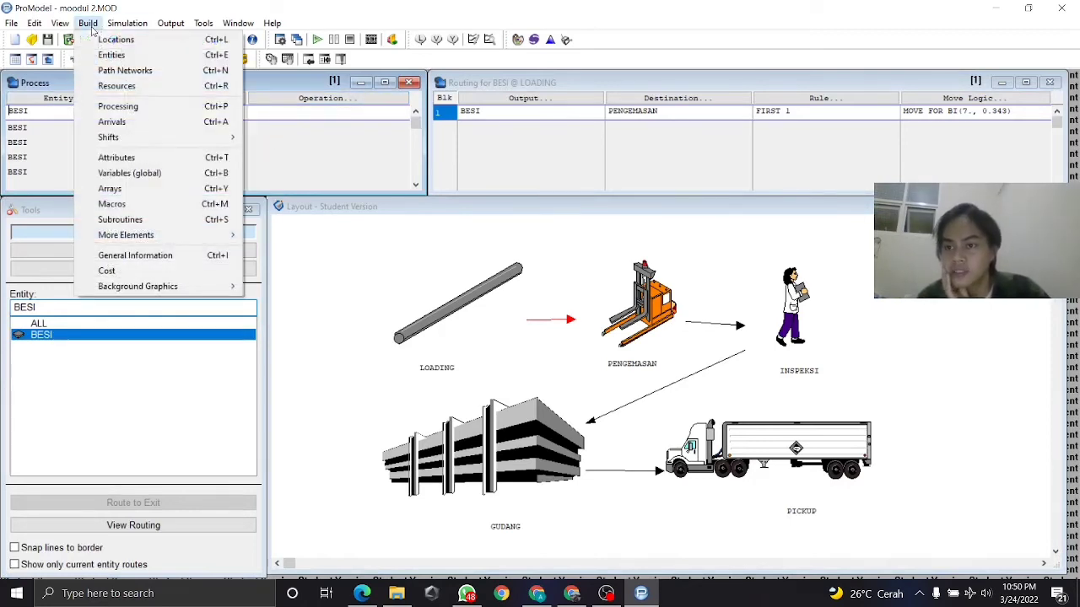
left_click(134, 108)
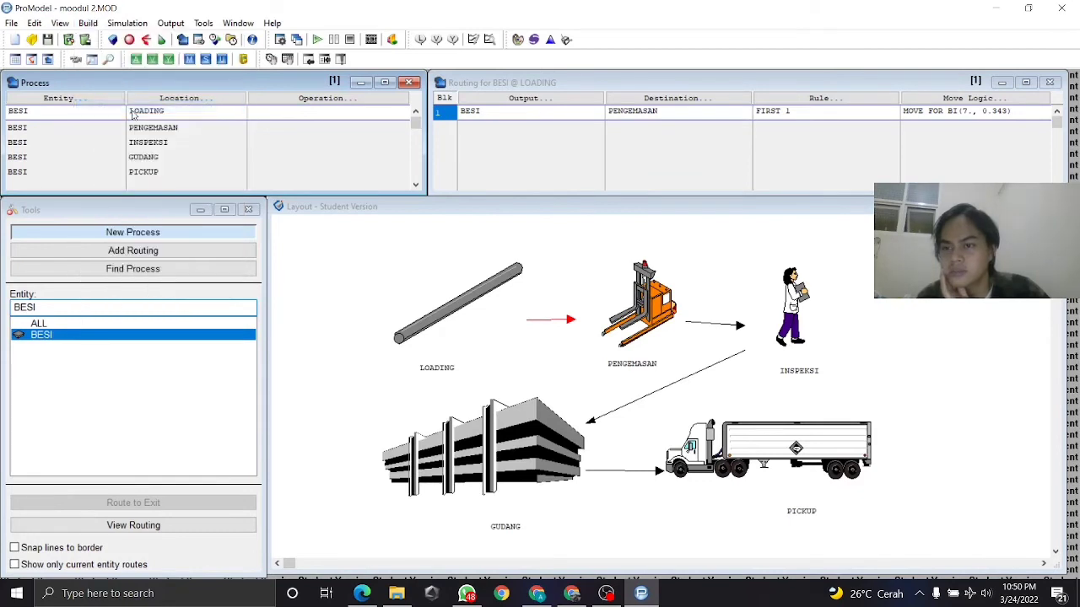
left_click(72, 99)
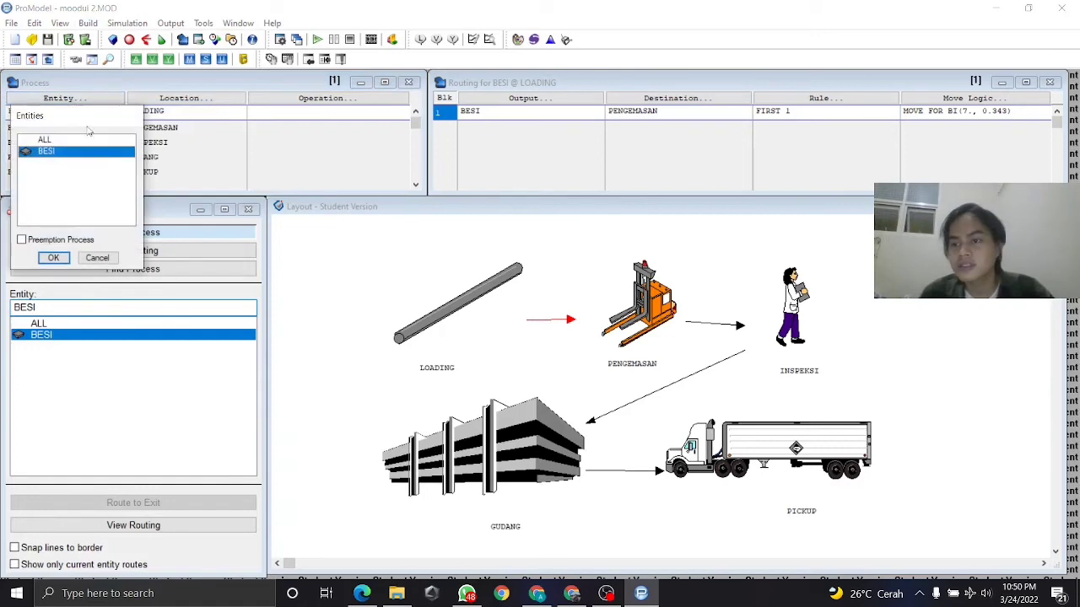
left_click(98, 258)
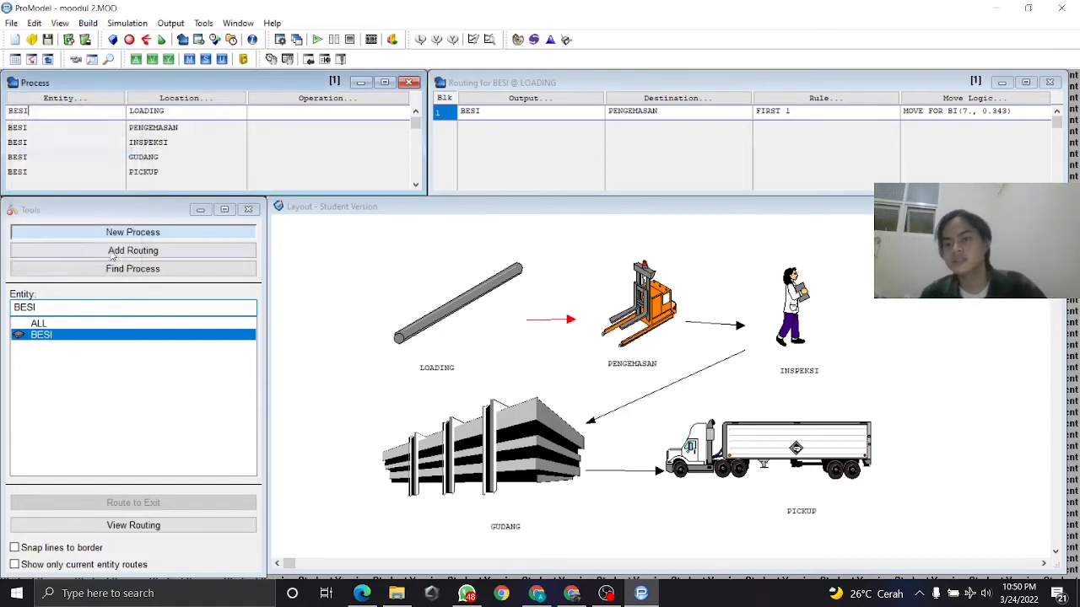
left_click(166, 98)
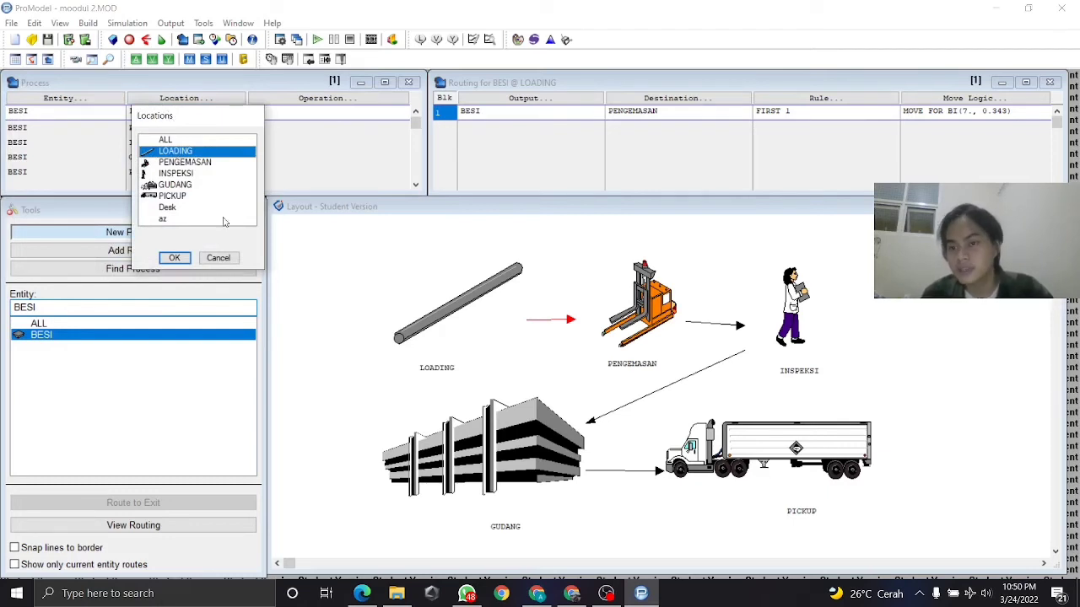
left_click(176, 257)
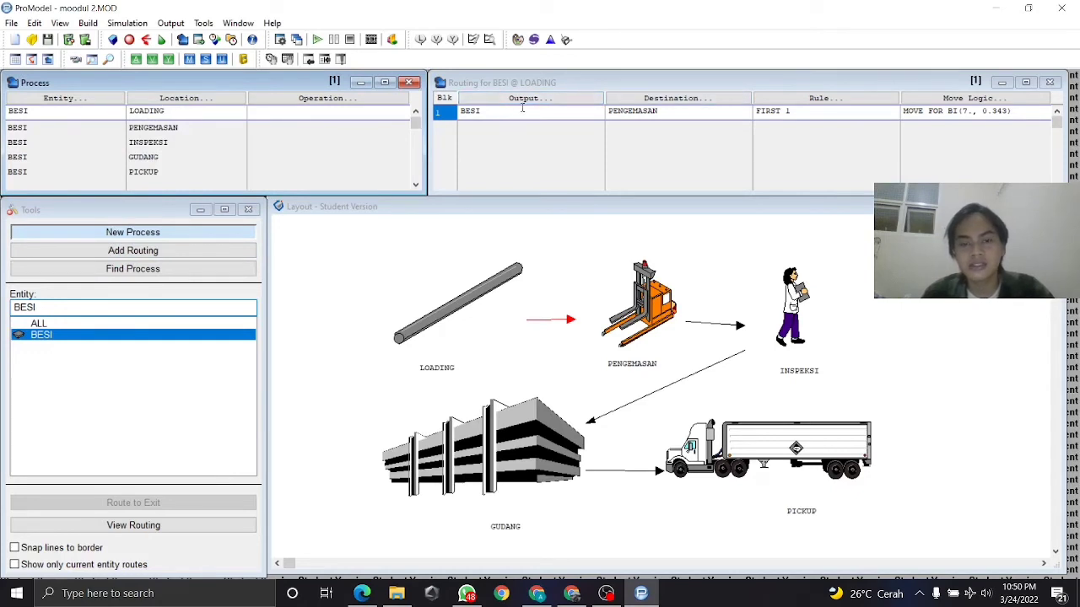
Review the output entity, destination and move logic of the BESI routing from LOADING to PENGEMASAN.
left_click(528, 98)
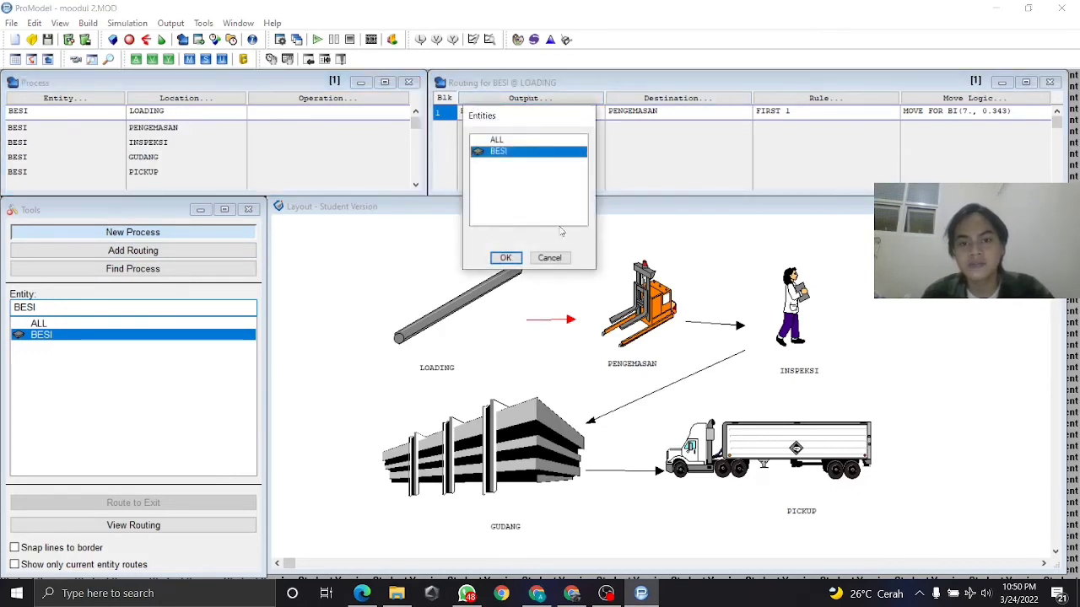
key("Return")
left_click(649, 99)
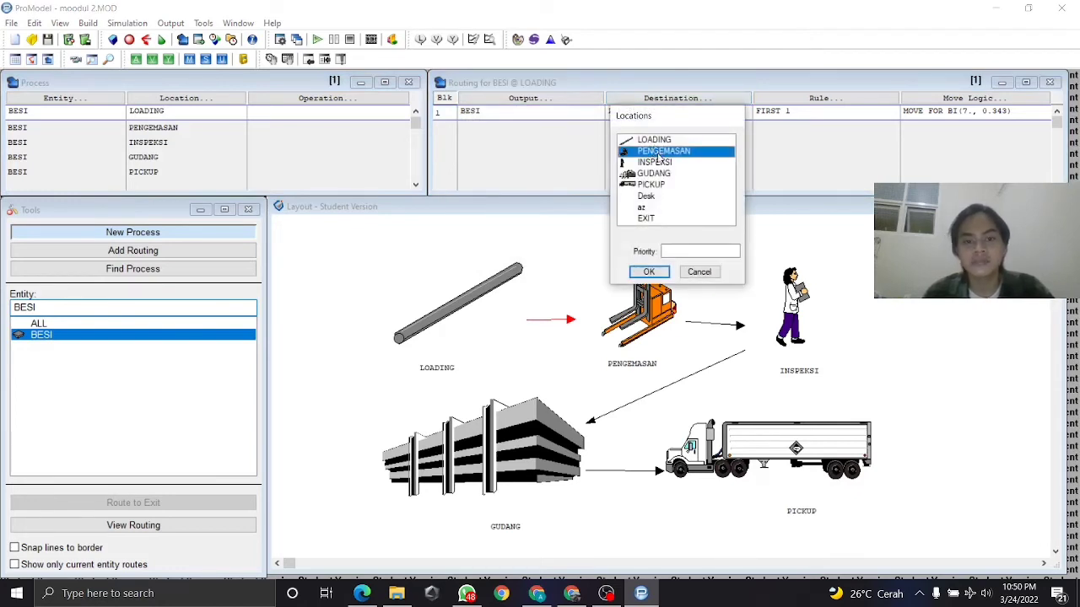
left_click(649, 271)
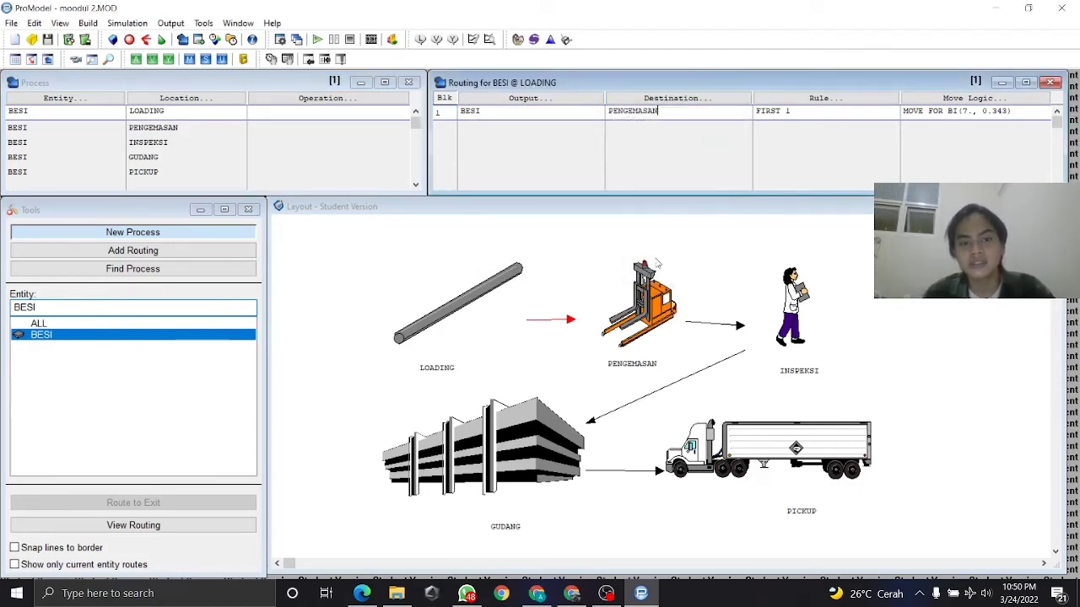
left_click(949, 101)
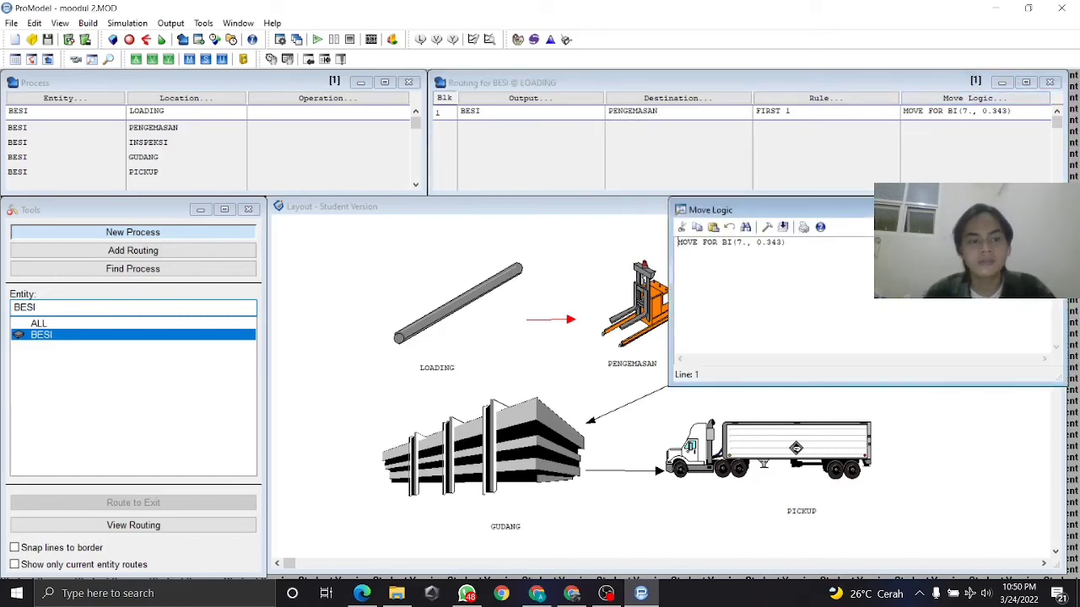
key("Escape")
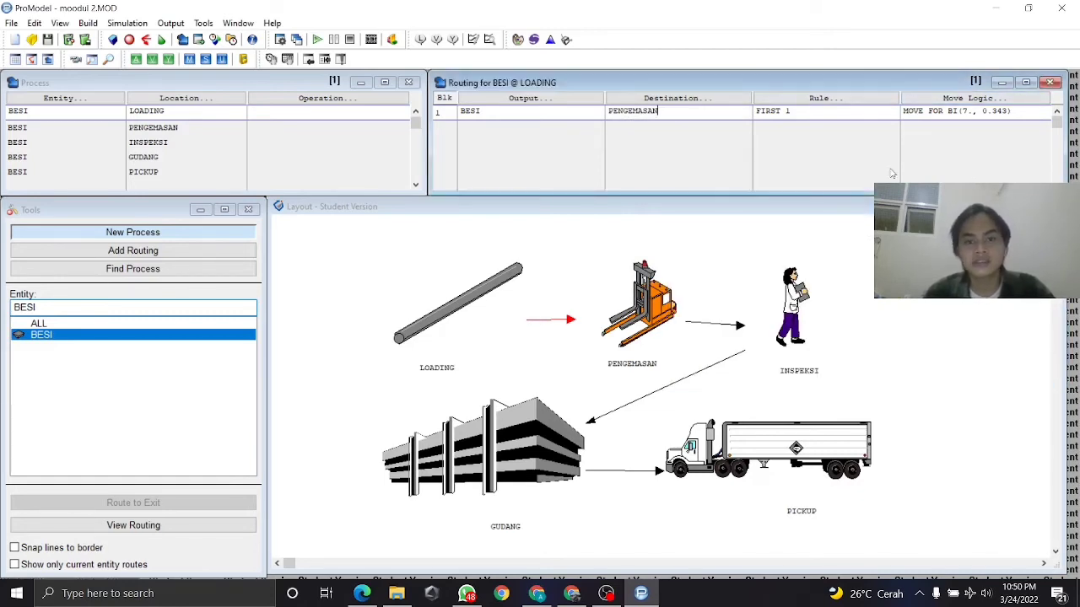
Start an empty Stat::Fit data table and look up the Loading times in Tabel 2.1 of the PDF report.
left_click(550, 40)
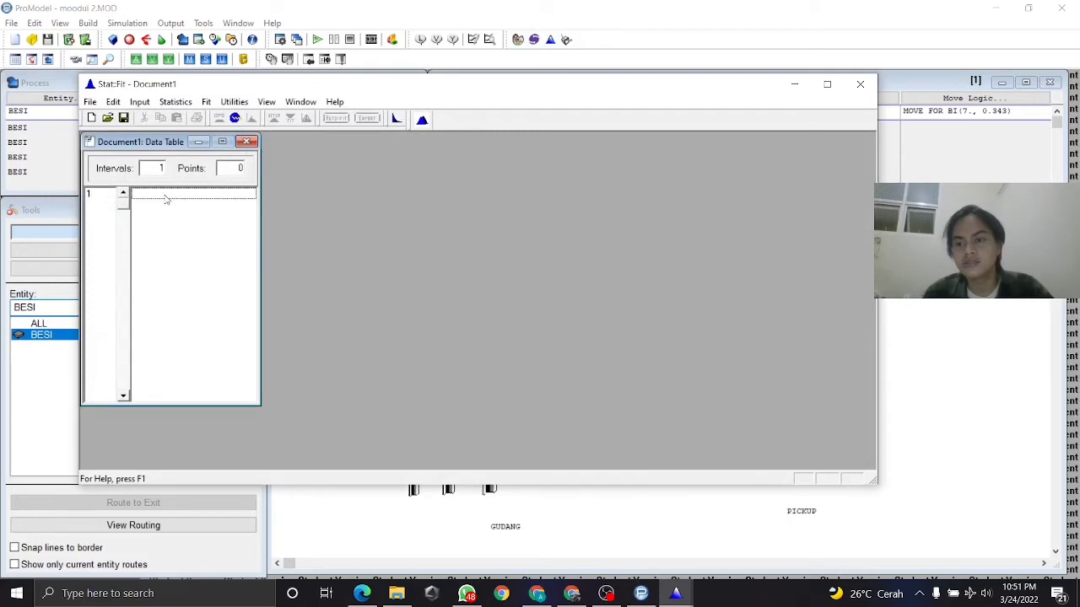
left_click(166, 197)
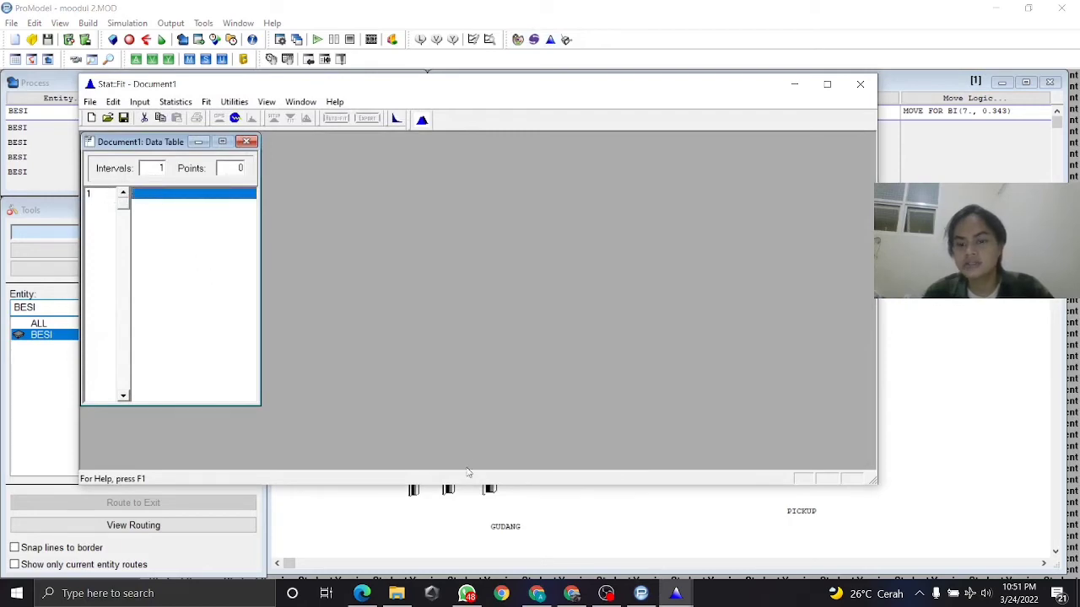
left_click(361, 593)
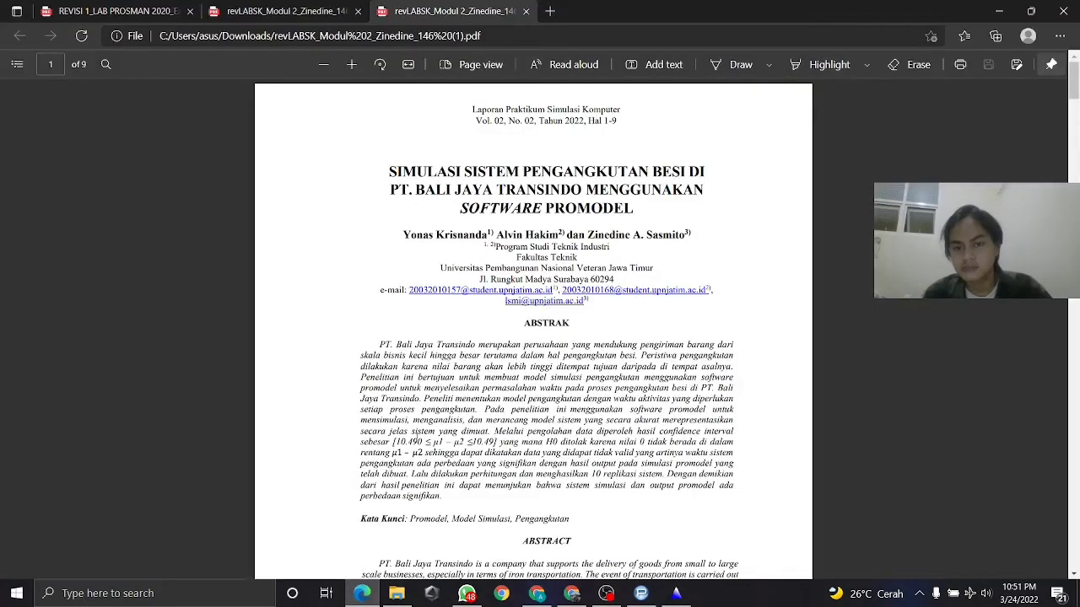
scroll(533, 337, "down", 6)
key("alt+Tab")
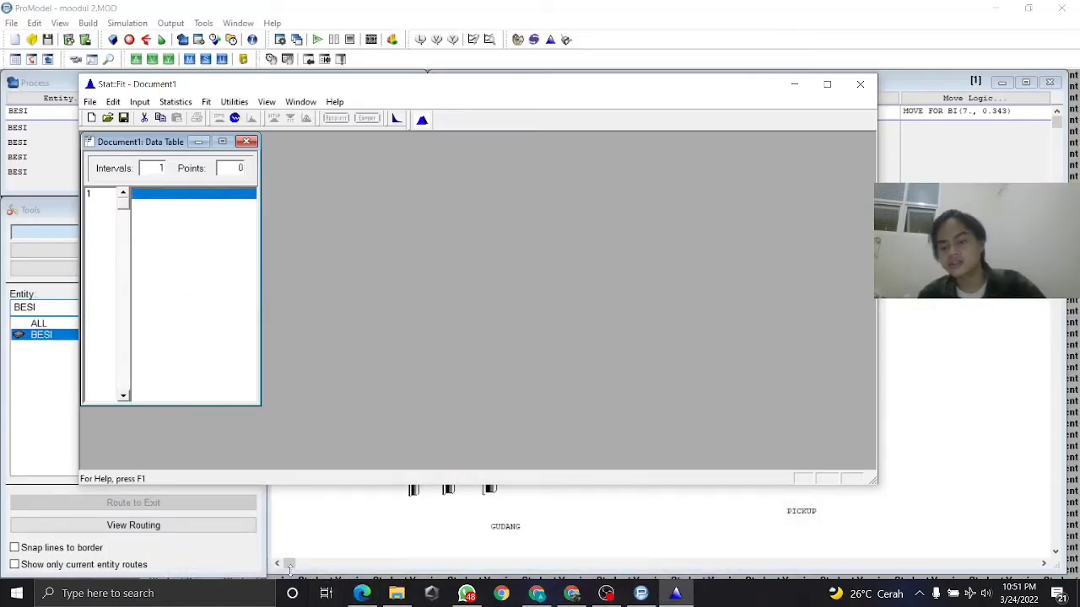
left_click(361, 593)
scroll(331, 452, "down", 4)
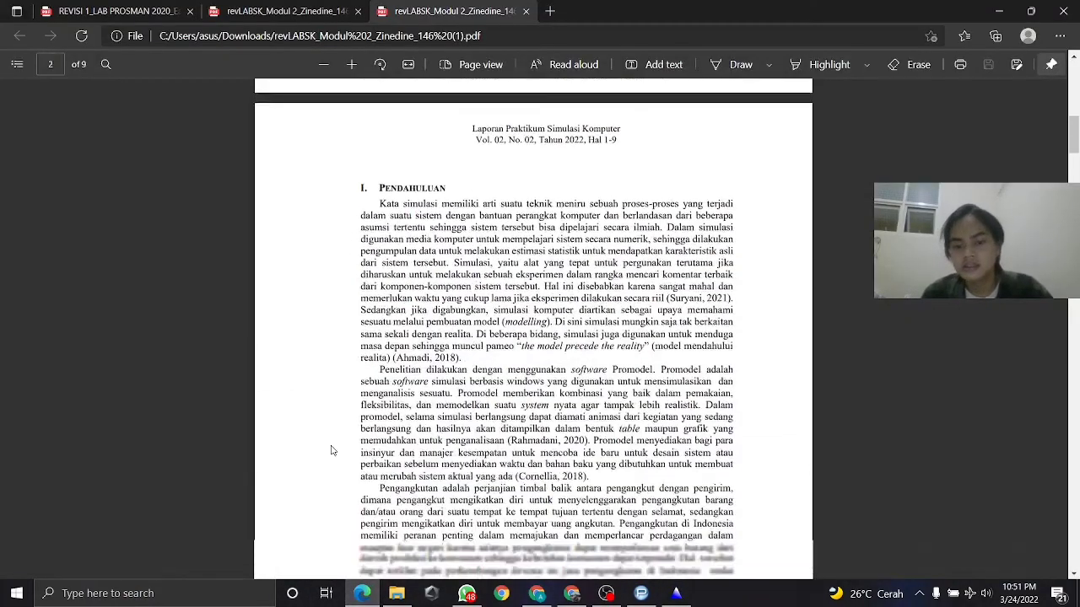
scroll(331, 451, "down", 10)
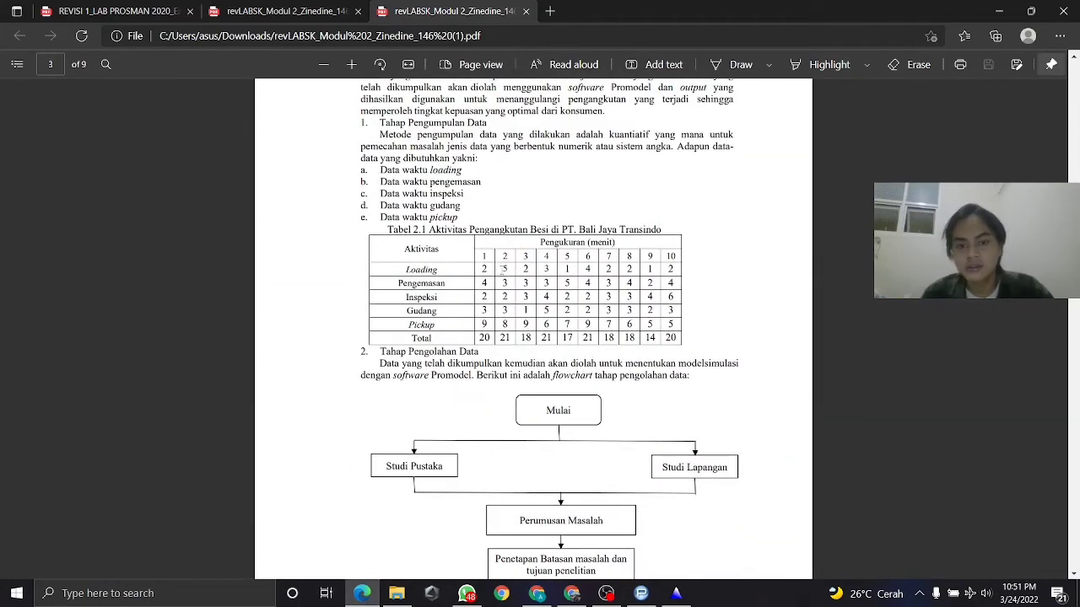
left_click(999, 11)
Enter the first three Loading times, 2, 5 and 2, in the Stat::Fit data table.
type("2")
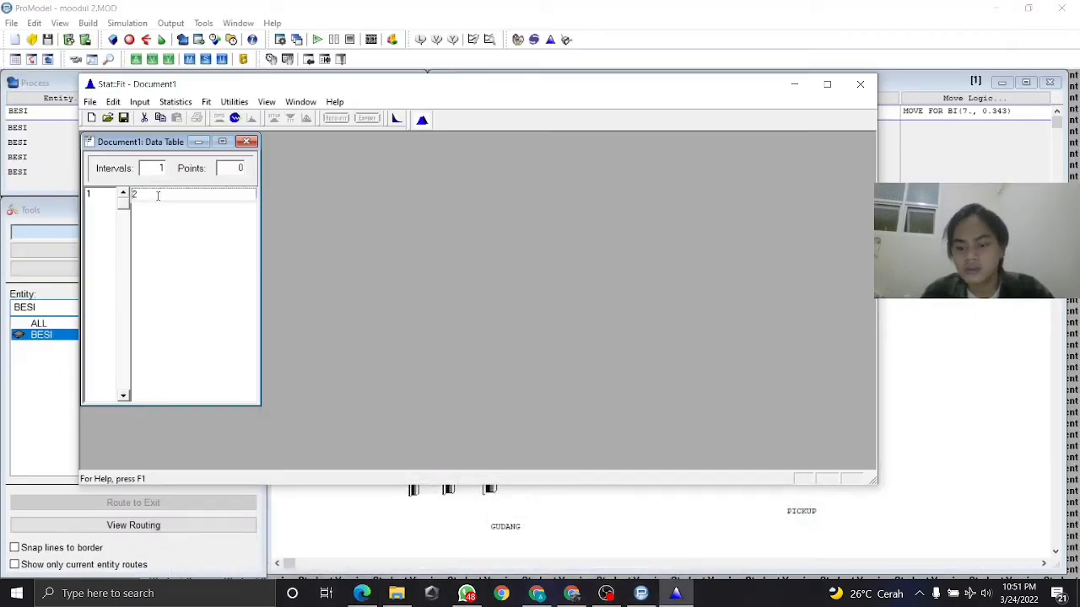
key("Return")
type("5")
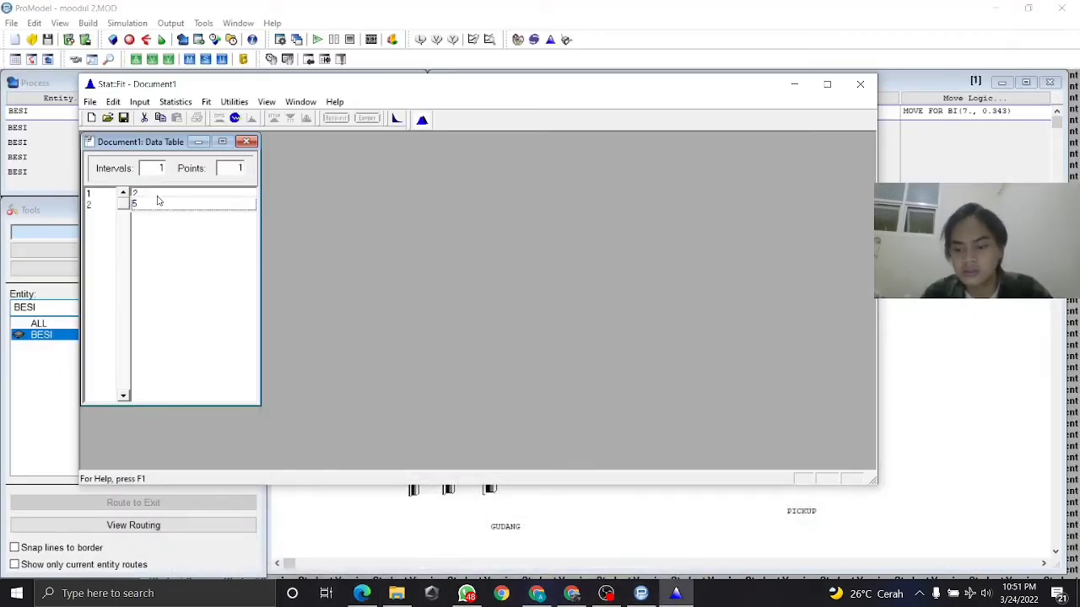
key("Return")
type("2")
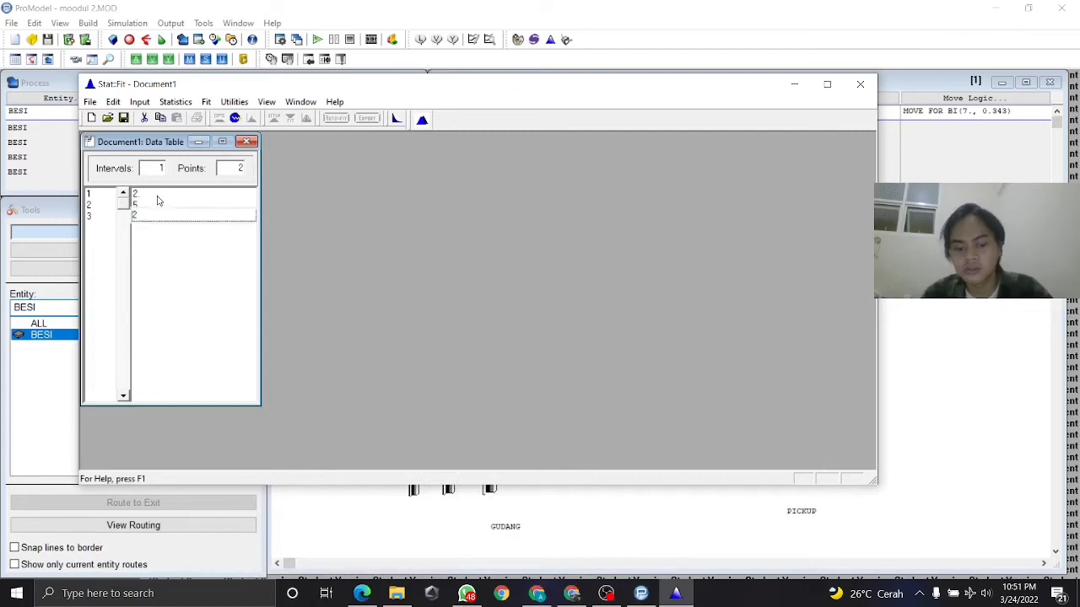
key("Return")
Check the report's table again and enter the fourth to seventh Loading times as 3, 1, 4 and 2.
left_click(372, 595)
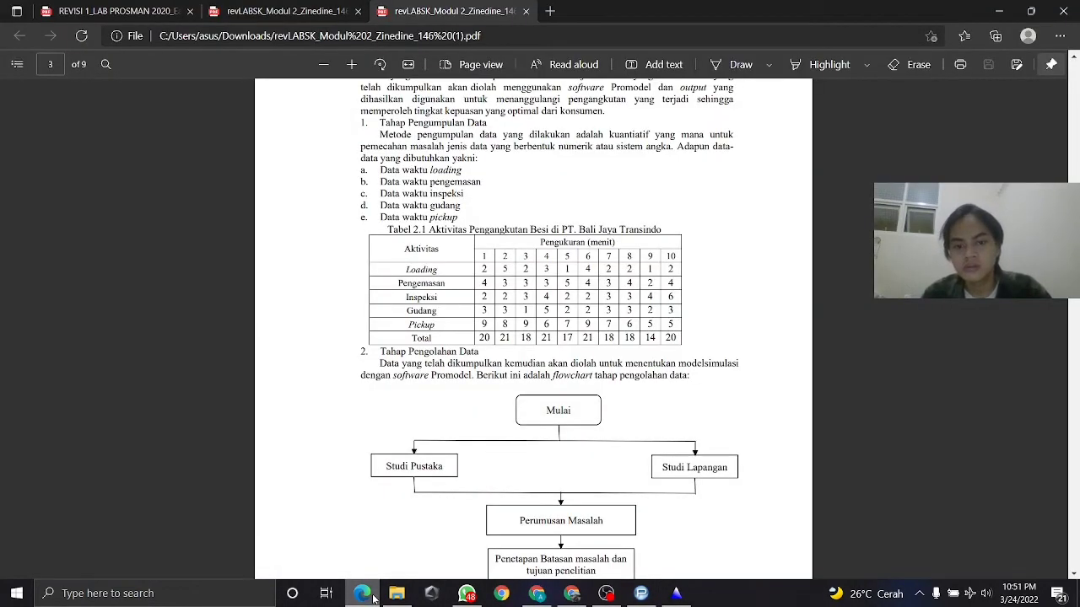
left_click(374, 597)
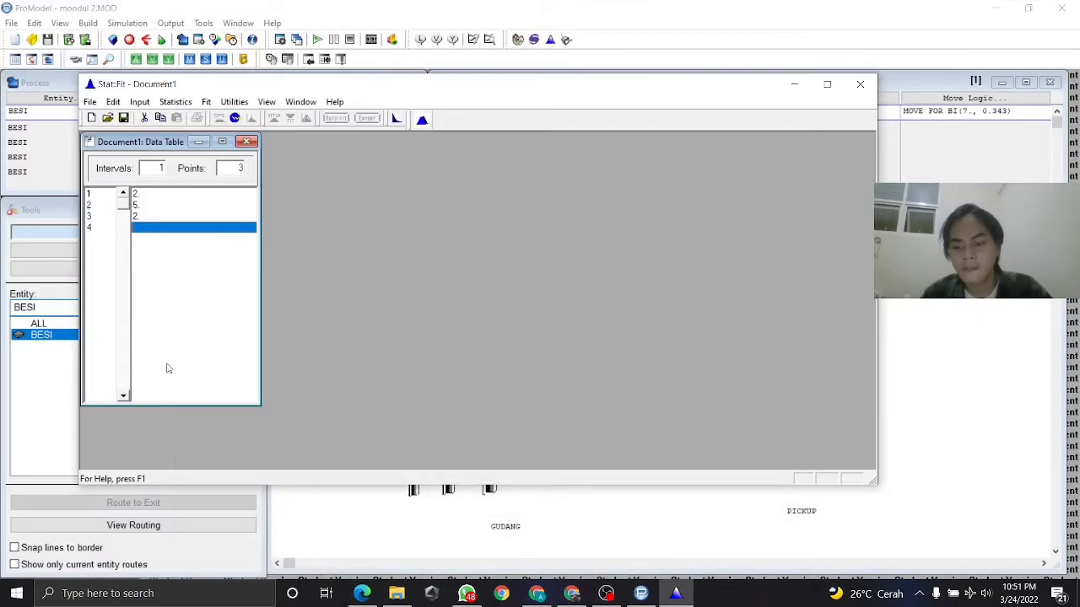
type("3")
key("Return")
type("1")
key("Return")
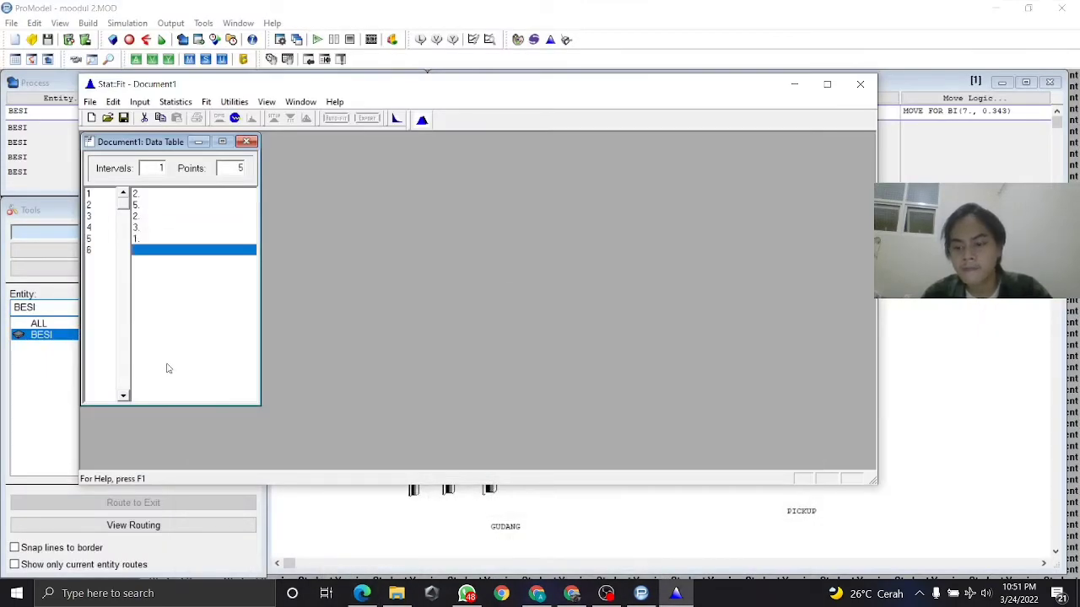
type("4")
key("Return")
type("2")
key("Return")
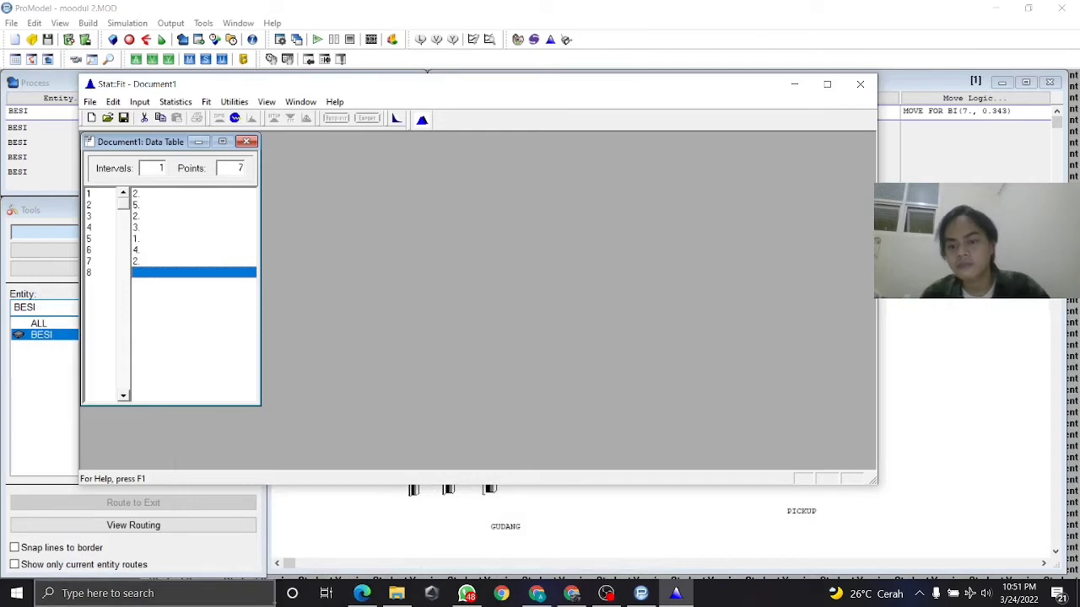
Consult the report's table and complete the Loading data with the last three times, 2, 1 and 2.
left_click(361, 593)
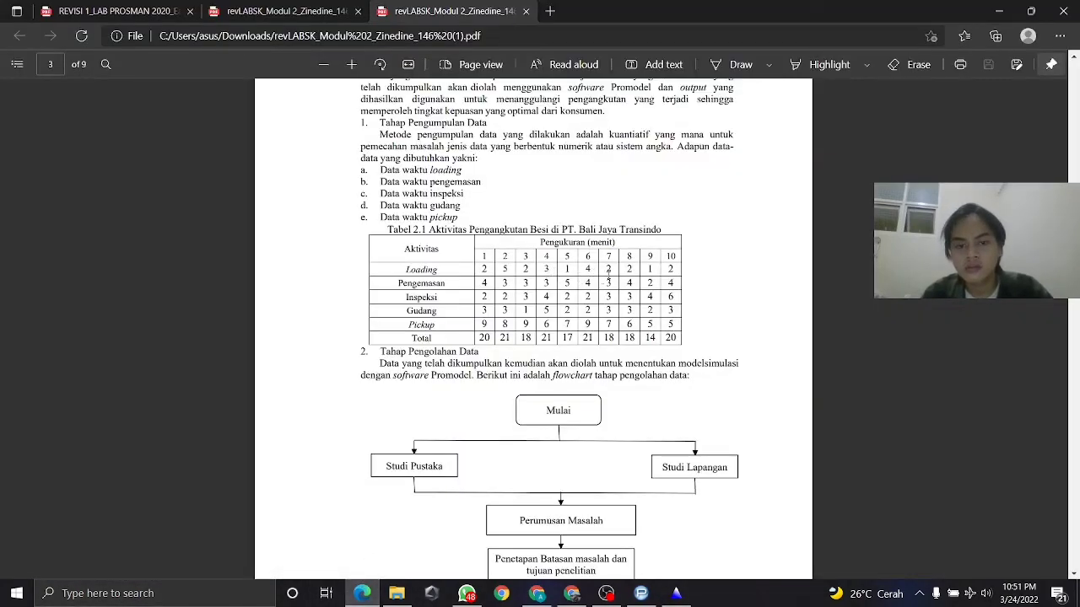
left_click(361, 593)
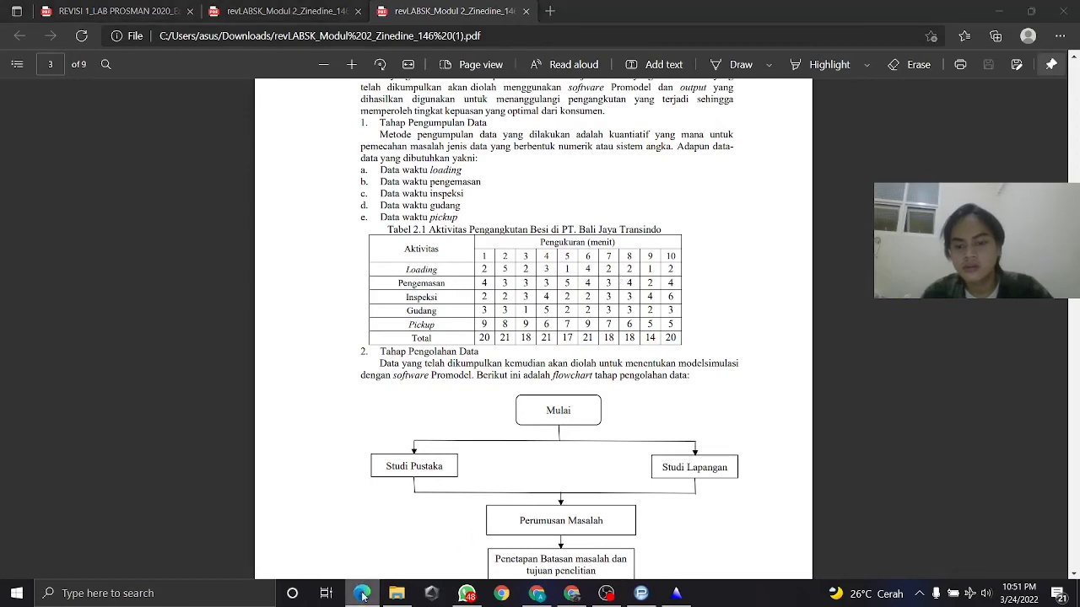
type("2")
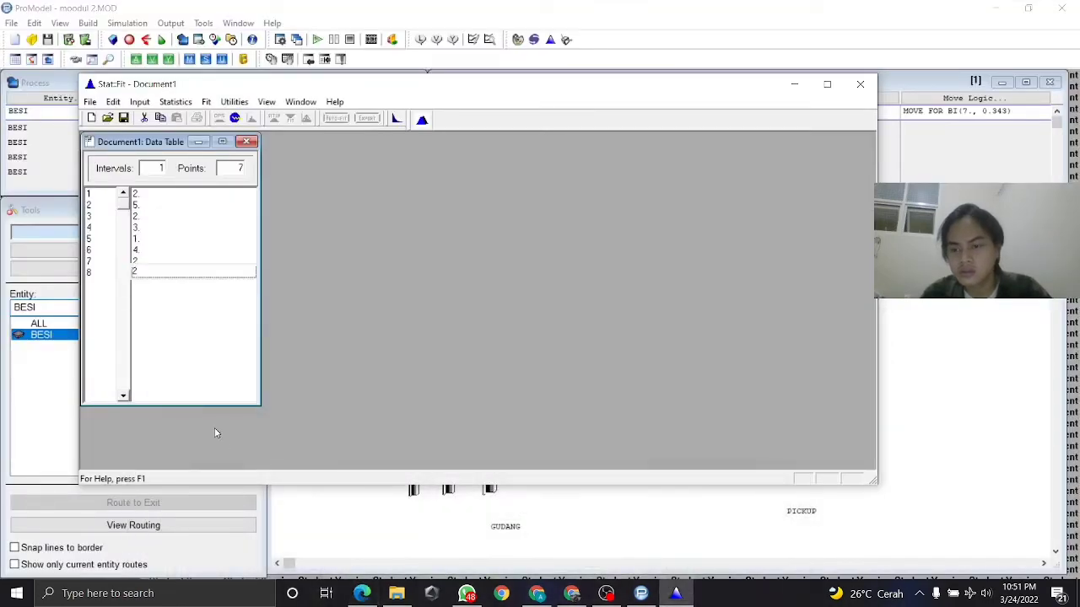
key("Return")
type("1")
key("Return")
type("2")
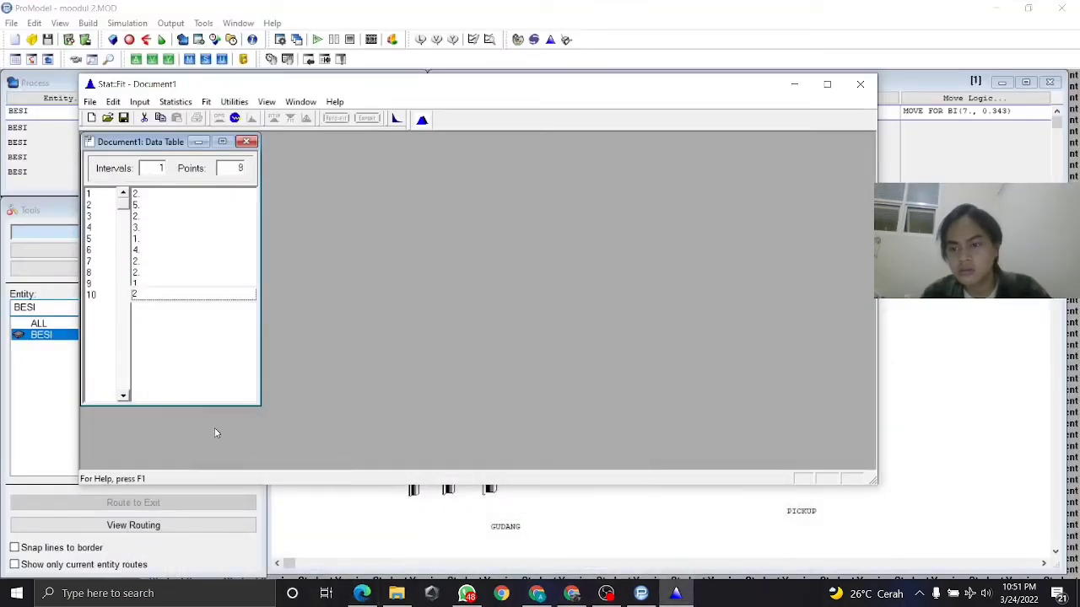
key("Return")
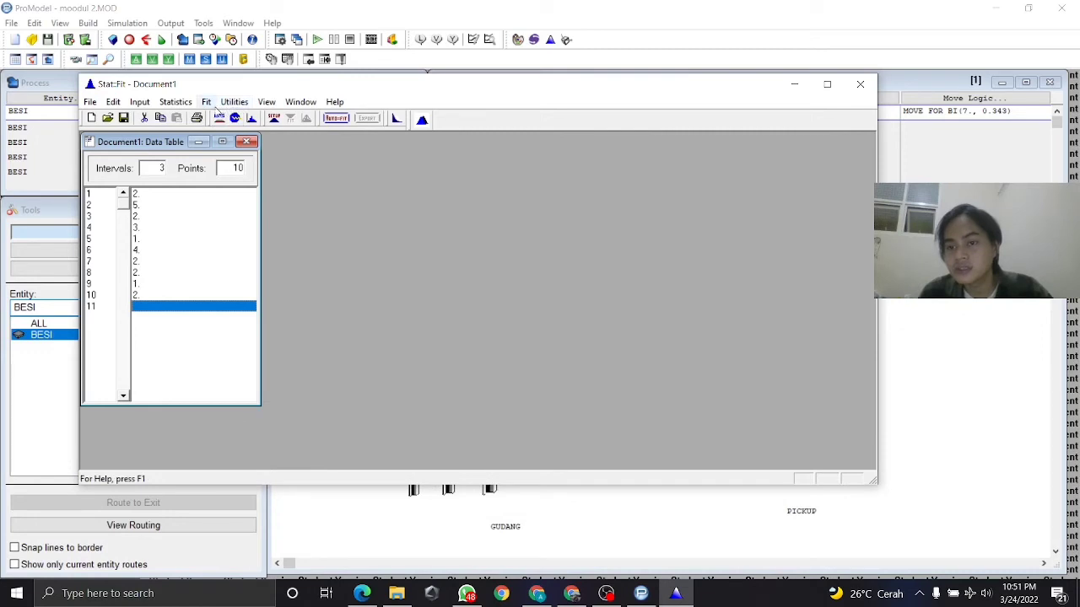
Run Auto::Fit on the Loading times using discrete distributions.
left_click(337, 119)
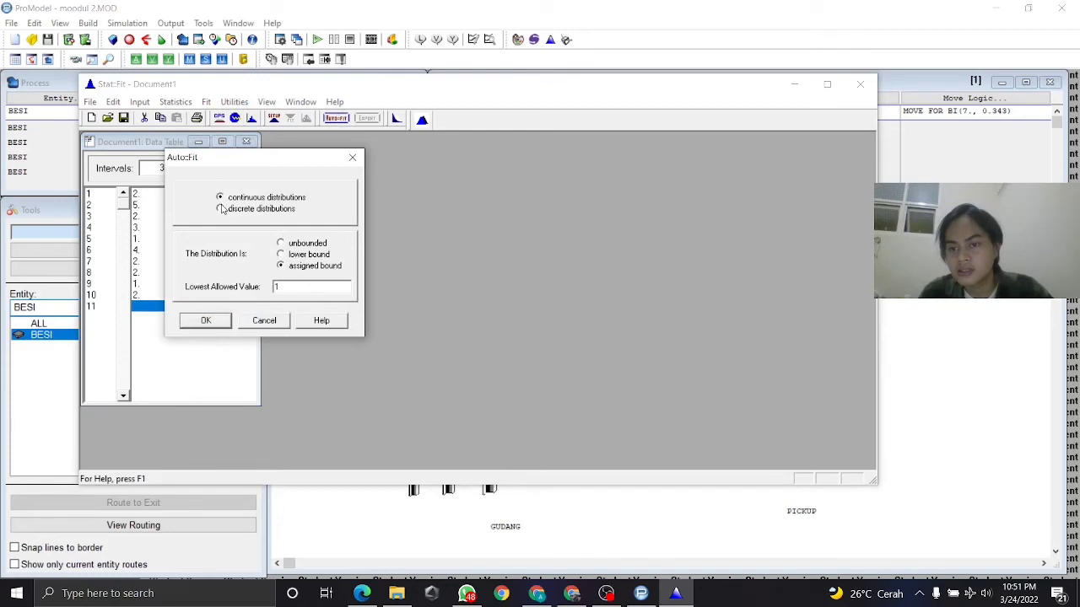
left_click(221, 209)
left_click(221, 197)
left_click(221, 210)
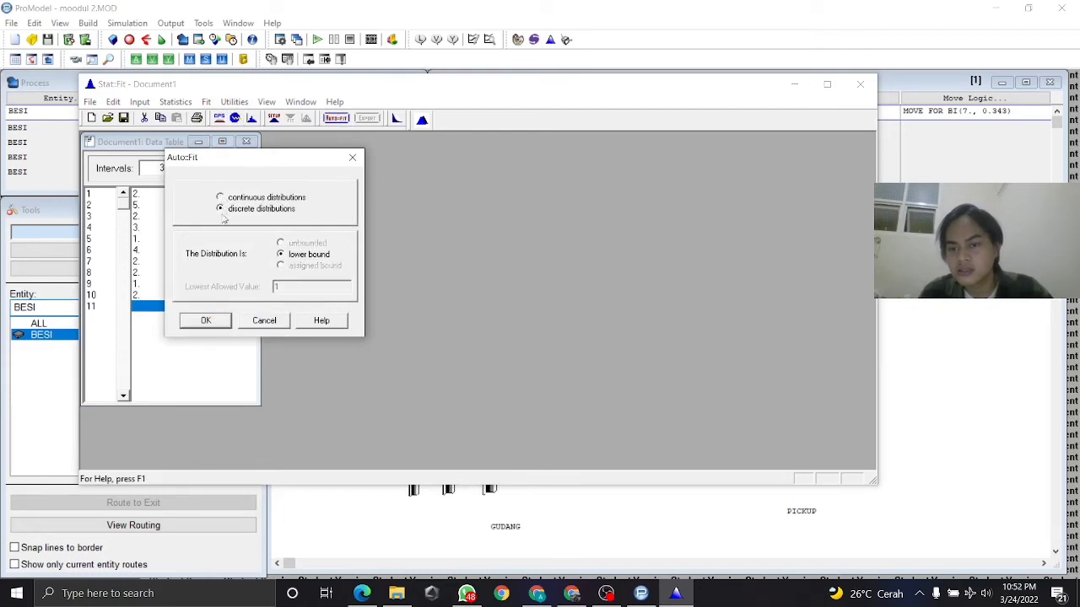
left_click(194, 327)
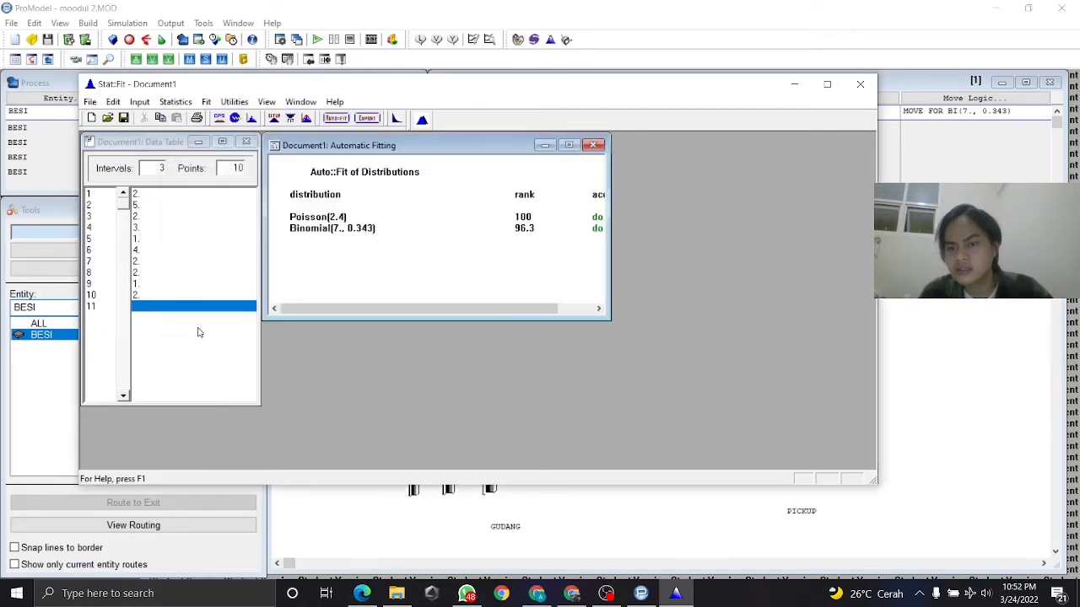
Examine the fitted Poisson and Binomial distributions and their ranks in the automatic fitting results.
left_click_drag(403, 308, 386, 289)
left_click(319, 217)
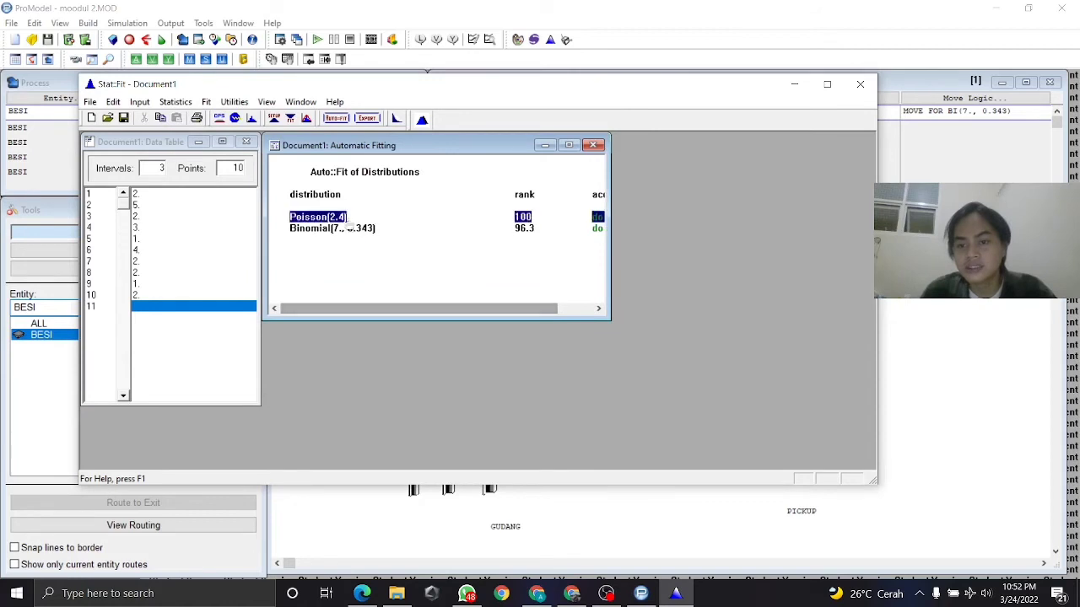
left_click(344, 229)
left_click(366, 287)
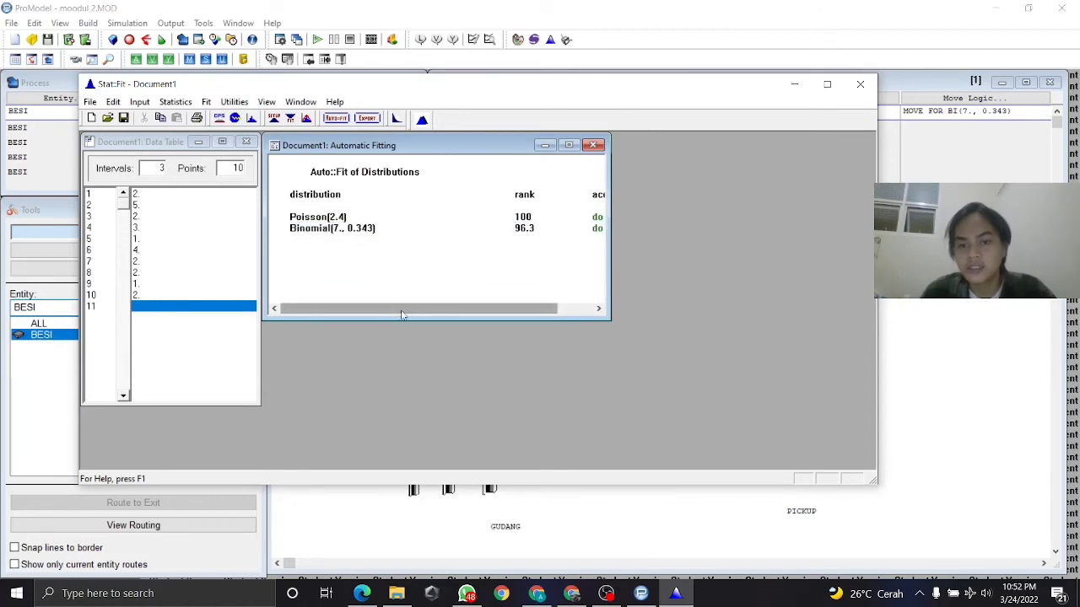
left_click_drag(405, 312, 381, 298)
left_click(320, 217)
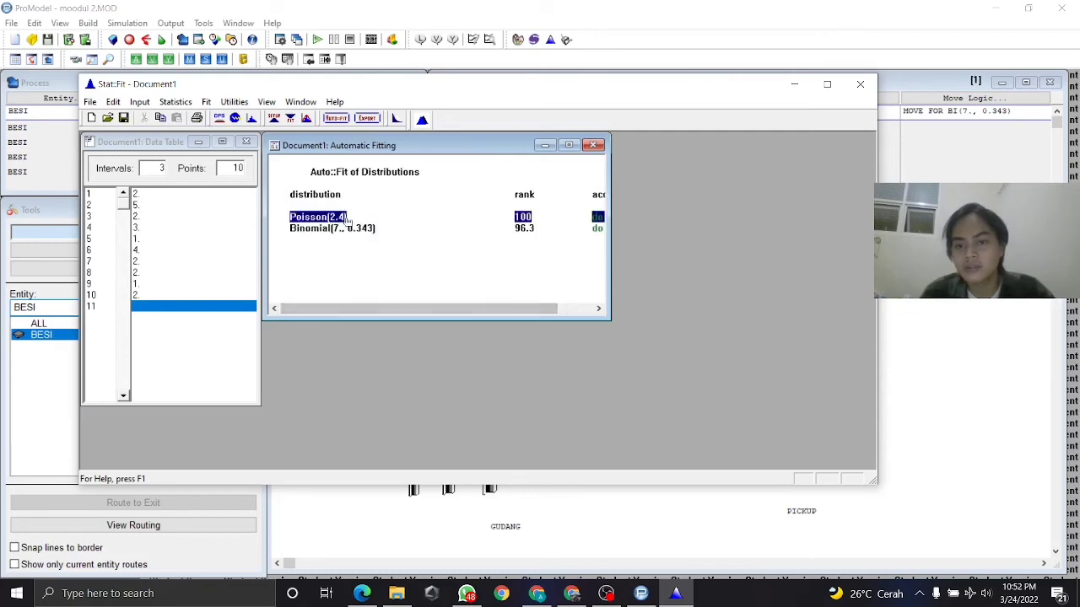
left_click(448, 270)
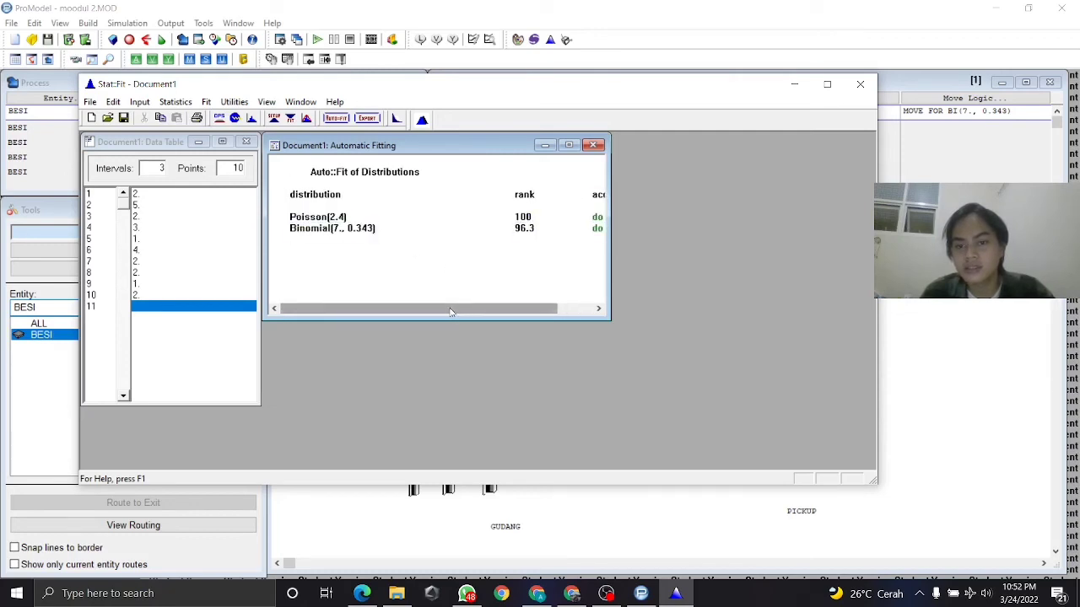
mouse_move(392, 310)
left_mouse_down()
mouse_move(450, 310)
mouse_move(392, 309)
left_mouse_up()
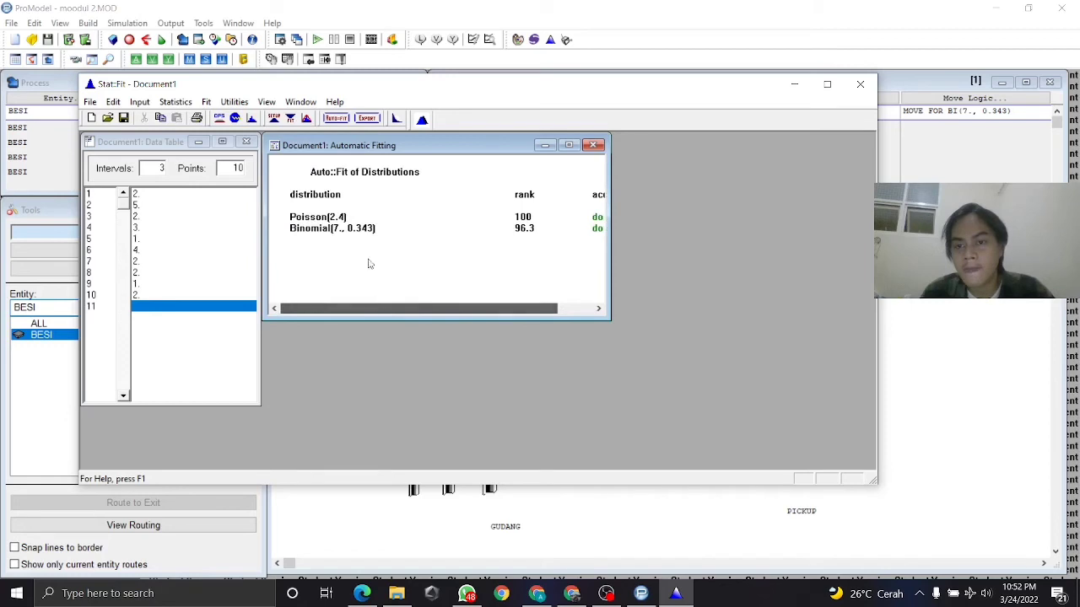
Export the fitted Poisson distribution to the clipboard in ProModel format with precision 3.
left_click(368, 119)
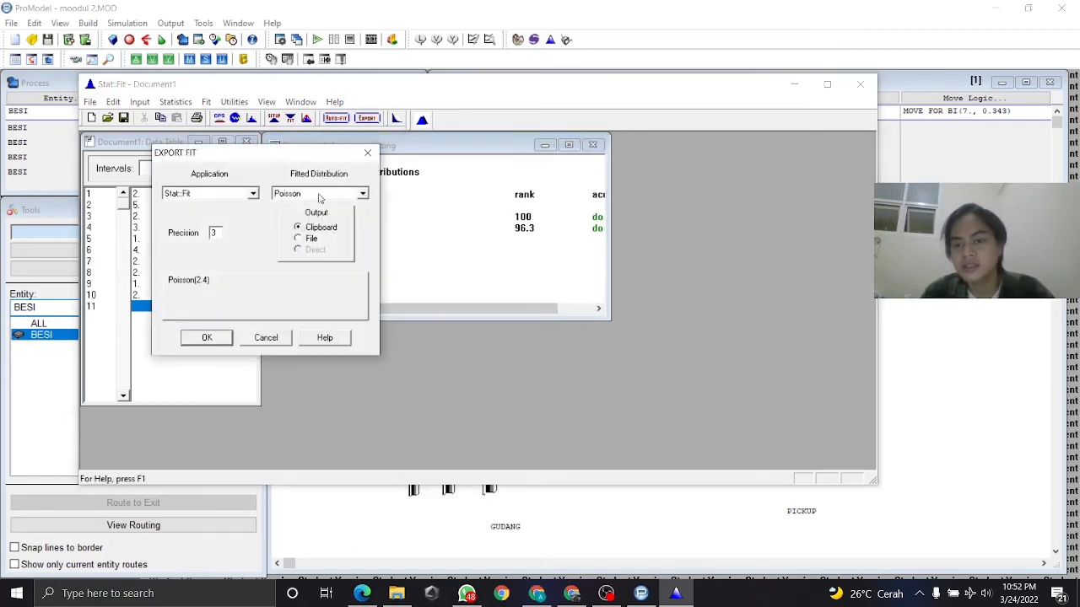
left_click(254, 193)
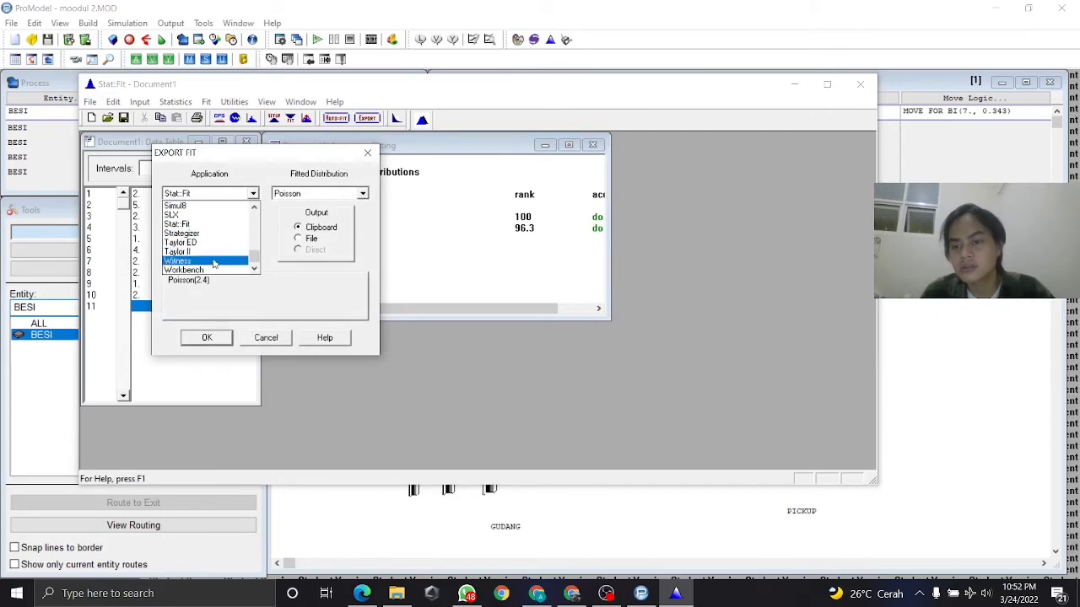
scroll(216, 258, "up", 5)
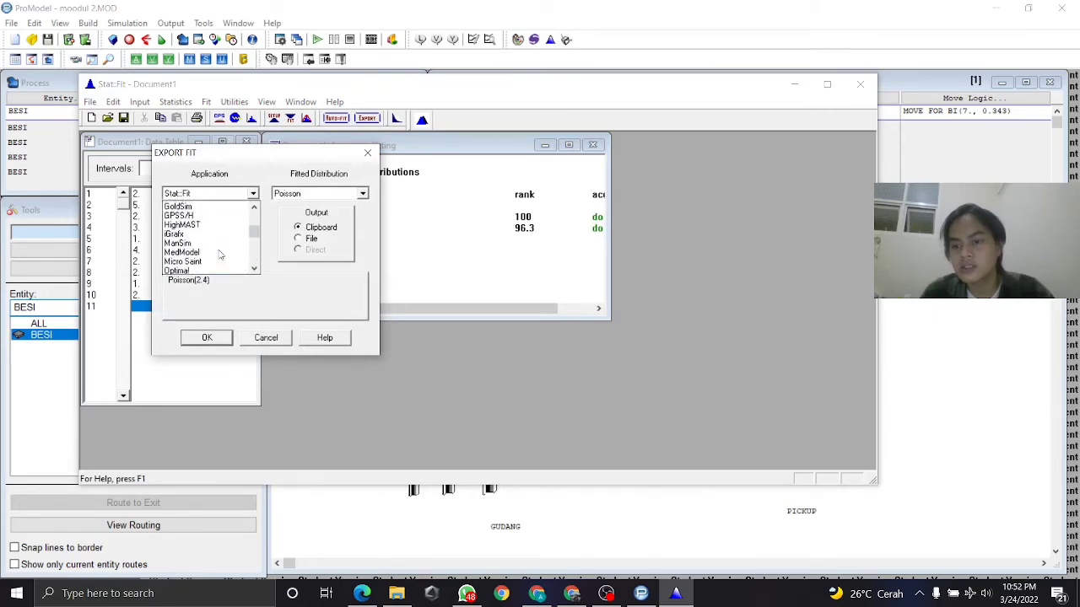
scroll(219, 255, "down", 3)
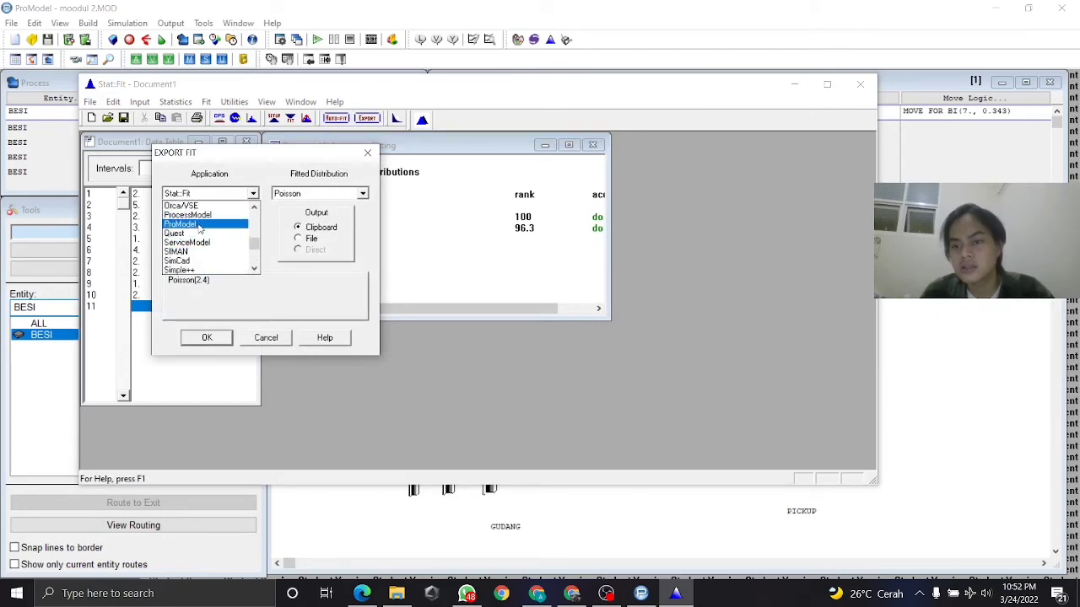
left_click(201, 226)
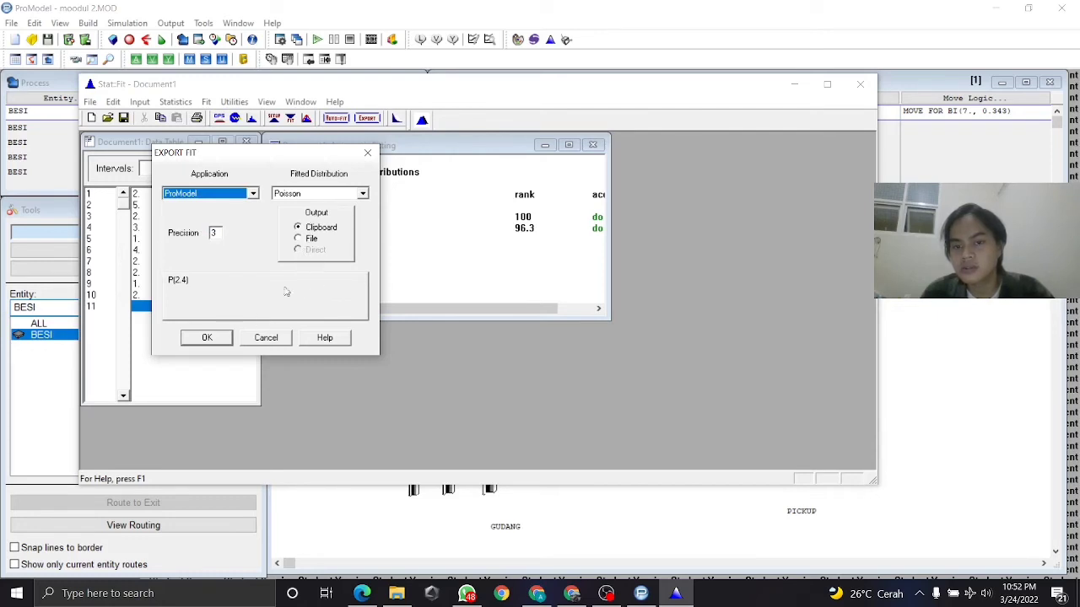
left_click(217, 340)
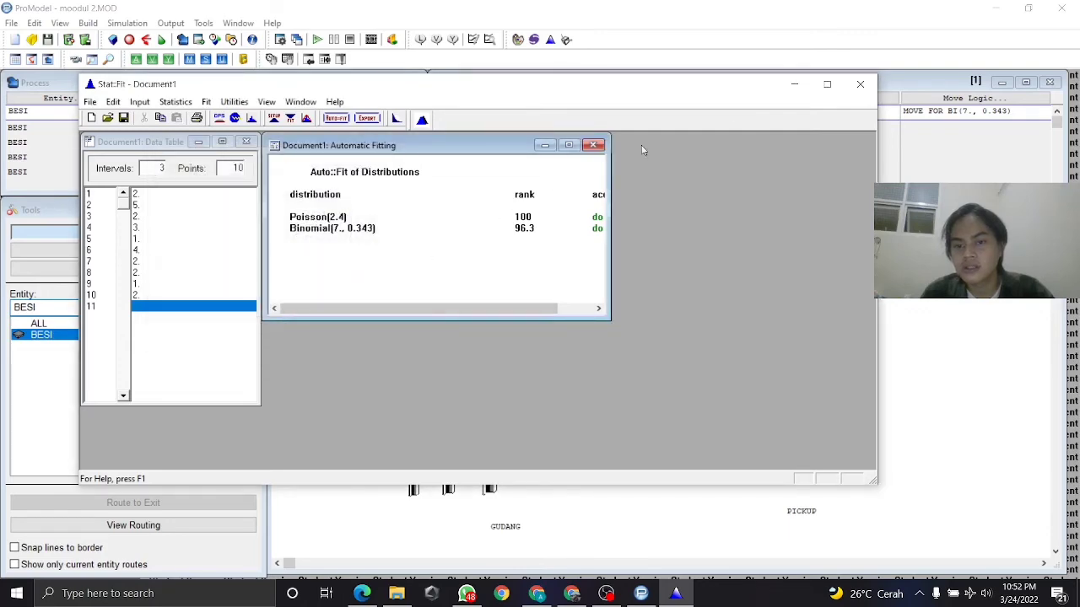
Try building a MOVE FOR statement with the fitted time P(2.4) in the move logic of the LOADING to PENGEMASAN routing.
left_click(794, 84)
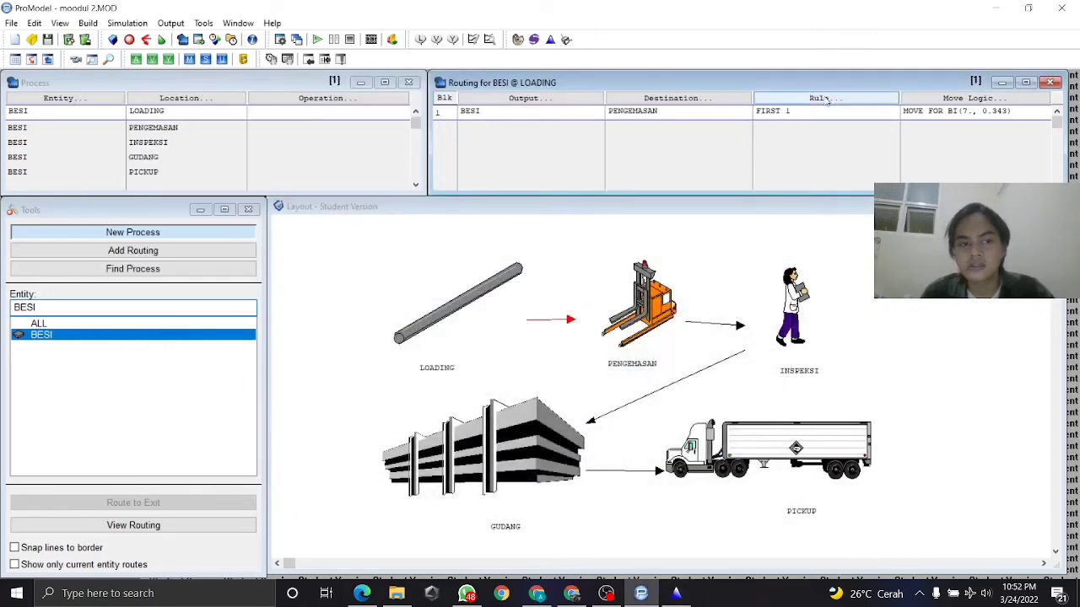
left_click(949, 101)
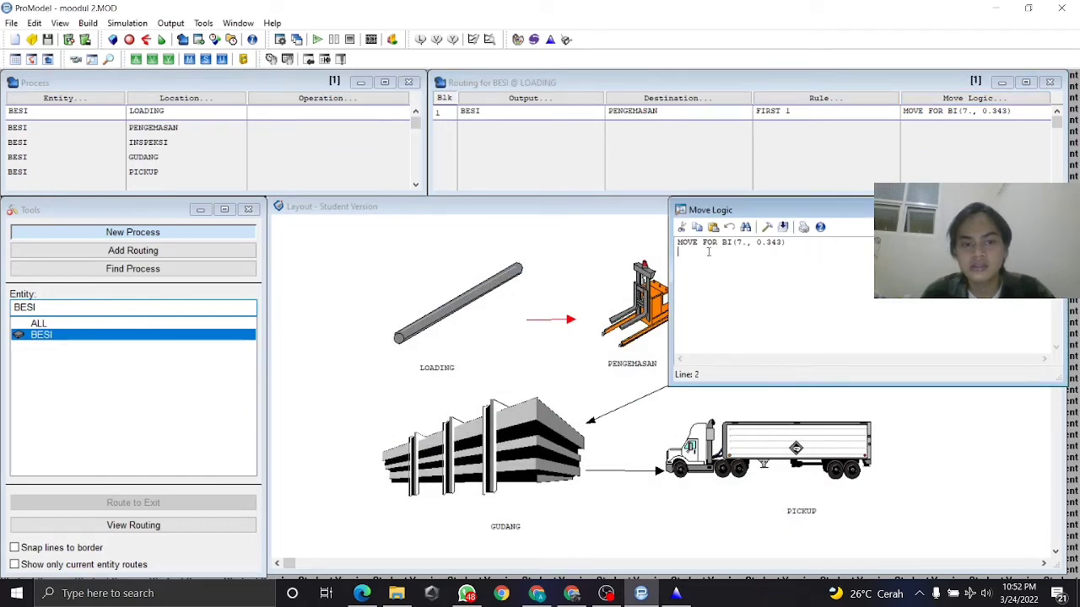
left_click(768, 229)
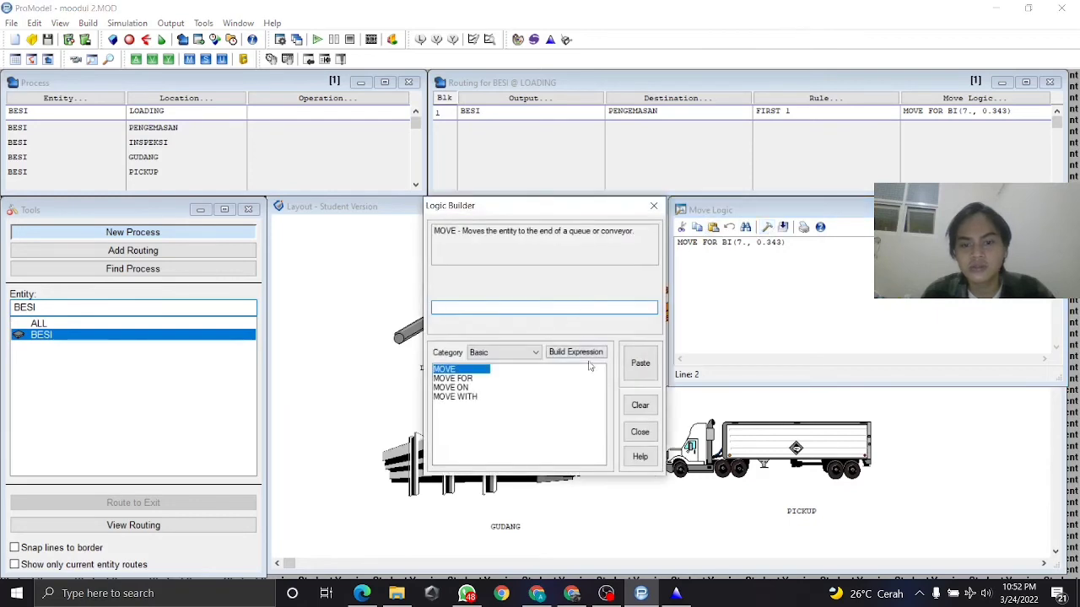
left_click(481, 379)
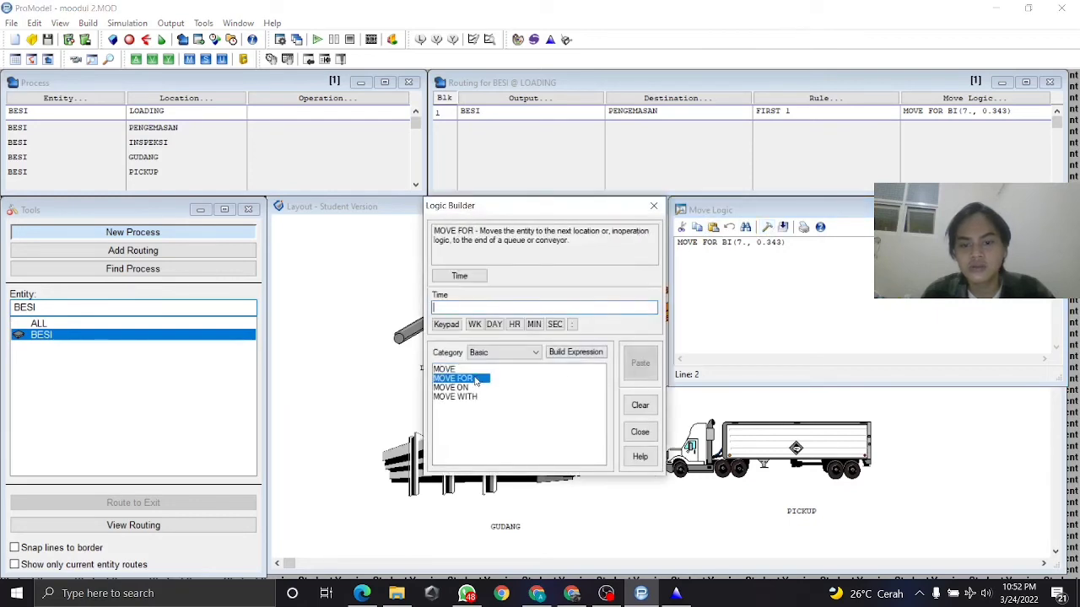
left_click(500, 309)
type("P(2.4)")
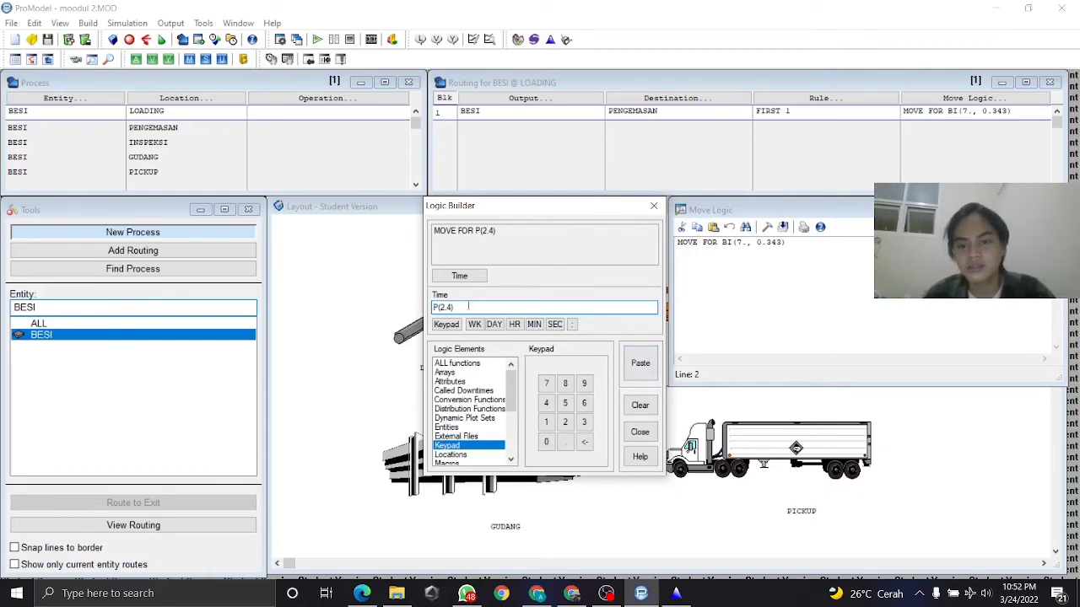
left_click_drag(466, 307, 433, 307)
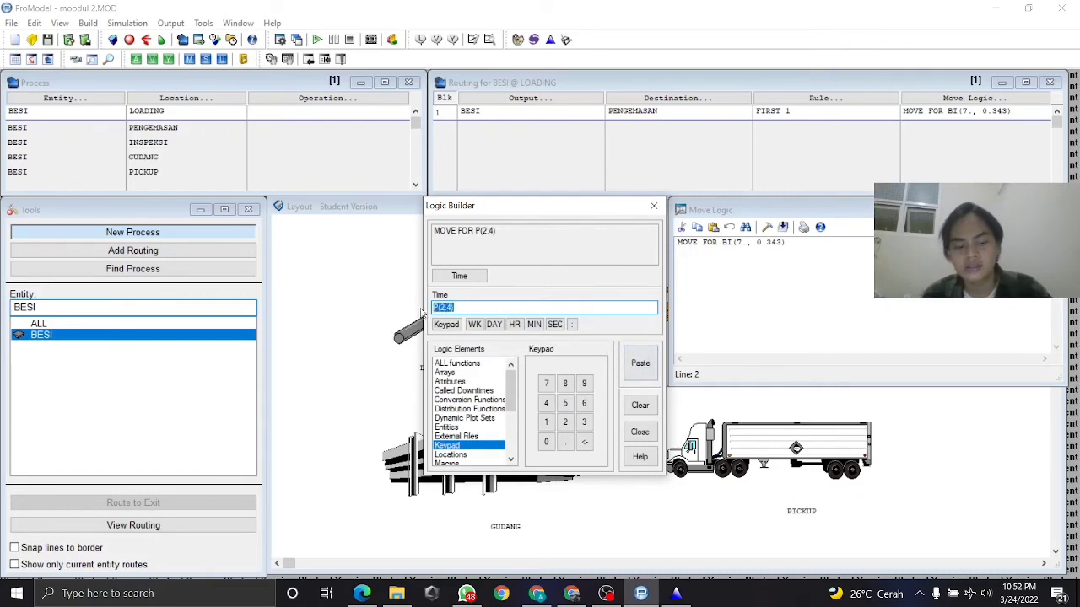
key("ctrl+x")
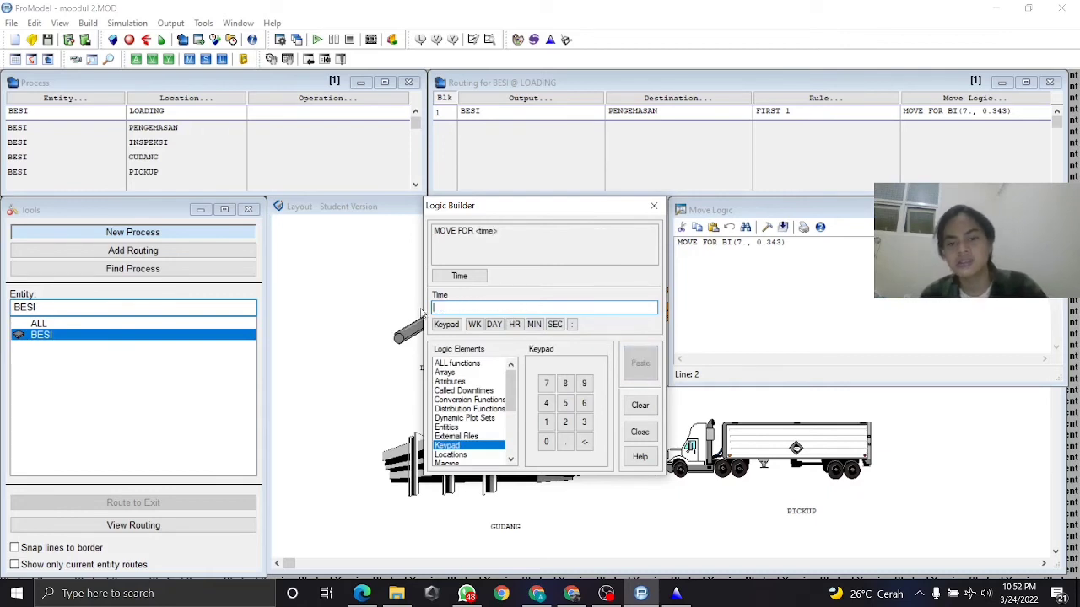
left_click(653, 205)
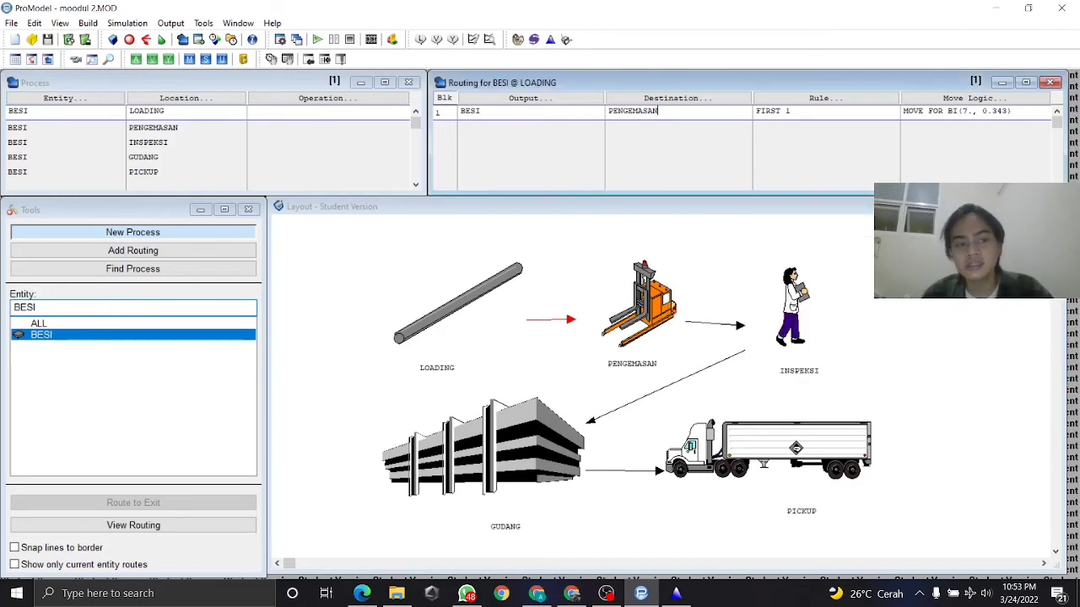
Open the move logic of the PENGEMASAN to INSPEKSI routing and launch Stat::Fit for a new data set.
left_click(140, 127)
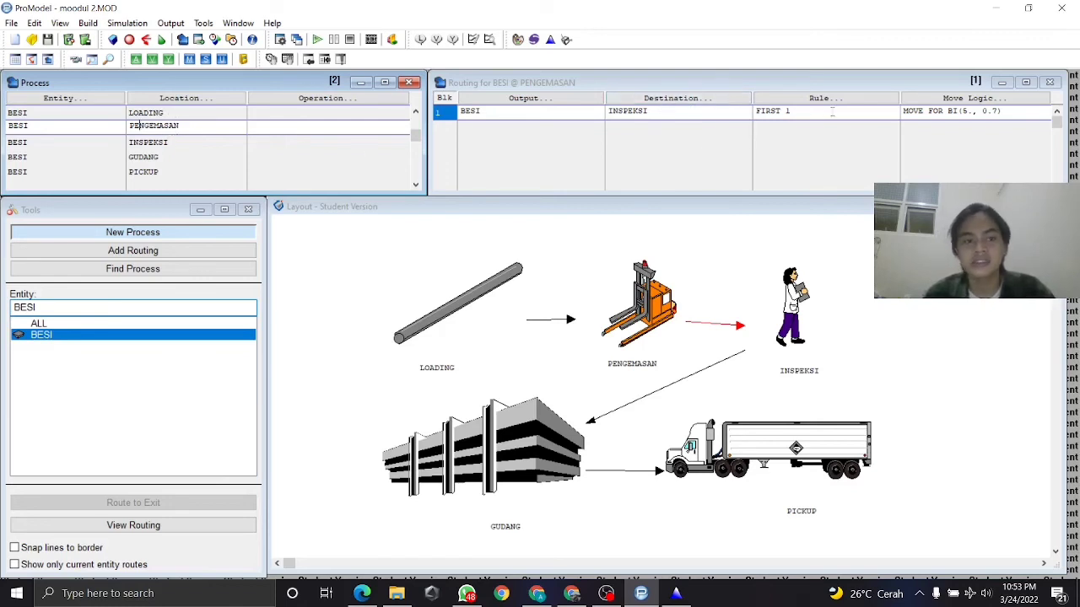
left_click(956, 101)
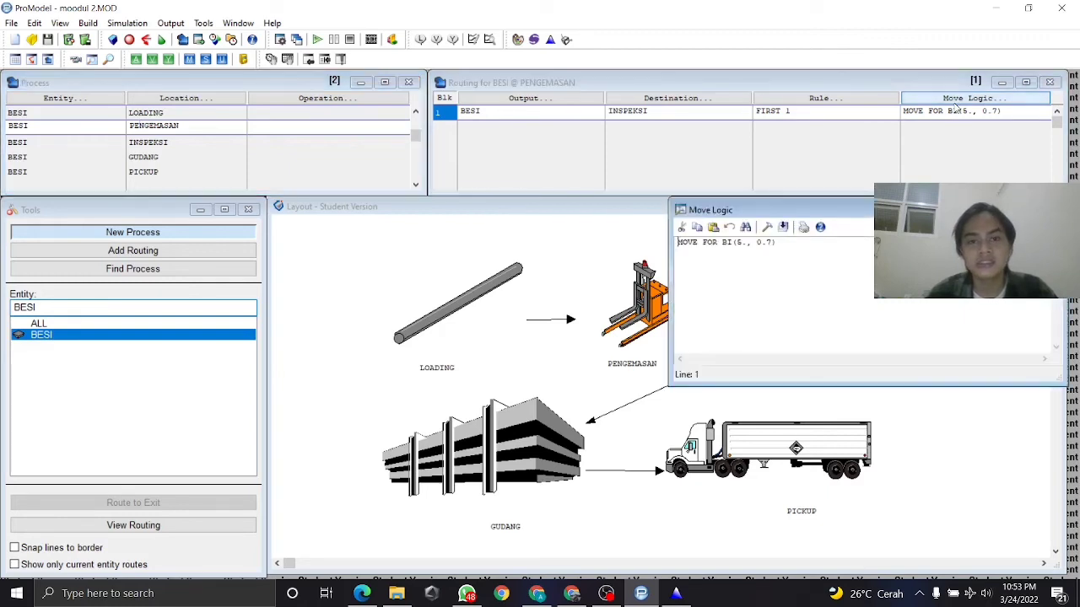
left_click(551, 39)
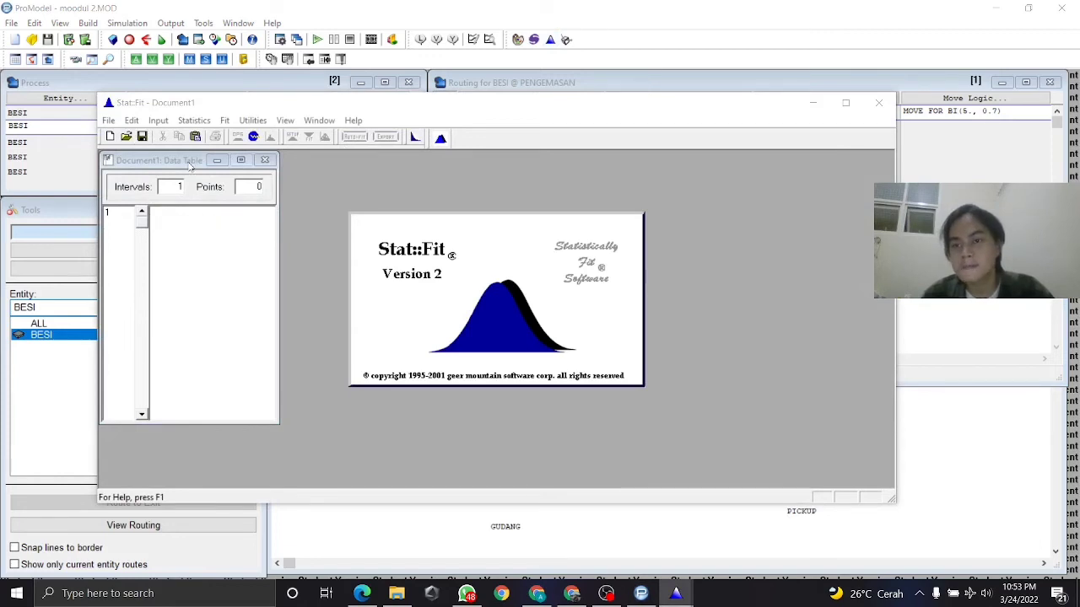
Consult the report's activity table and enter the first three Pengemasan times, 4, 3 and 3, in the Stat::Fit data table.
left_click(191, 217)
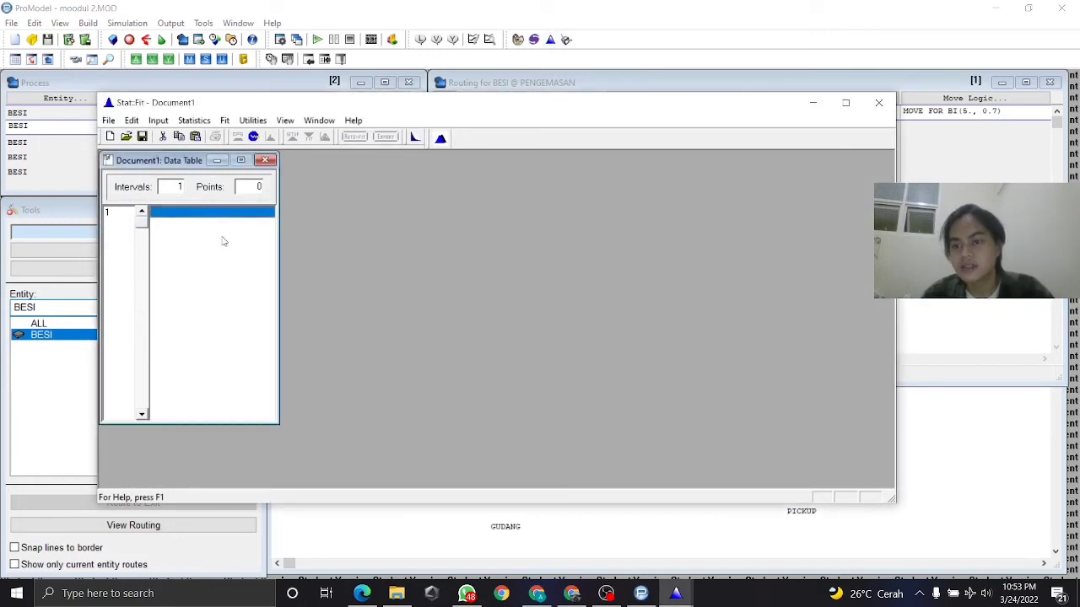
left_click(364, 595)
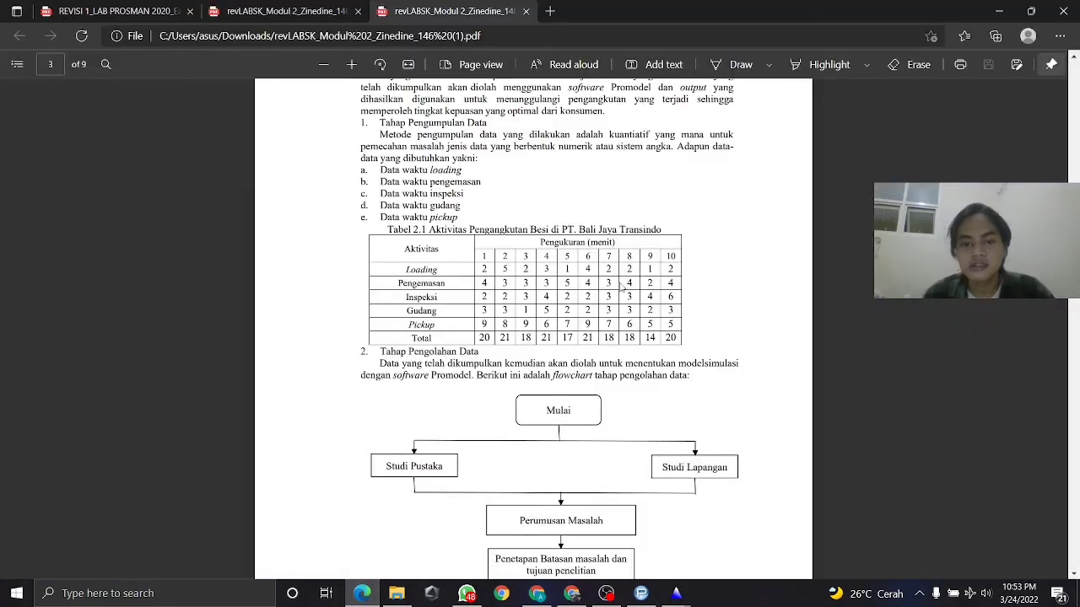
left_click(1011, 6)
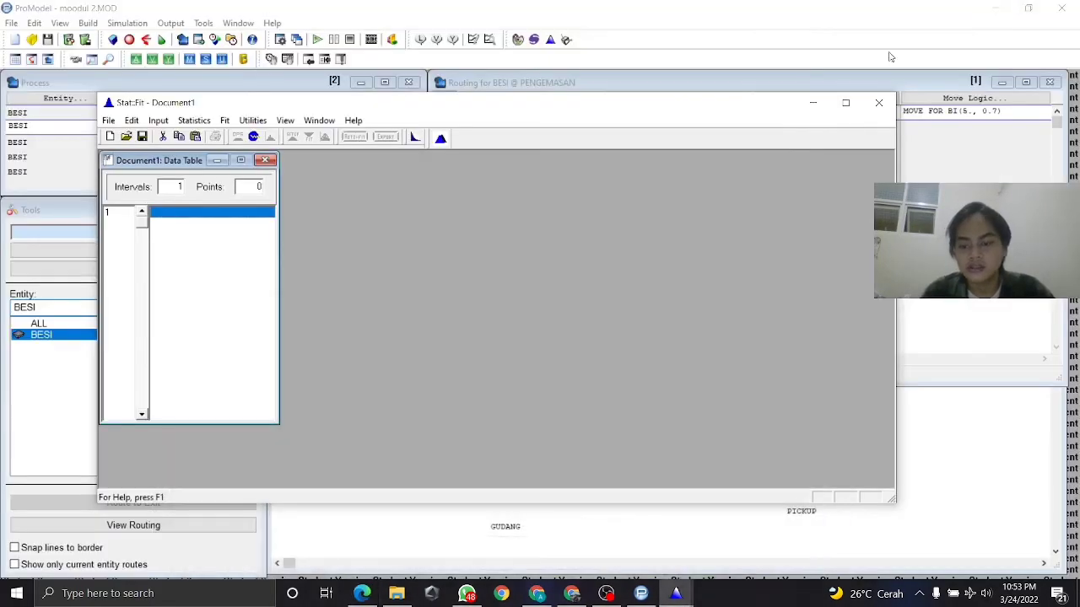
type("4")
key("Return")
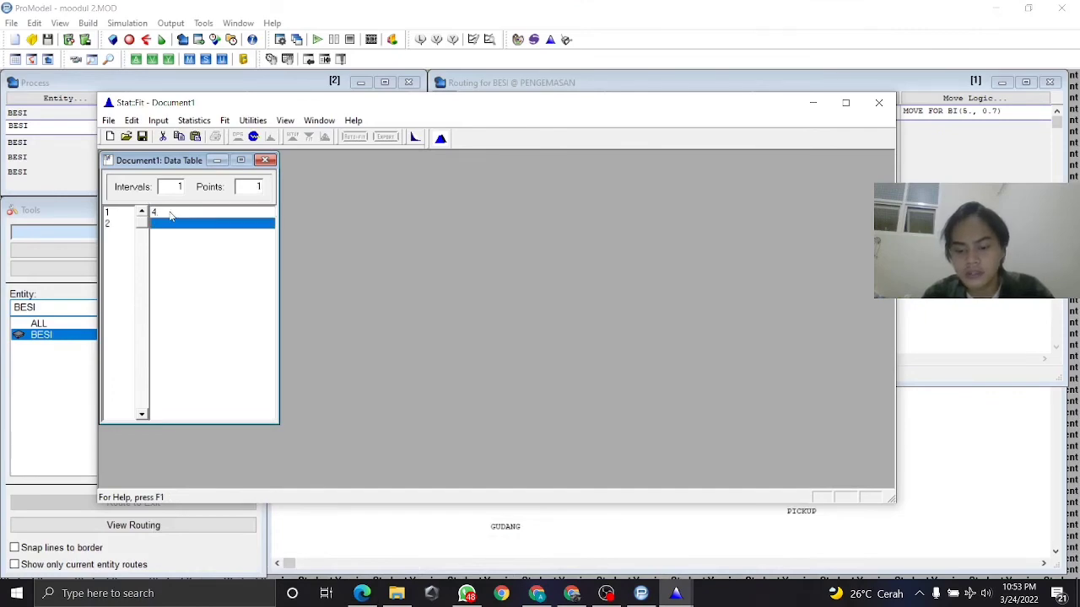
type("3")
key("Return")
type("3")
key("Return")
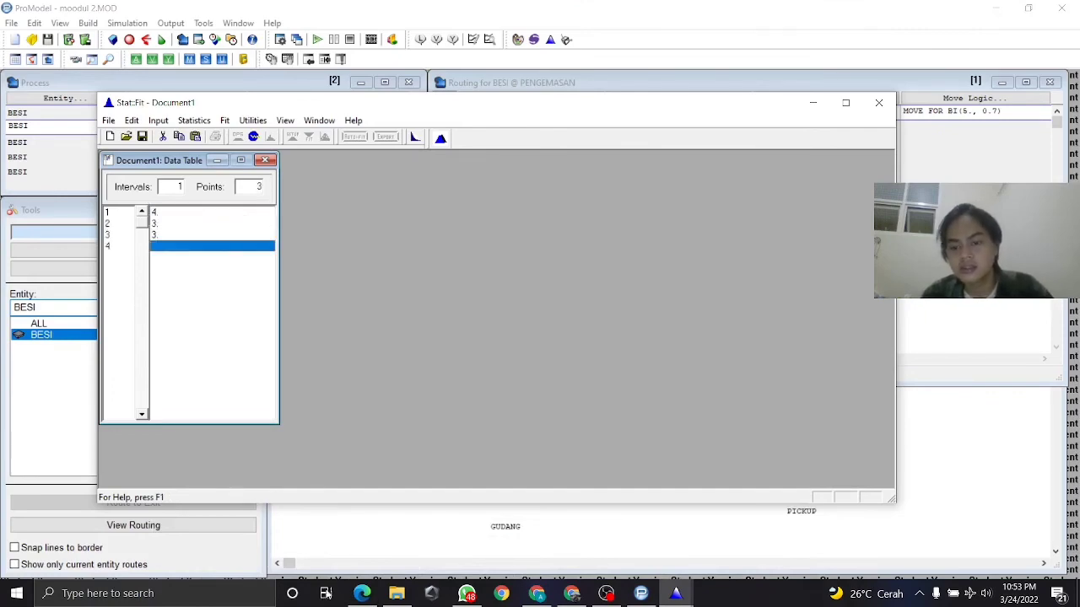
Check the report's table again and add the fourth to seventh Pengemasan times, 3, 5, 4 and 3.
left_click(363, 594)
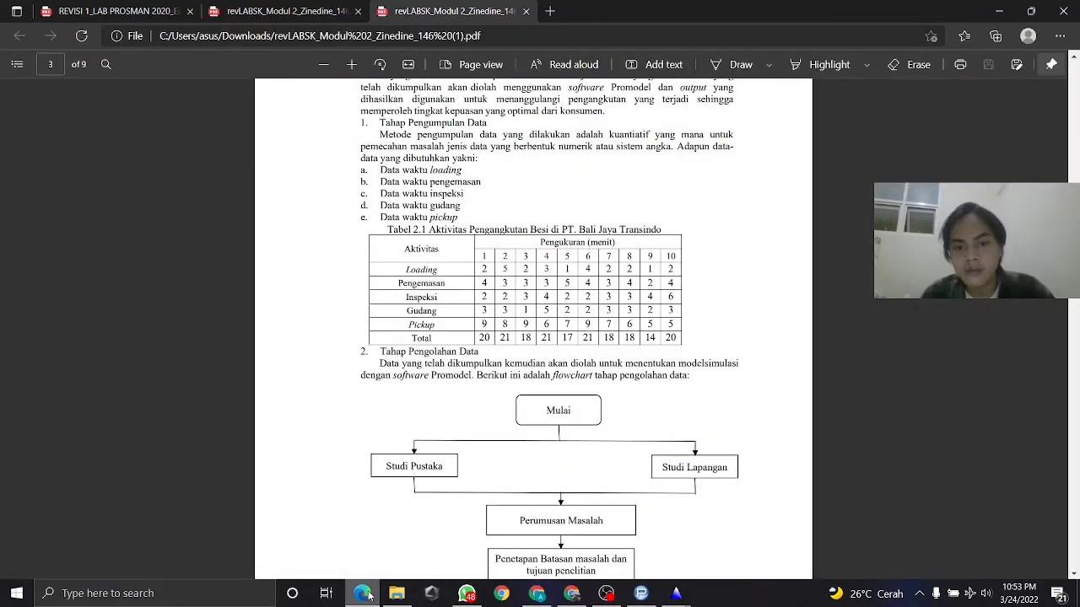
left_click(367, 595)
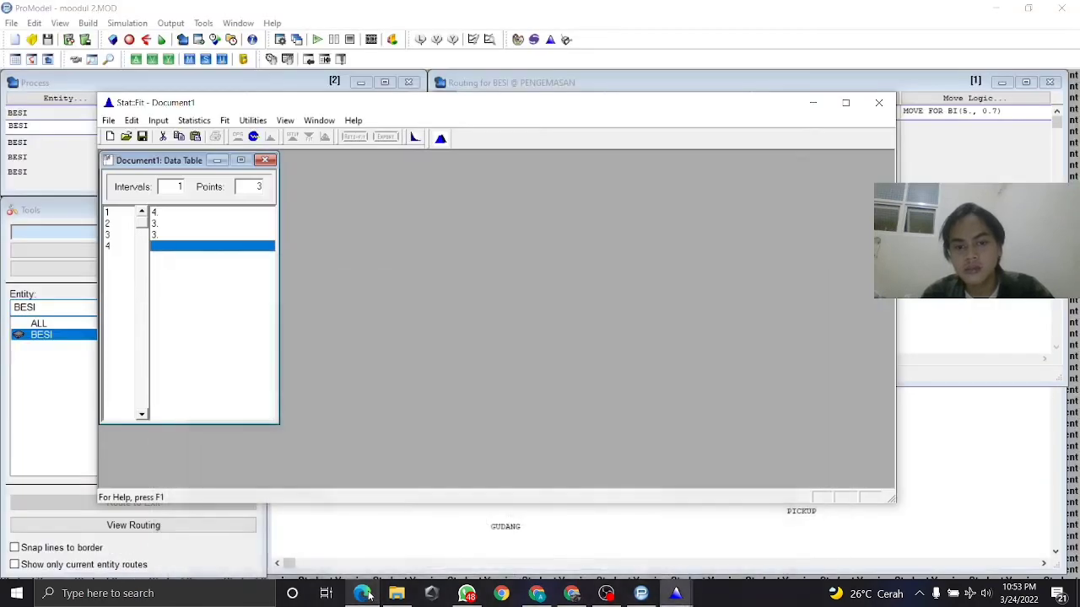
type("3")
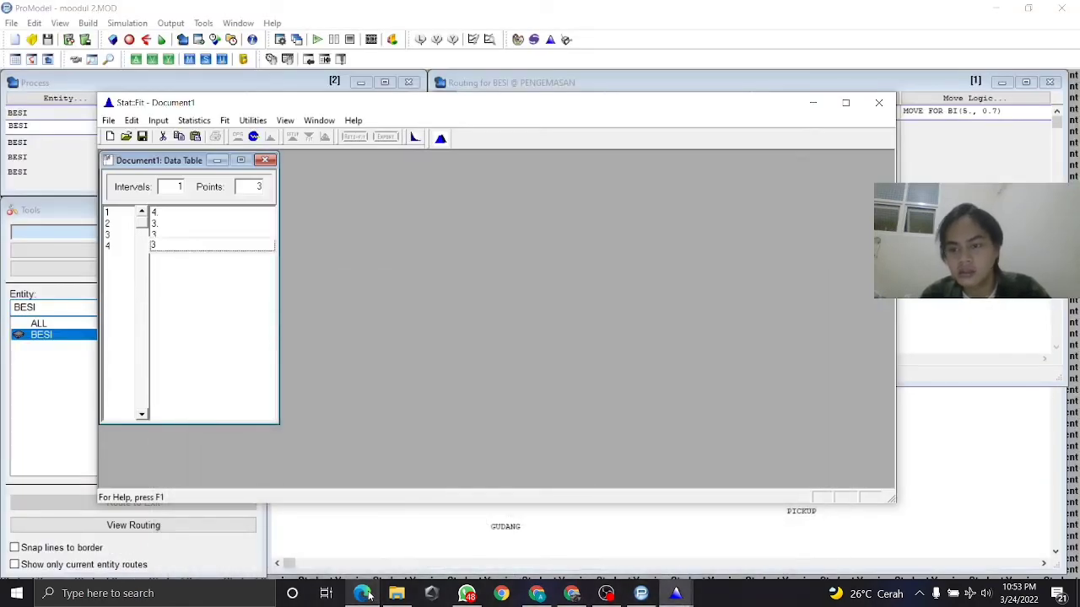
key("Return")
type("5")
key("Return")
type("4")
key("Return")
type("3")
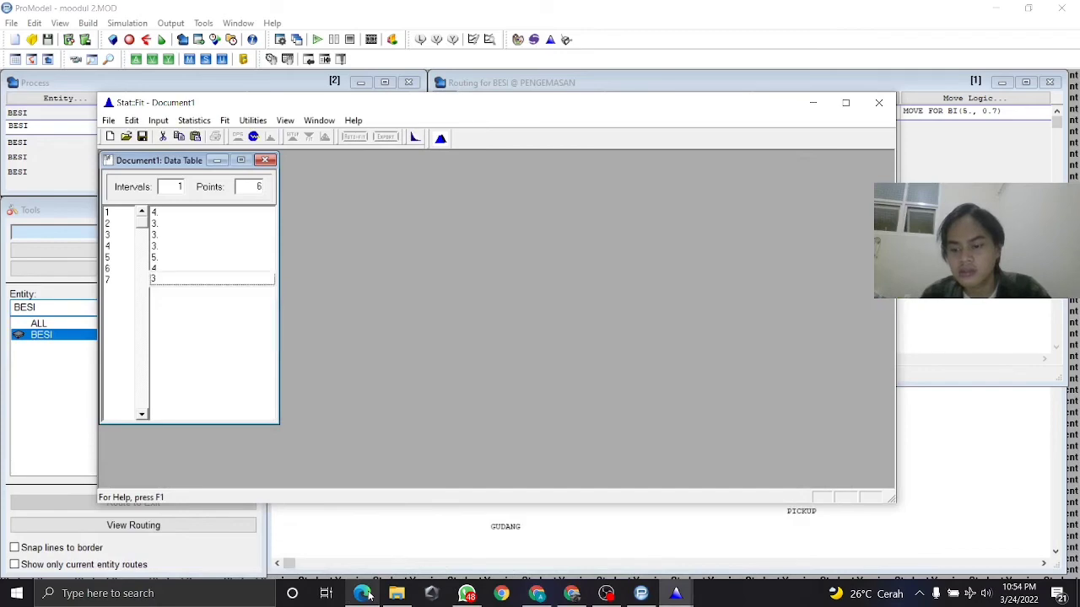
key("Return")
Consult the report's table and complete the Pengemasan data with the last three times, 4, 2 and 4.
left_click(361, 592)
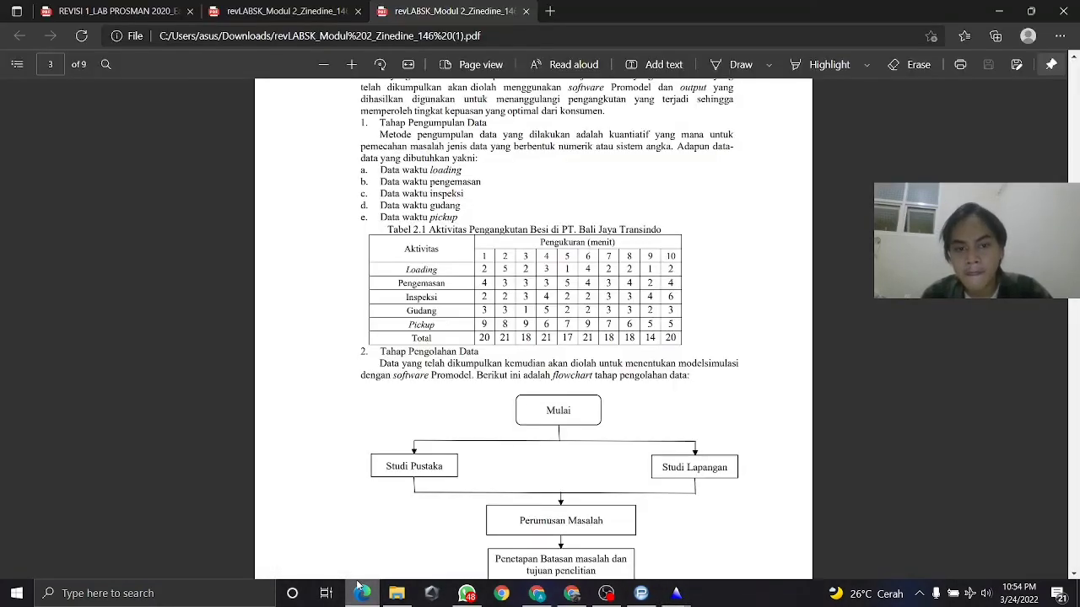
left_click(361, 592)
type("4")
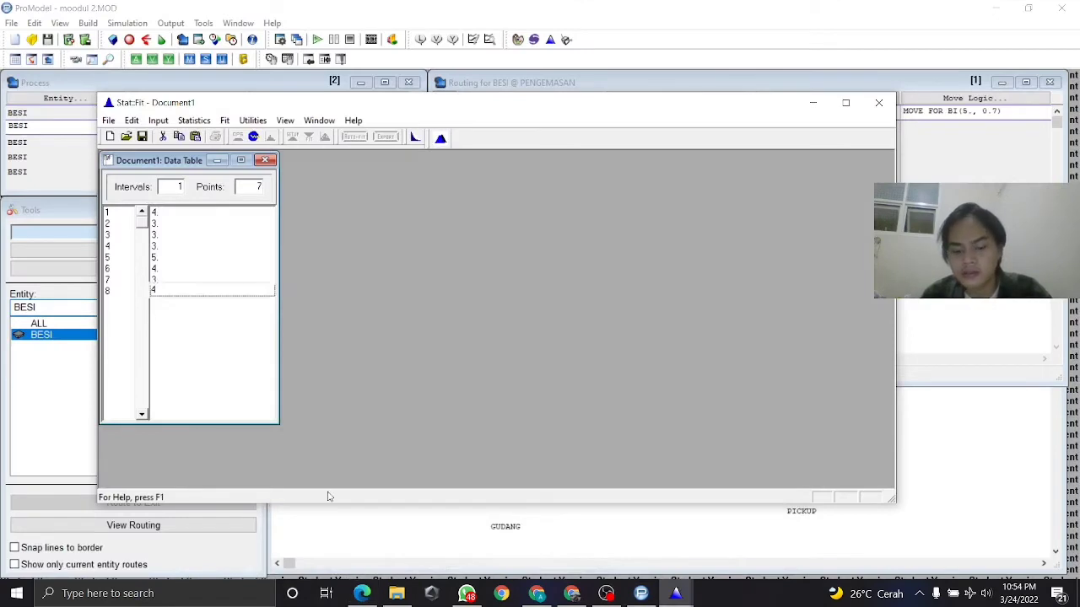
key("Return")
type("2")
key("Return")
key("Return")
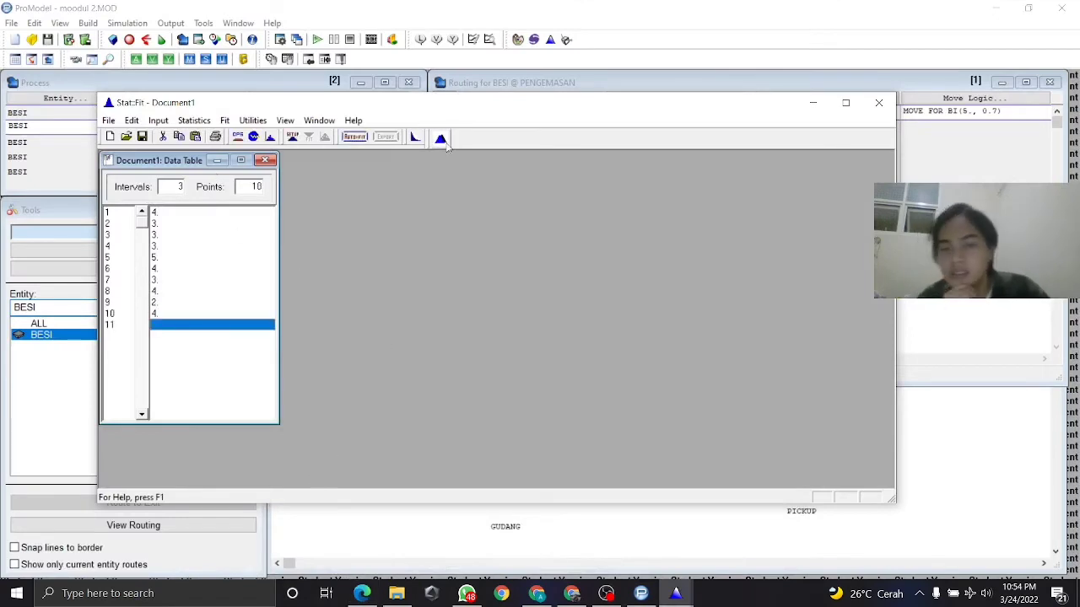
Run Auto::Fit on the Pengemasan times using discrete distributions.
left_click(356, 140)
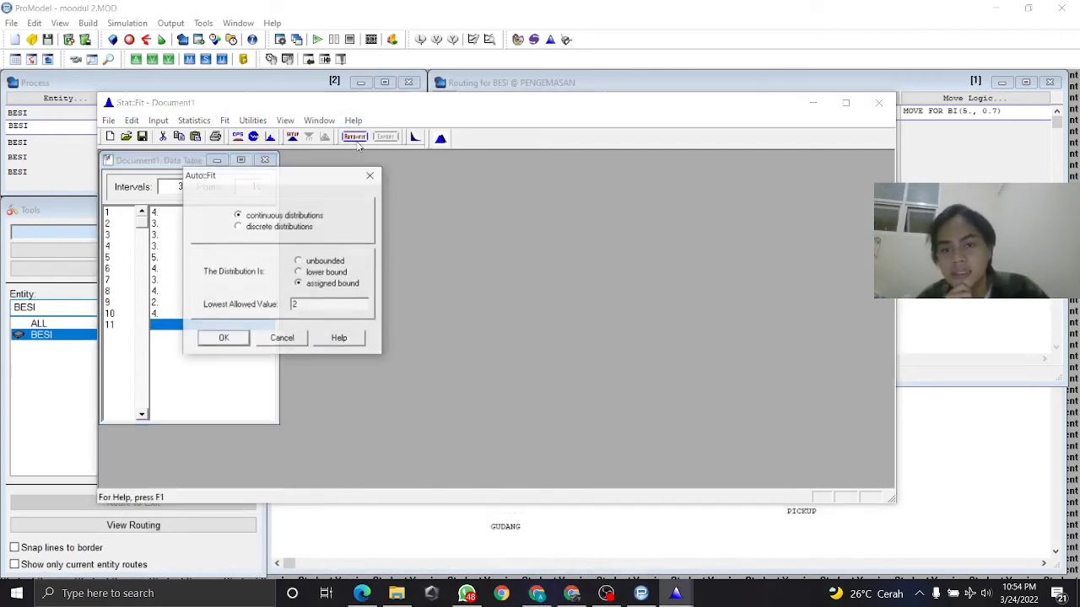
left_click(238, 227)
left_click(223, 340)
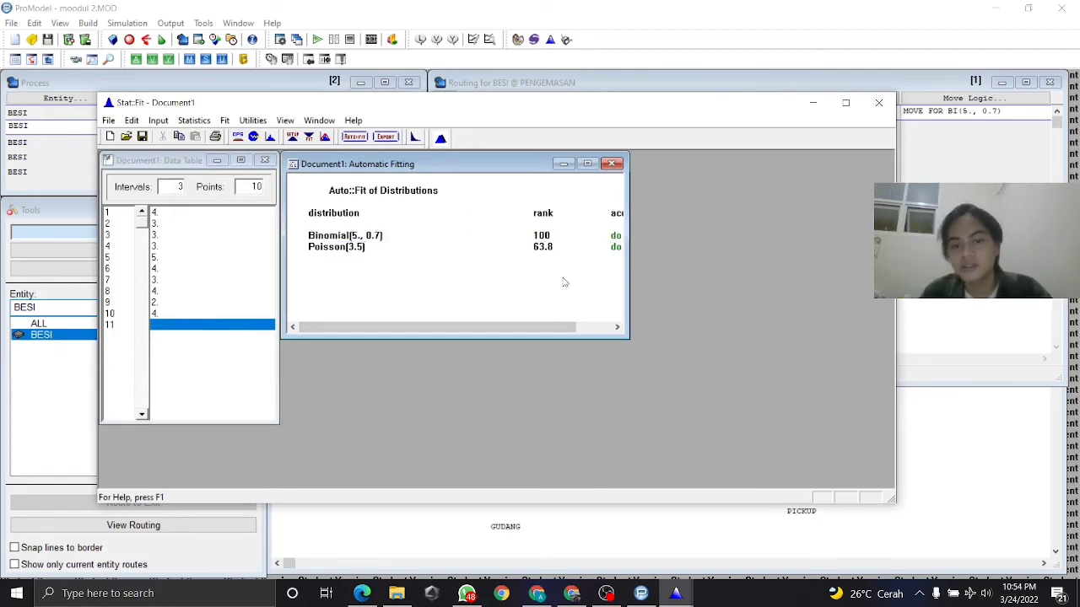
left_click_drag(489, 328, 445, 331)
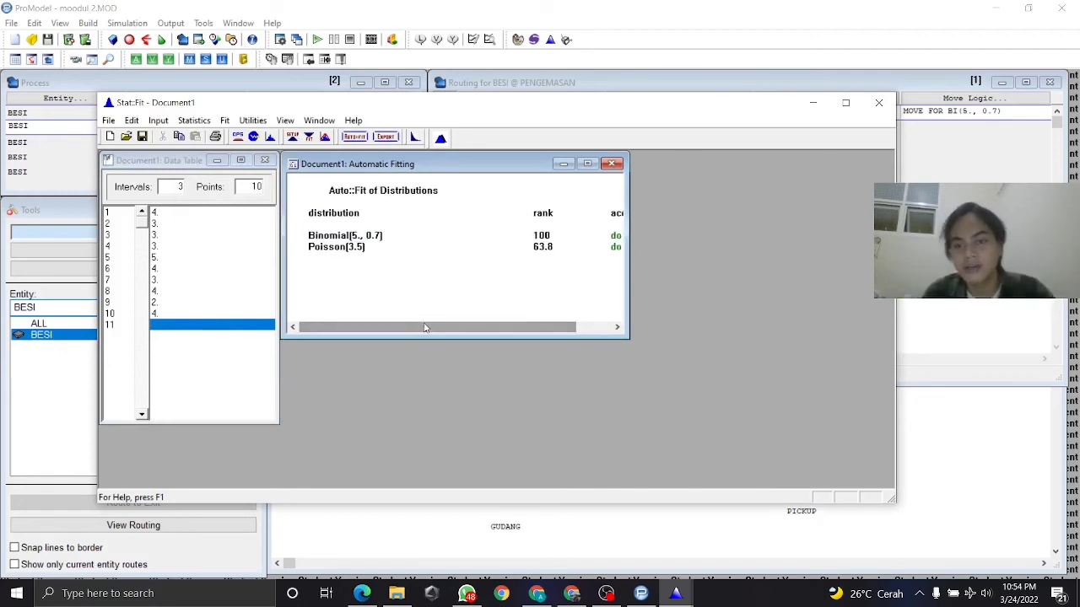
Export the fitted Binomial distribution to the clipboard in ProModel format with precision 3.
left_click(386, 138)
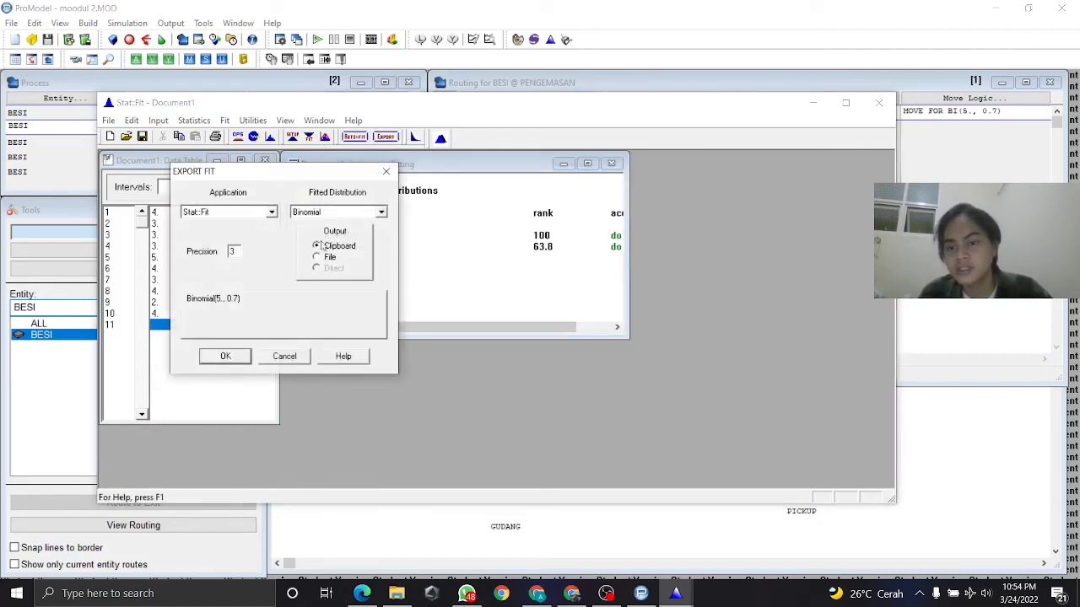
left_click(270, 212)
scroll(234, 257, "up", 3)
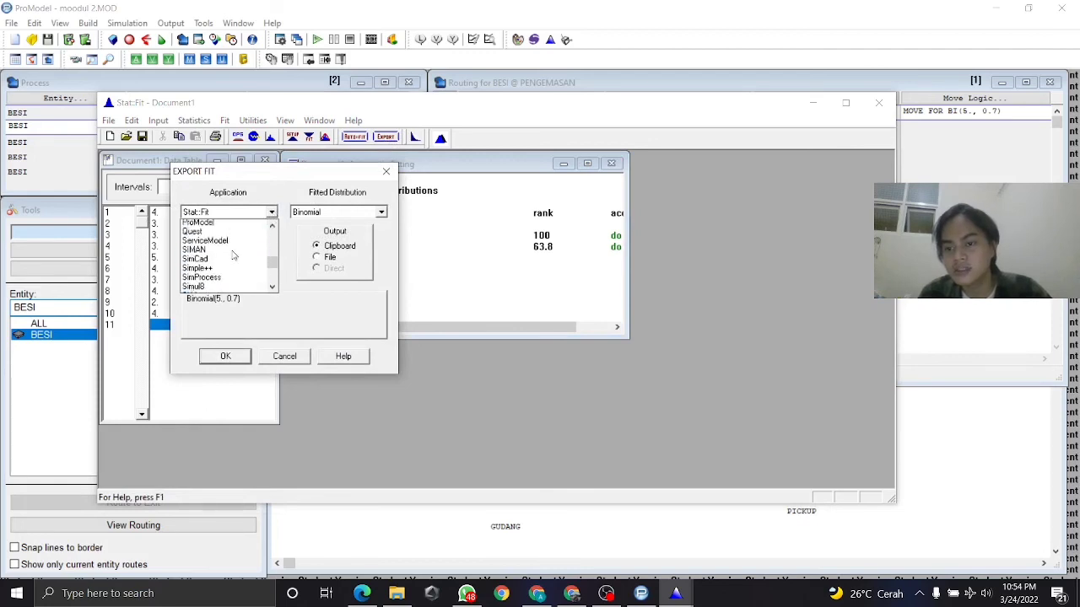
left_click(207, 242)
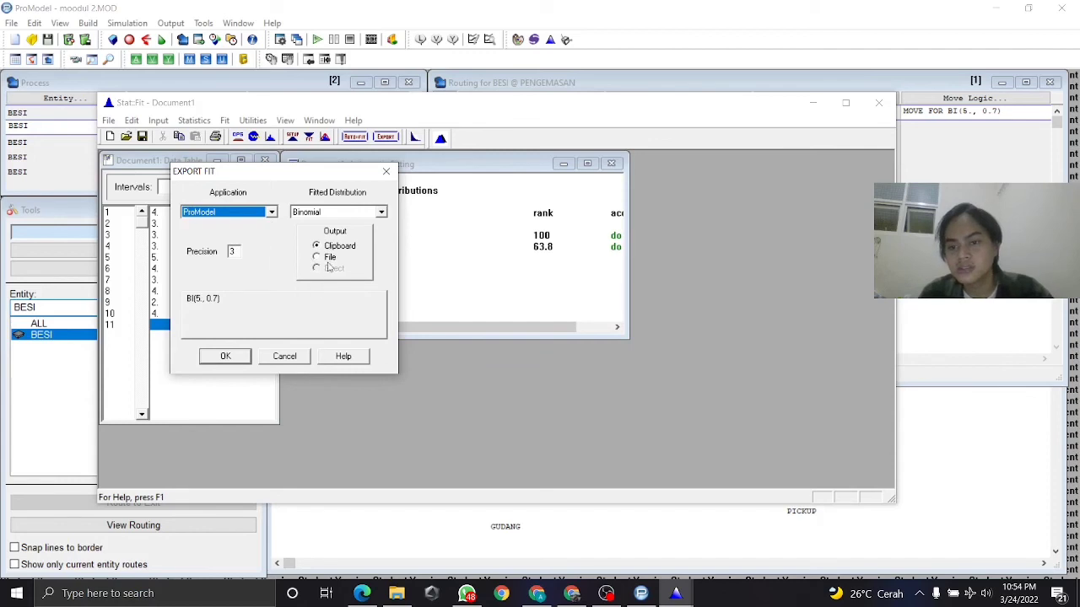
left_click(380, 216)
left_click(381, 216)
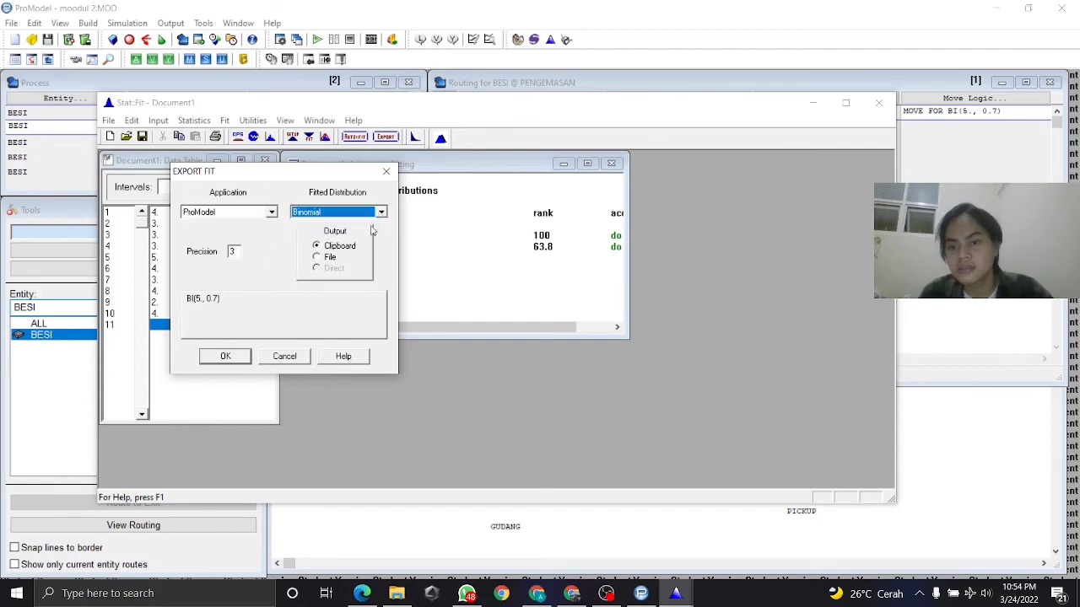
left_click(225, 357)
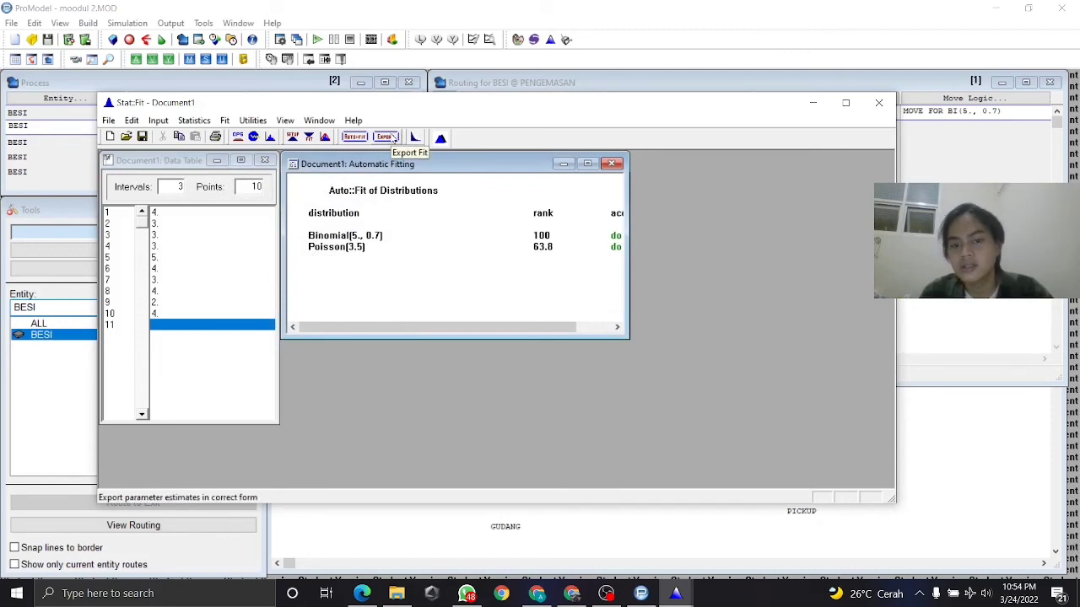
Dismiss the export settings and close Stat::Fit without saving Document1.
left_click(387, 136)
left_click(383, 172)
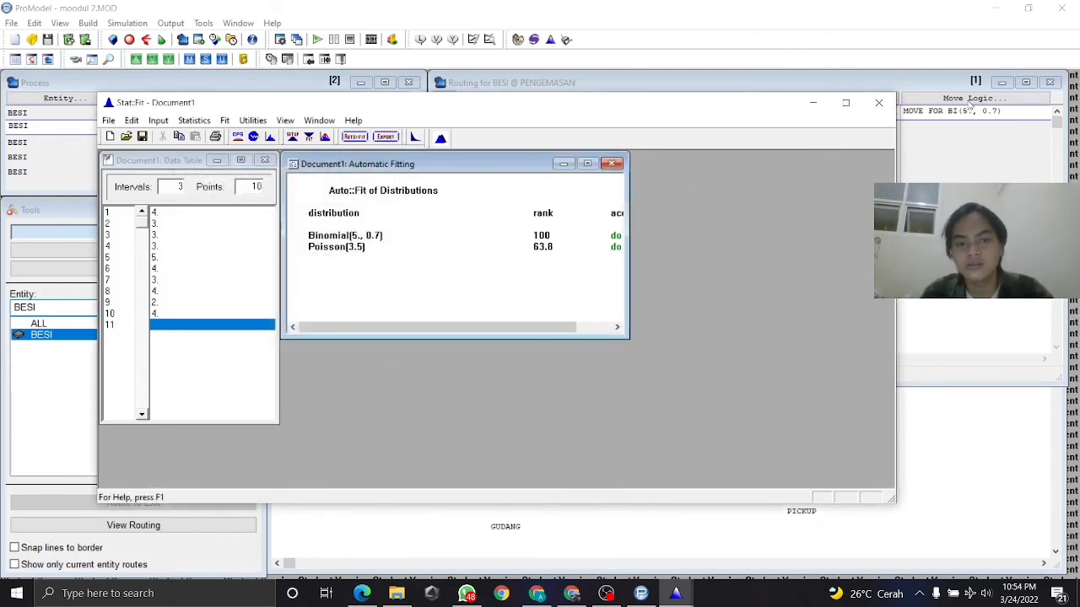
left_click(878, 103)
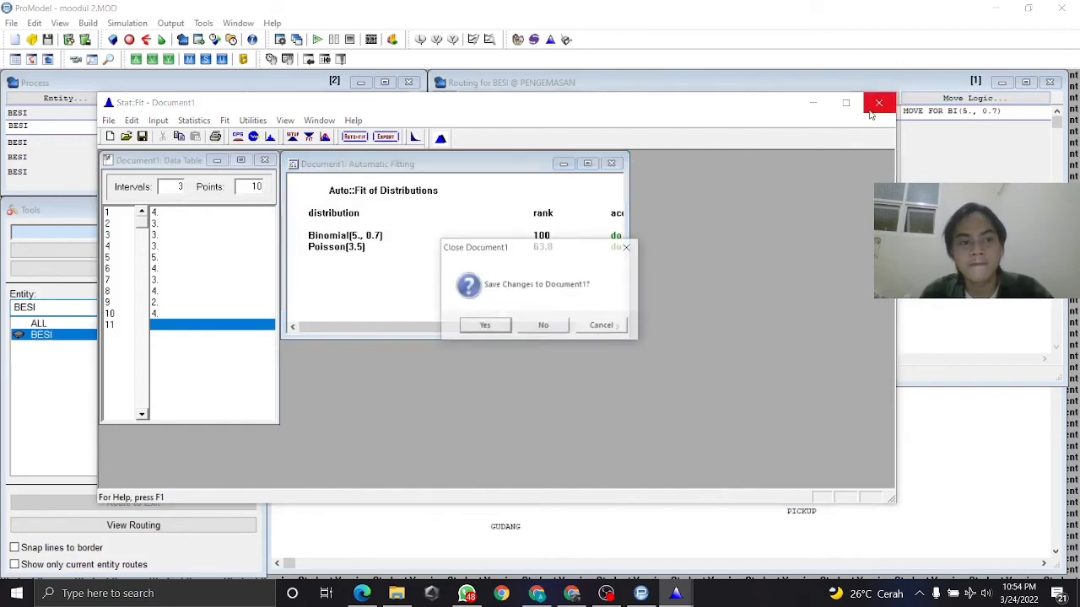
left_click(549, 329)
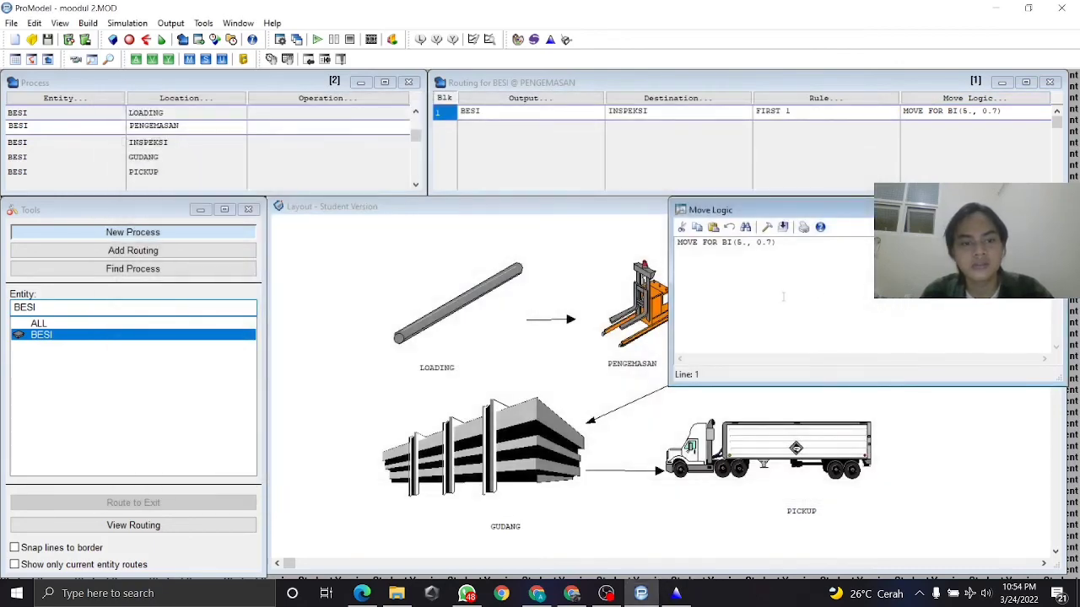
left_click(767, 228)
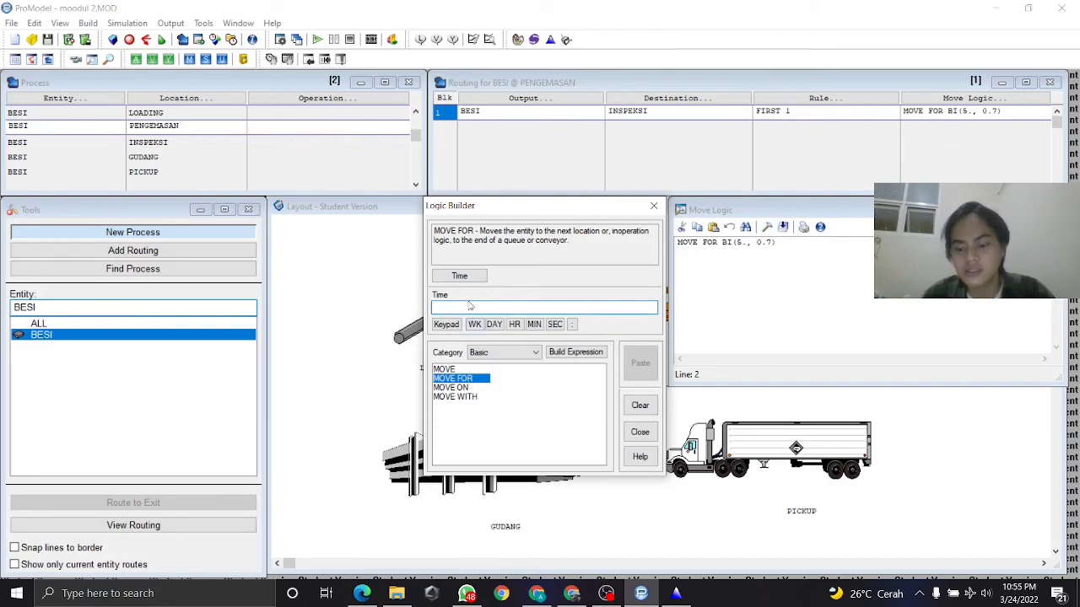
type("BI(5., 0.7)")
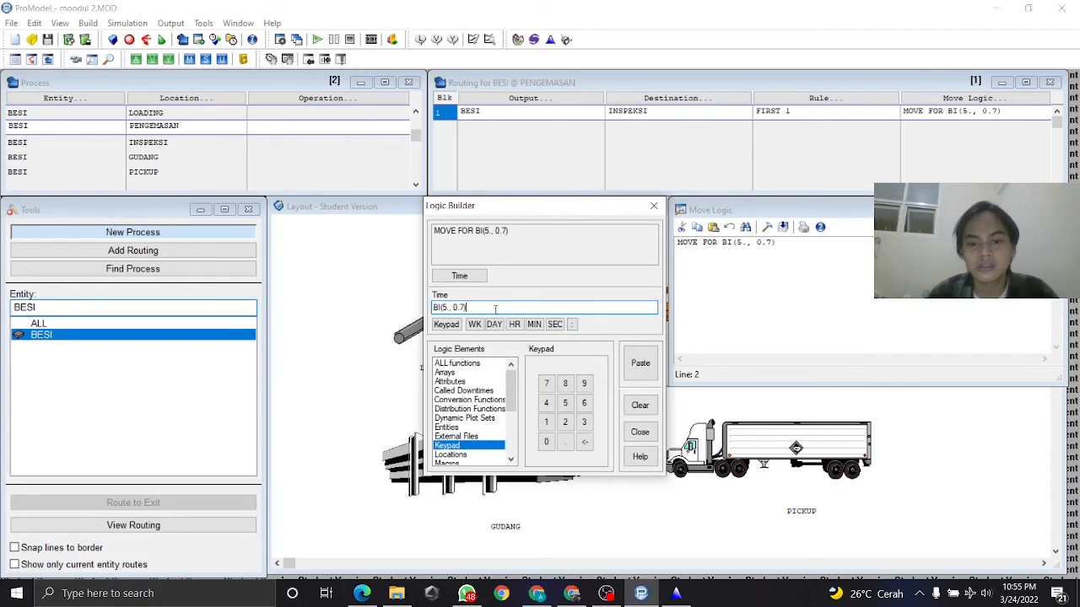
left_click_drag(484, 308, 436, 309)
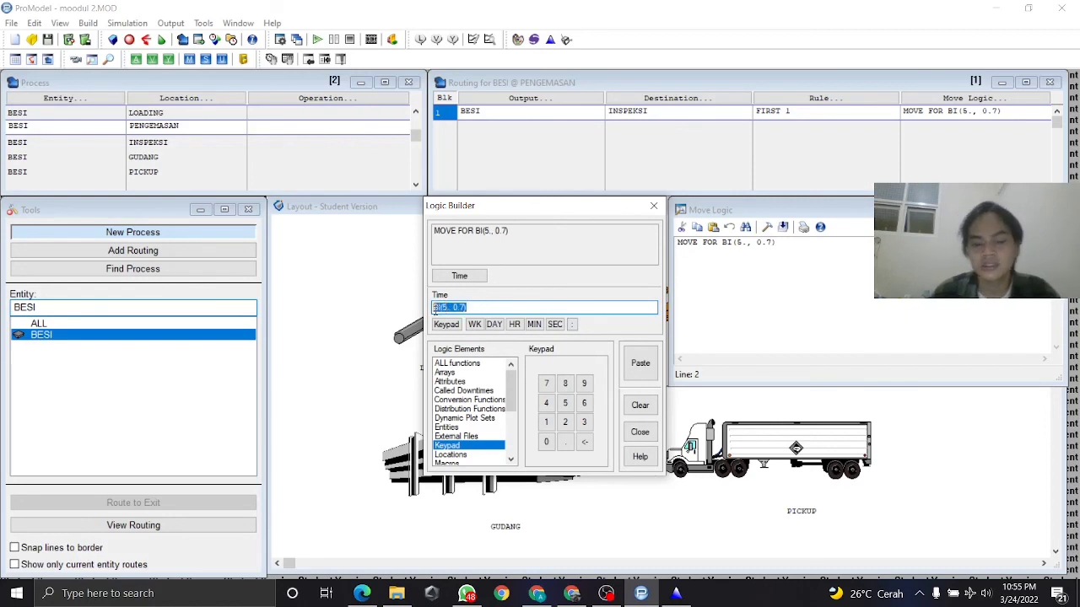
key("BackSpace")
left_click(653, 205)
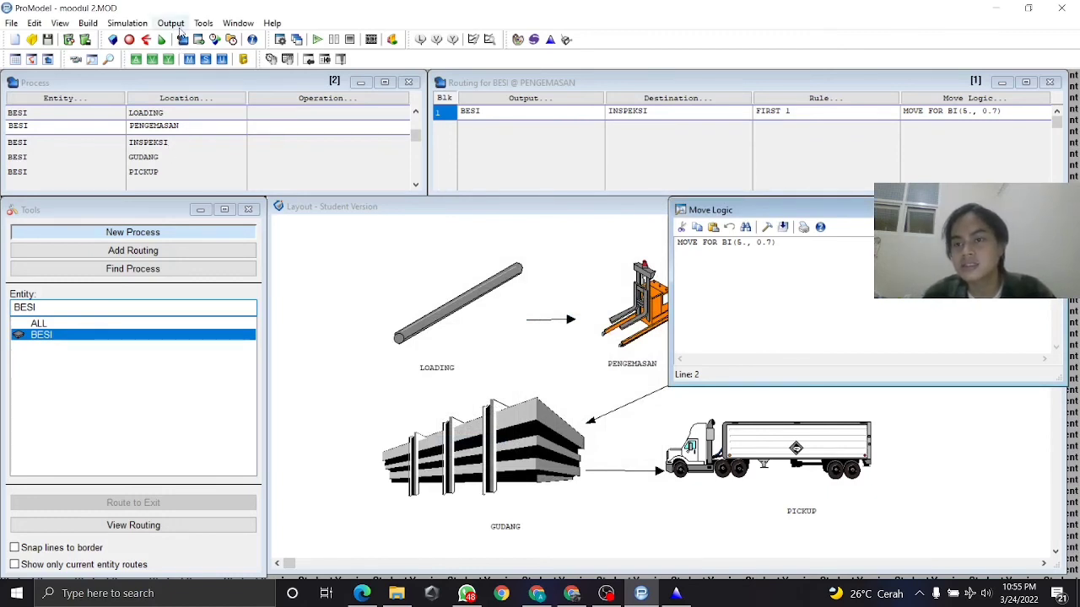
Review the simulation options for run length, clock precision, output reporting and replications, and accept them.
left_click(129, 23)
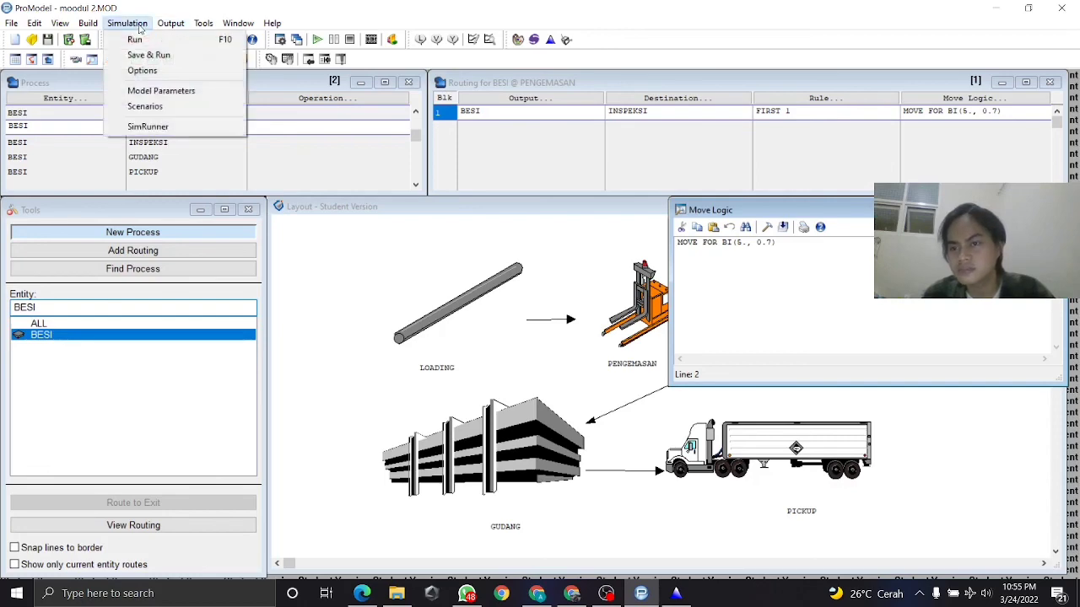
left_click(141, 71)
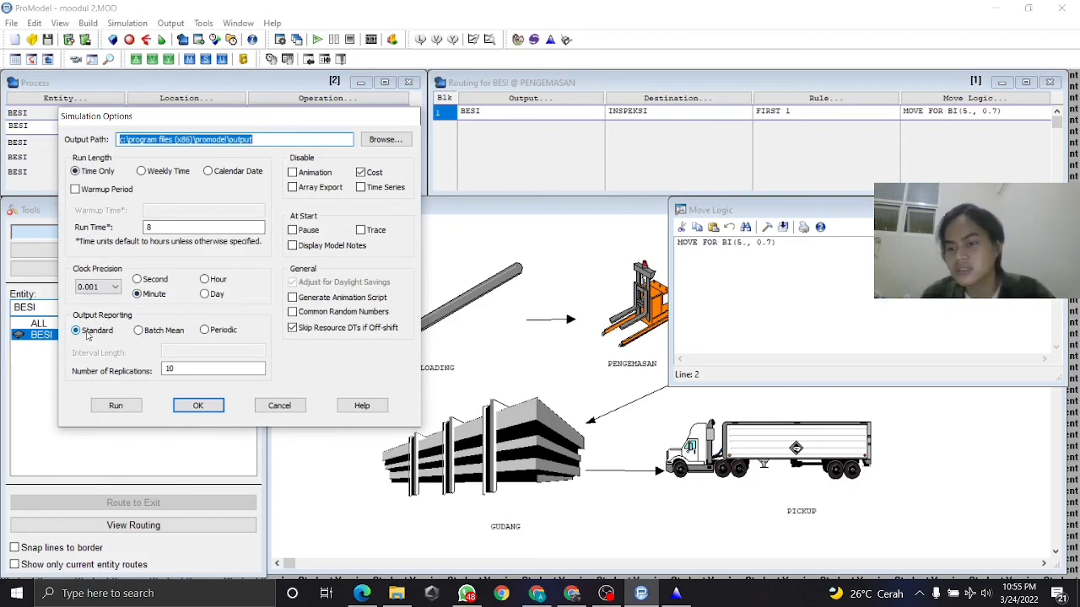
left_click(199, 405)
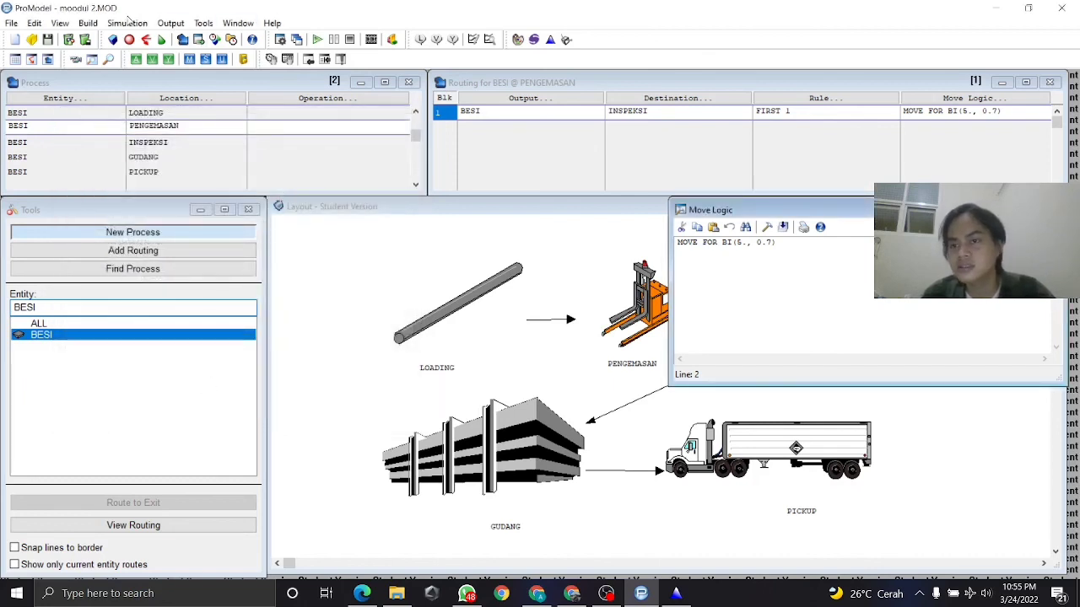
Save the model and run the simulation, raising the animation speed to nearly its maximum.
left_click(127, 22)
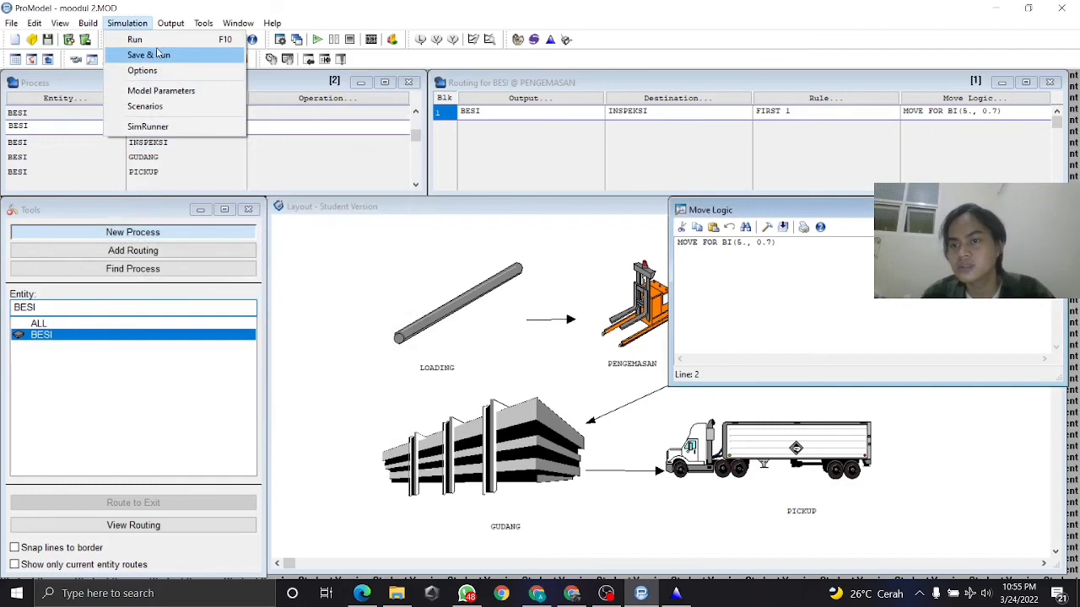
left_click(148, 54)
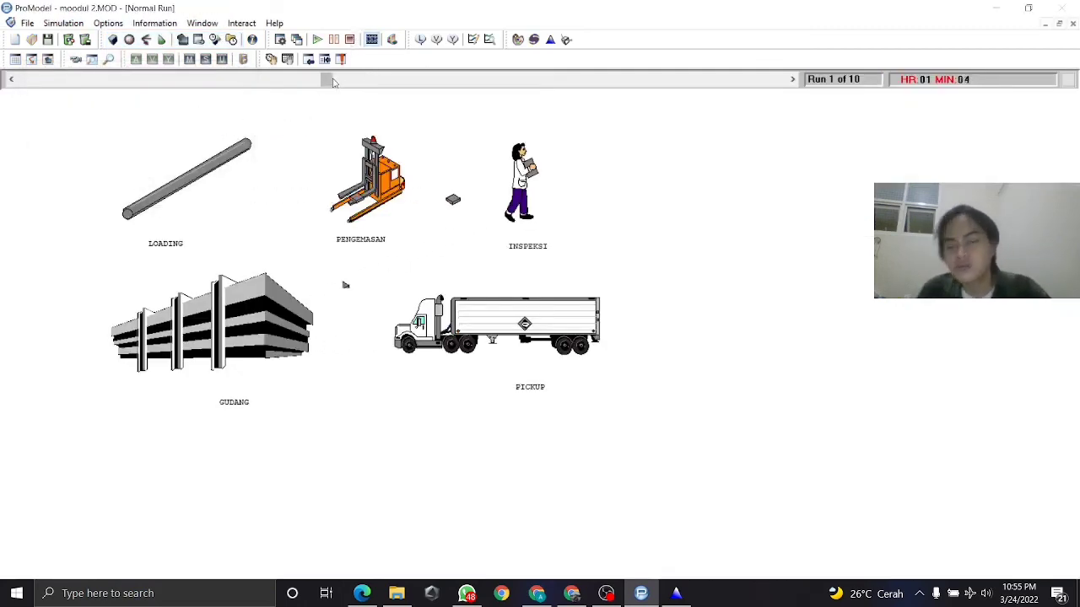
left_click_drag(333, 82, 774, 81)
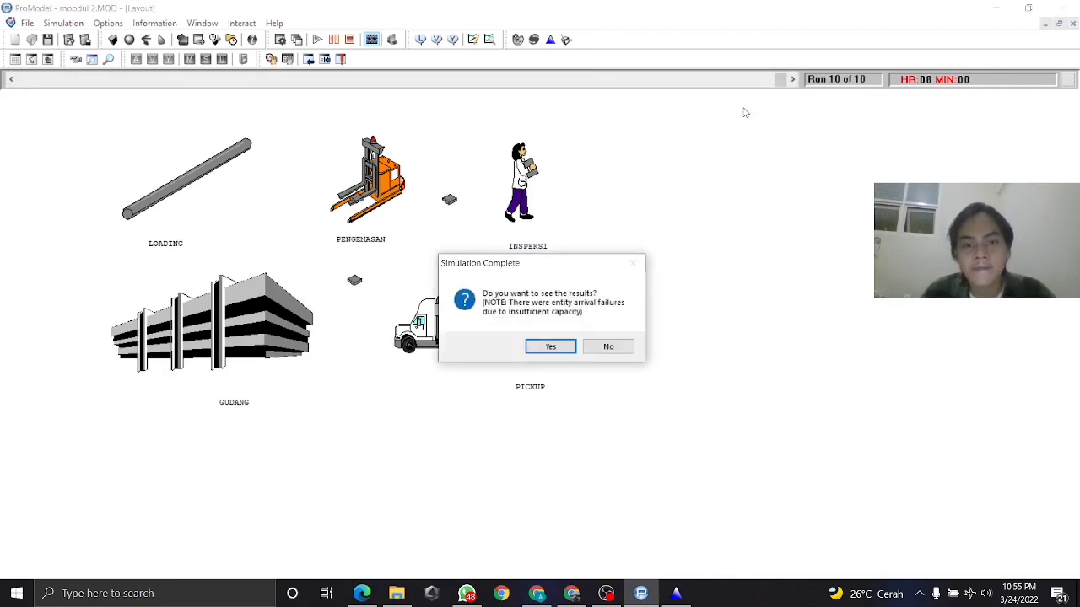
Open the averaged Normal Run results and examine the report's general, location, location state, entity activity and entity state tables.
left_click(548, 348)
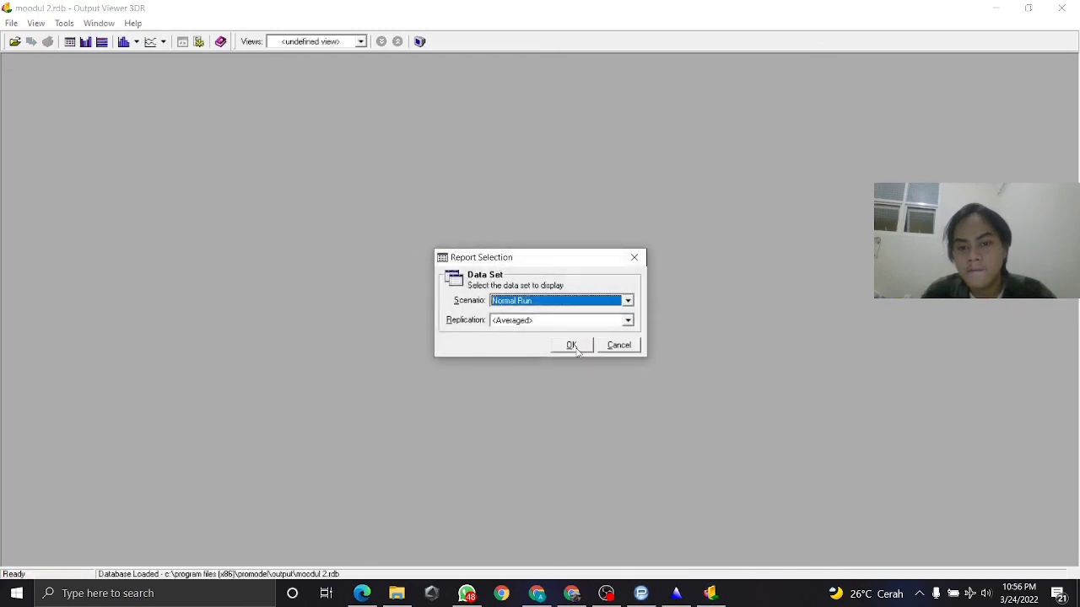
left_click(573, 346)
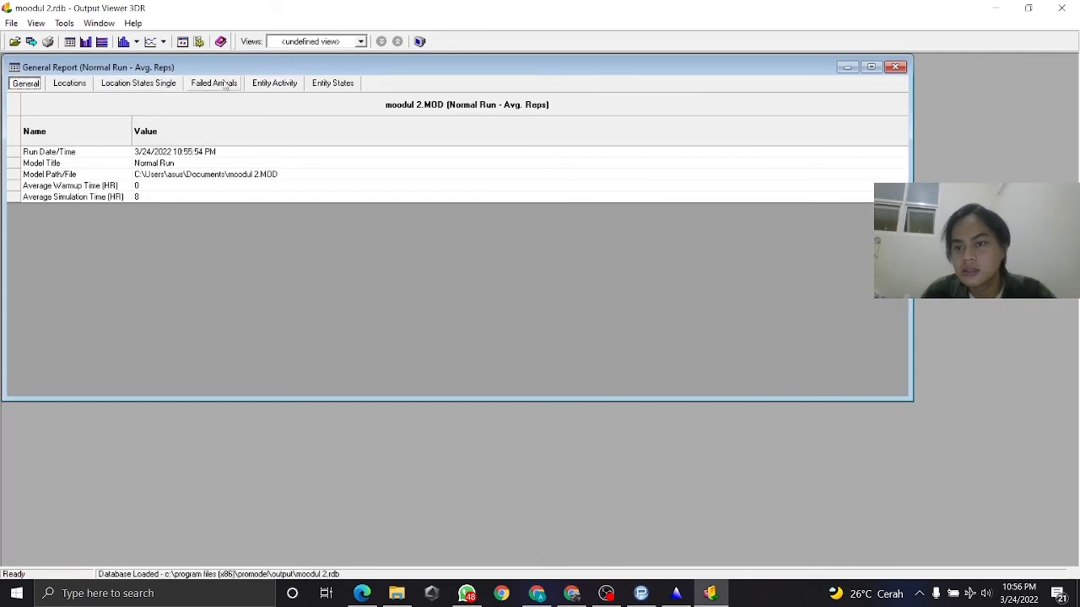
left_click(194, 87)
left_click(160, 83)
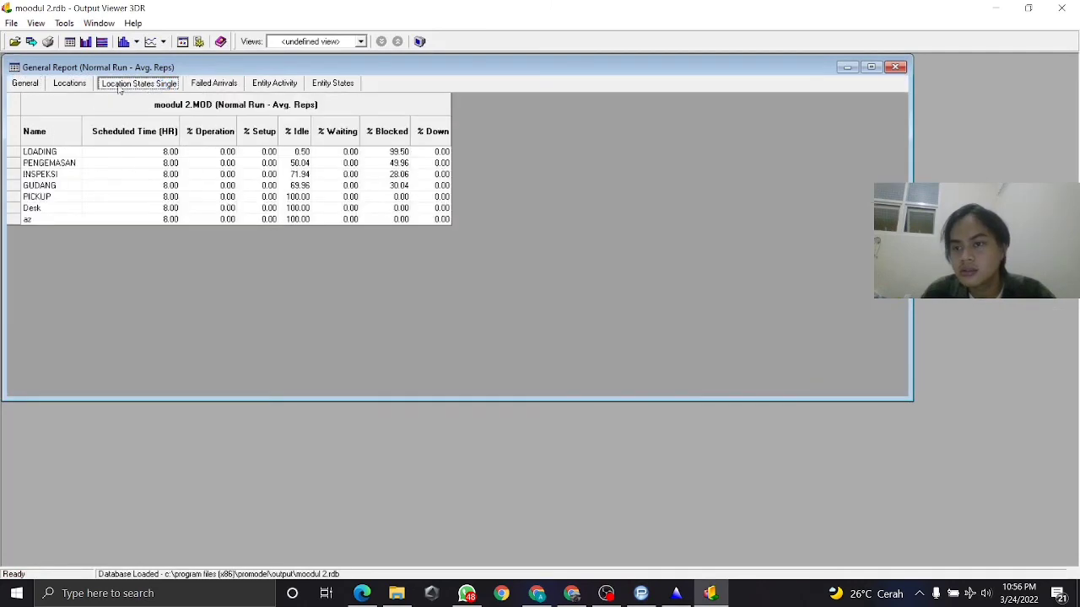
left_click(73, 84)
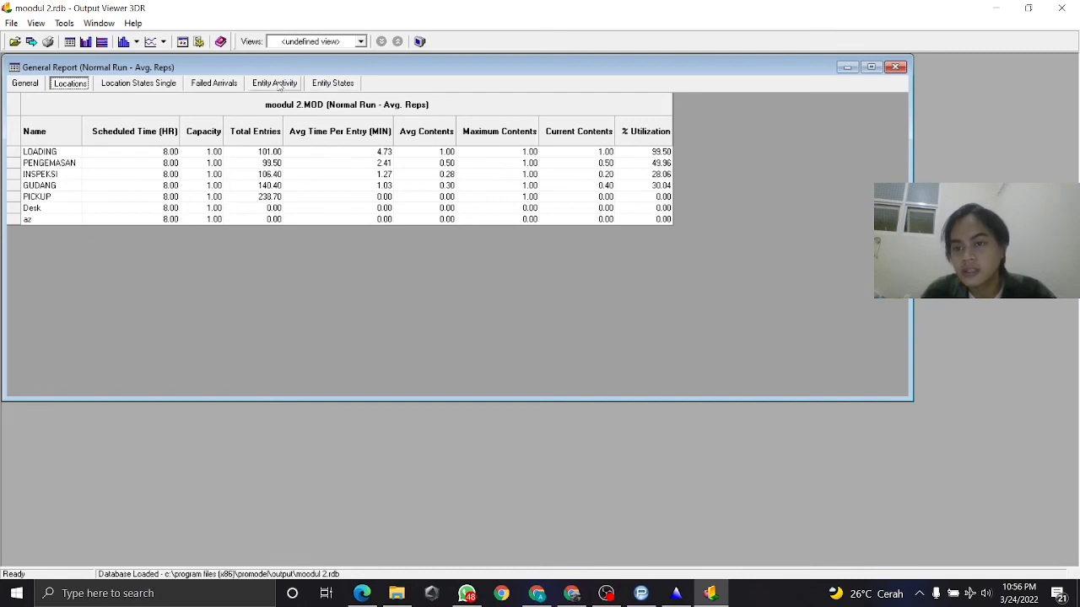
left_click(278, 86)
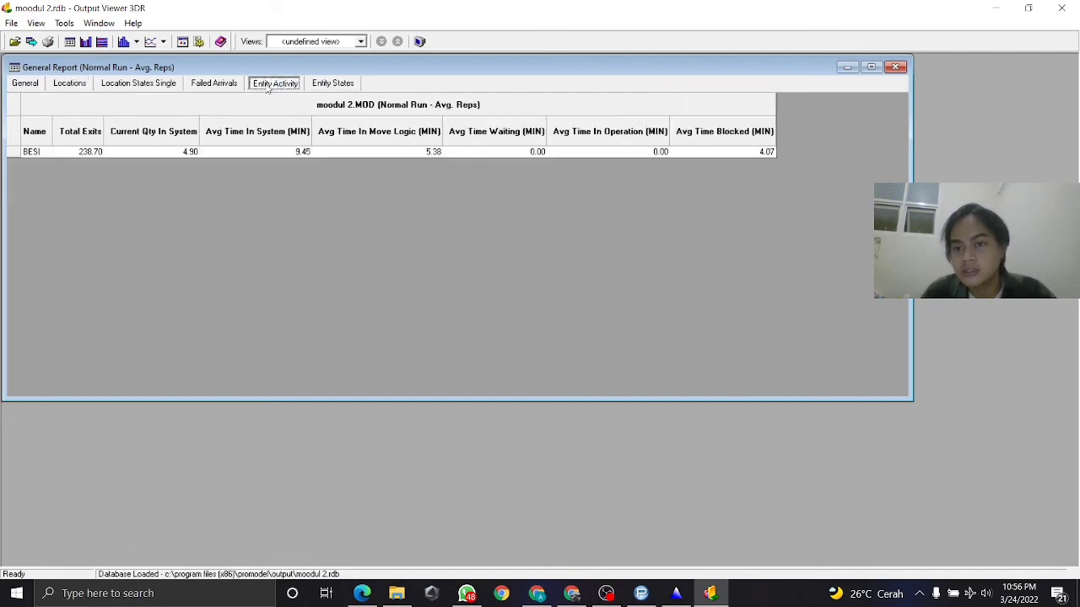
left_click(215, 86)
left_click(338, 86)
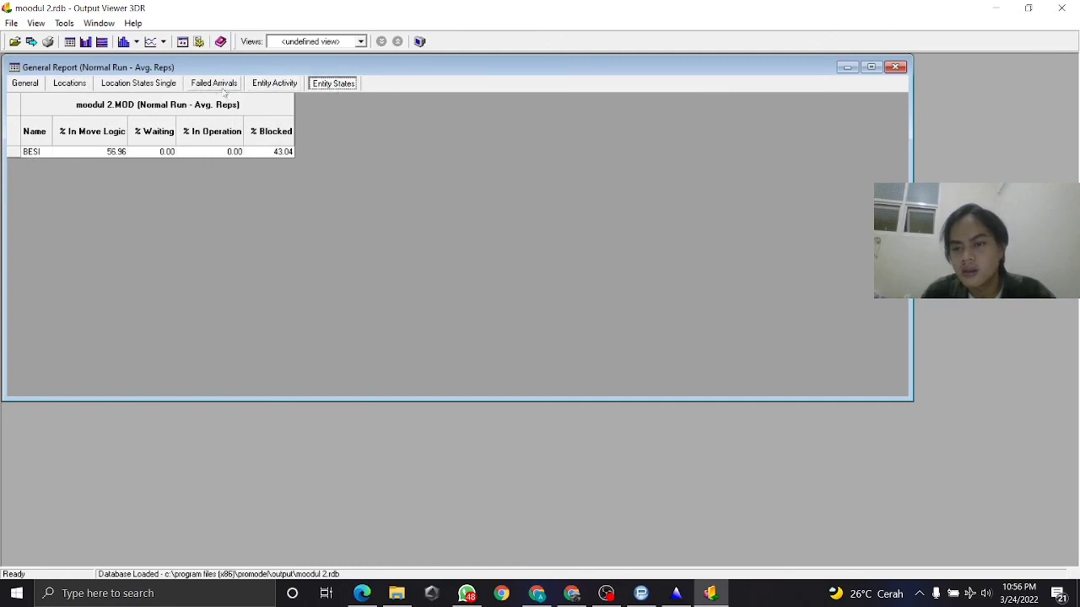
left_click(38, 85)
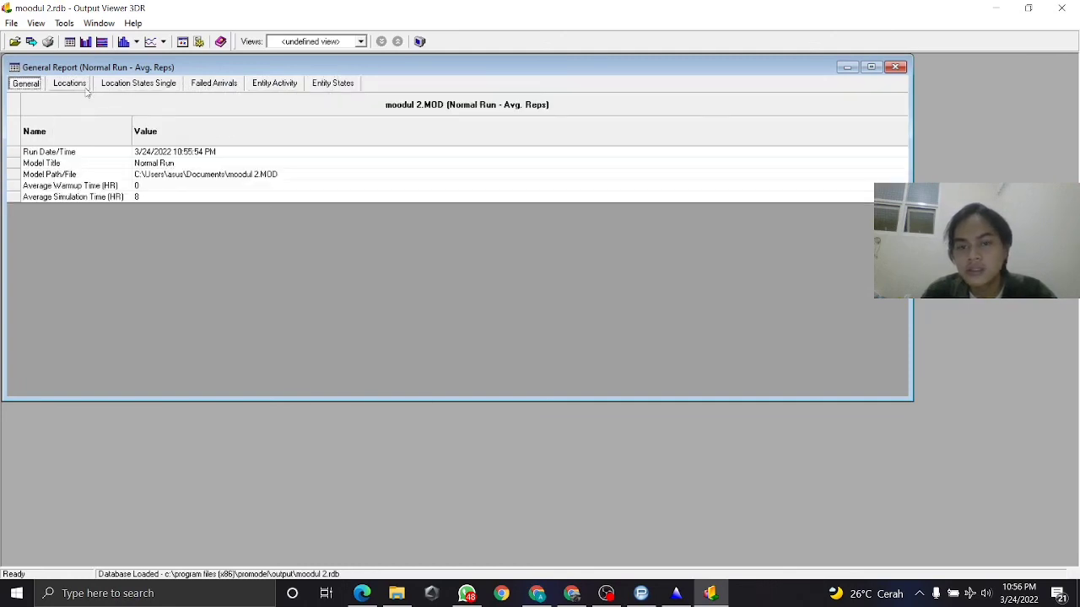
left_click(72, 87)
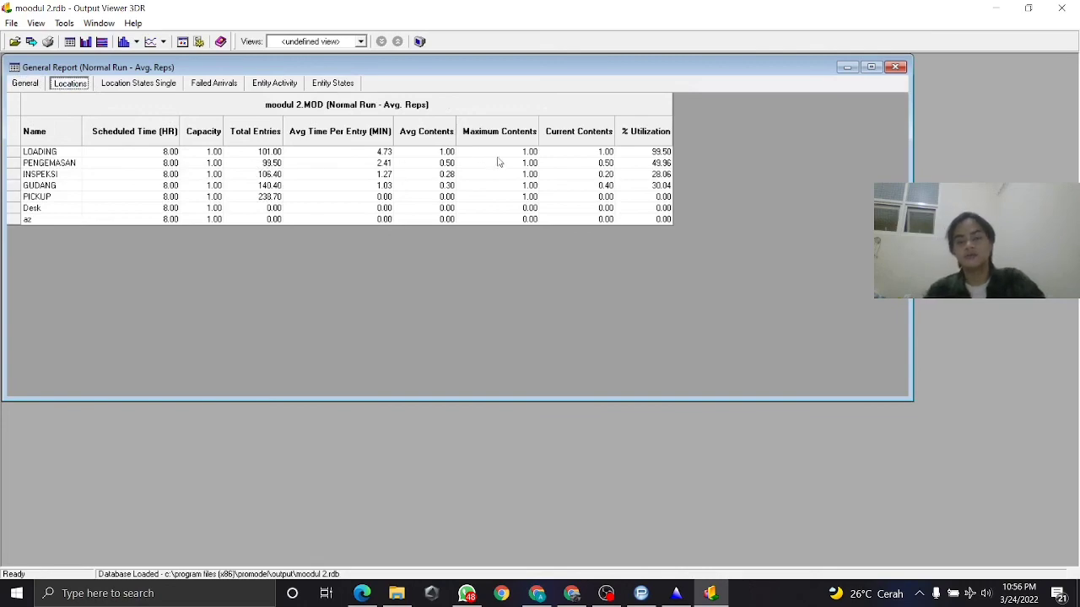
left_click(606, 593)
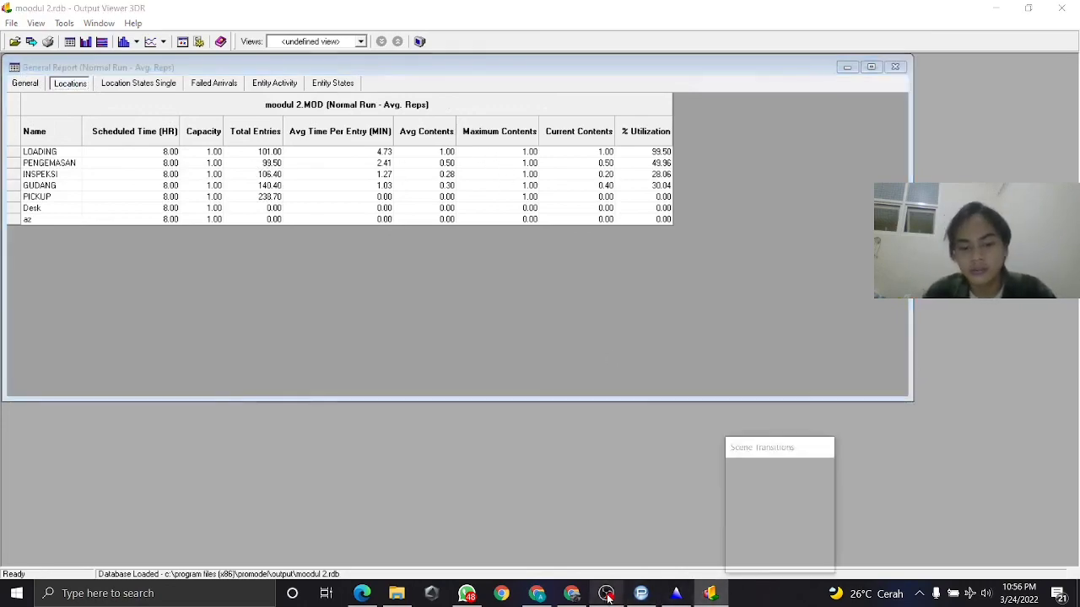